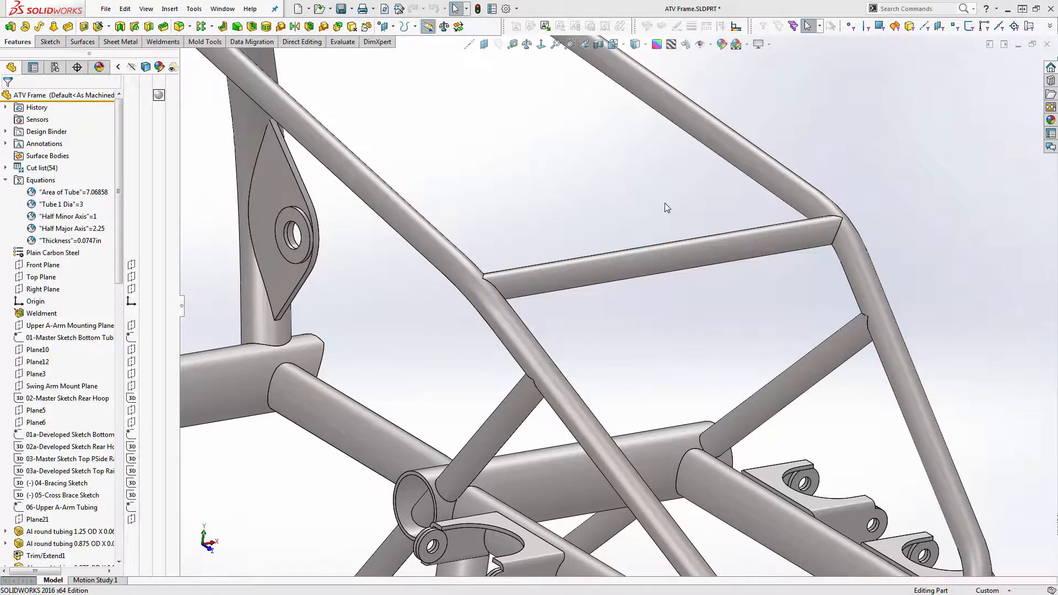
Inspect the upper cross-brace tube and the larger lower tube on the frame, leaving the cross brace selected.
click(661, 264)
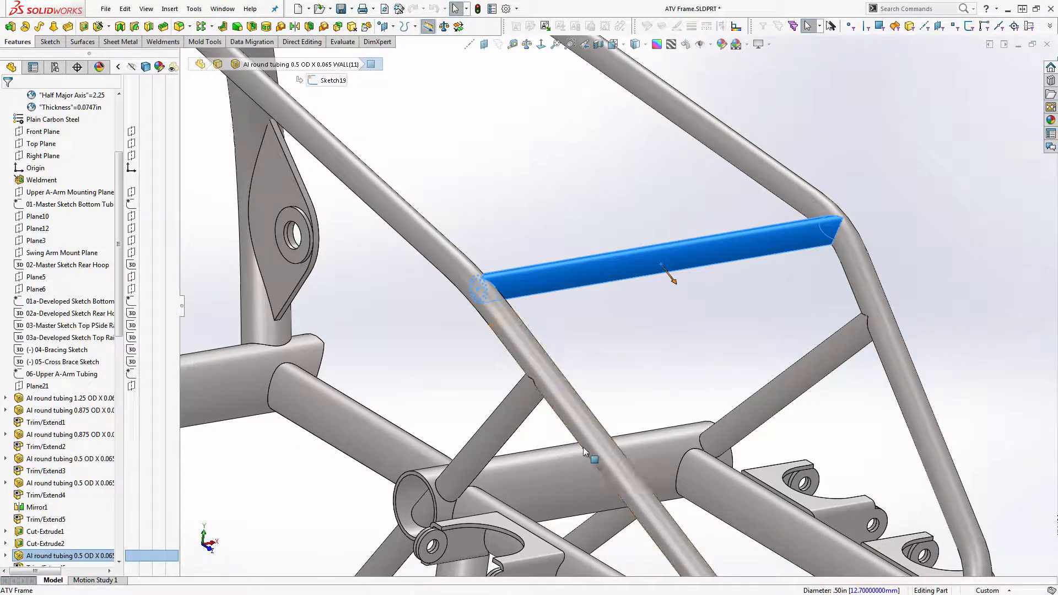
click(564, 474)
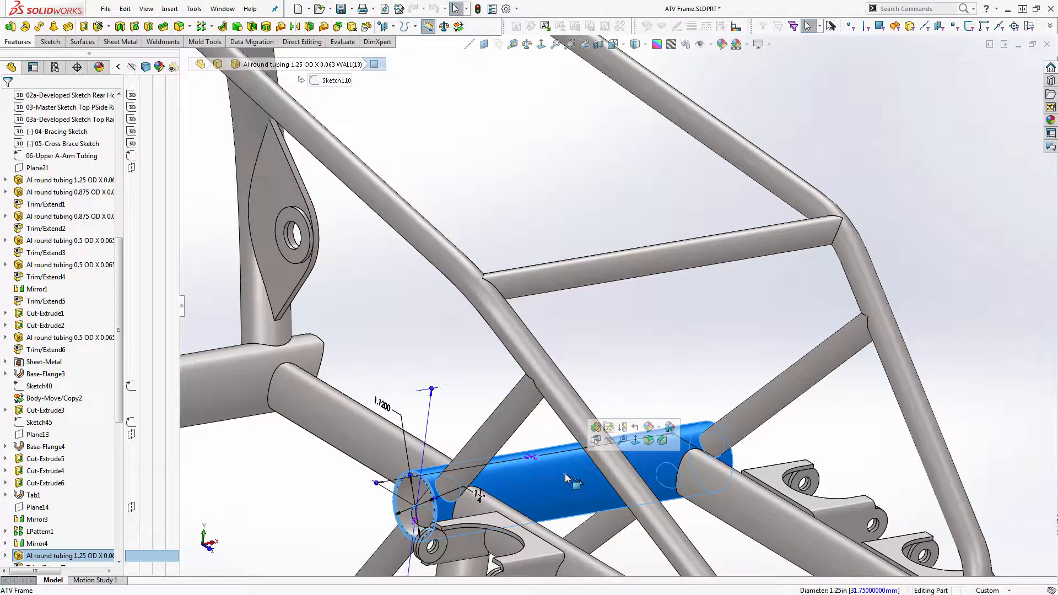
click(542, 288)
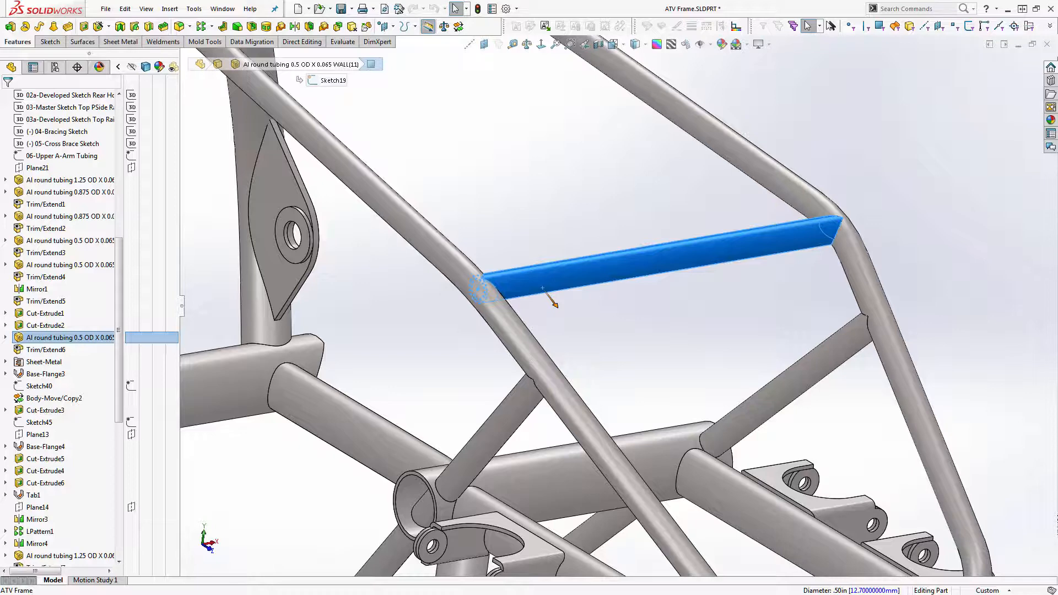
scroll(618, 307, down, 5)
scroll(618, 307, up, 4)
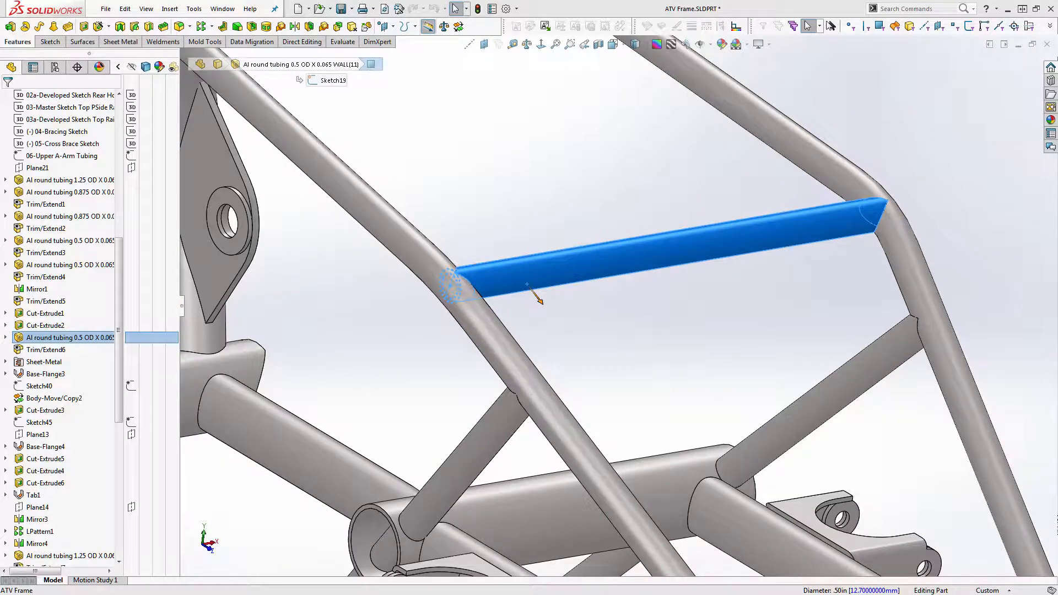
Switch to the browser and read the area and perimeter approximation formulas on the Math is Fun Ellipse page.
drag(0, 71, 464, 3)
scroll(523, 324, down, 7)
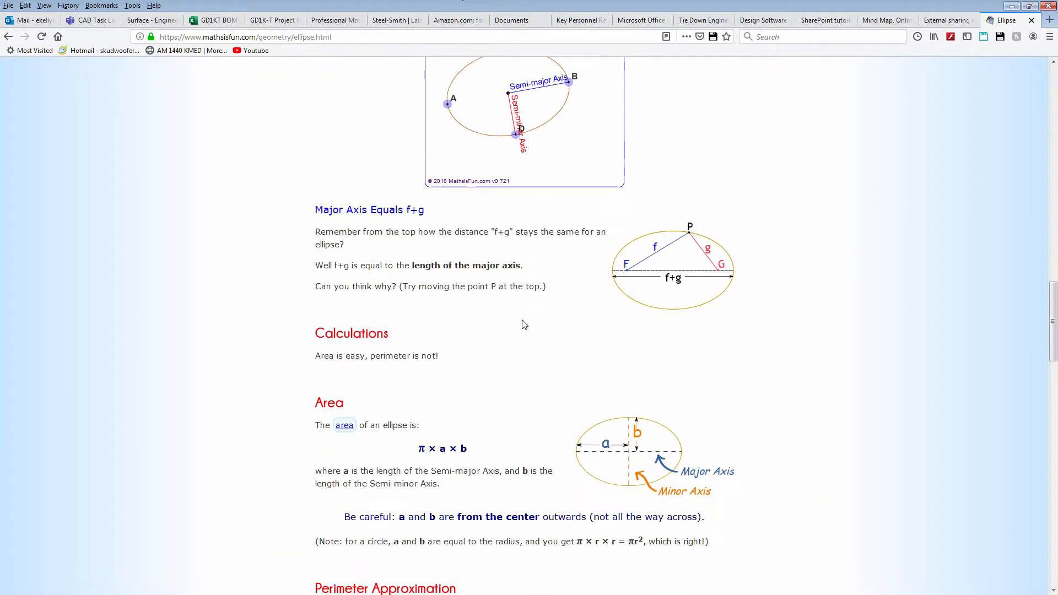
scroll(515, 415, down, 2)
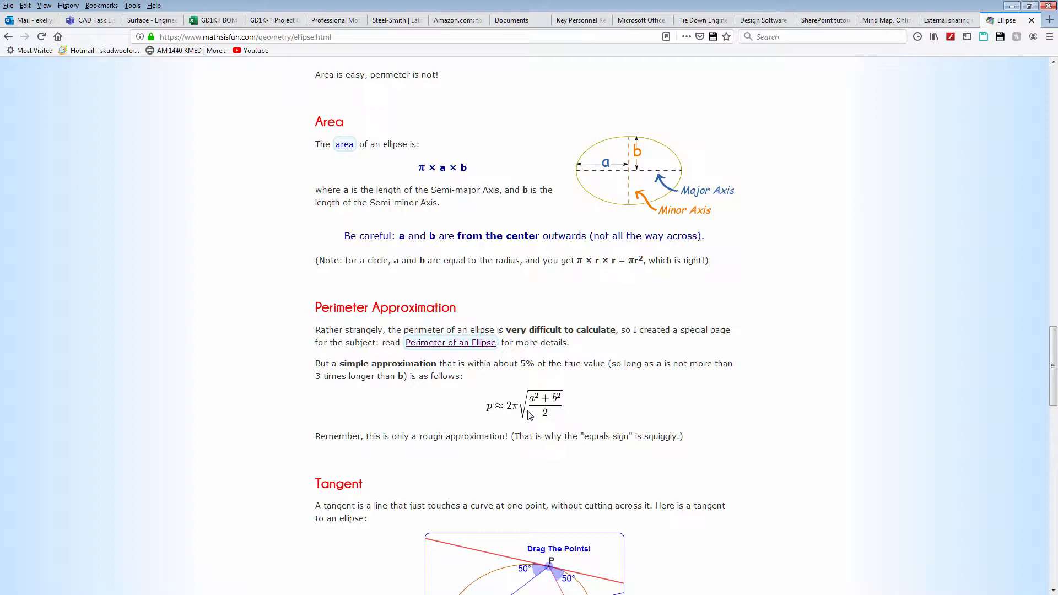
Open the Perimeter of an Ellipse page and compare its approximation formulas.
click(450, 343)
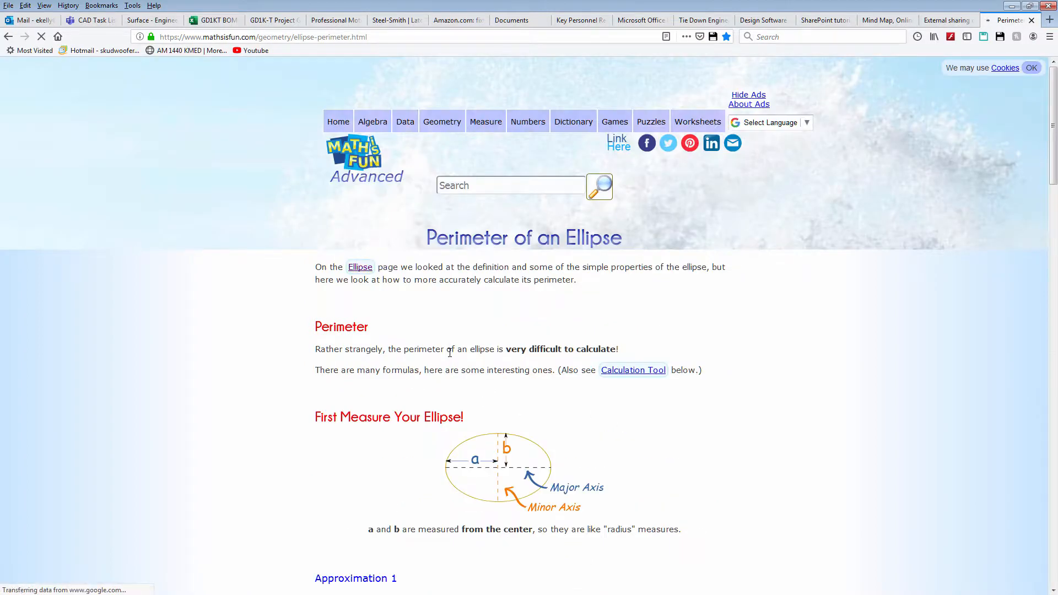
scroll(451, 353, down, 6)
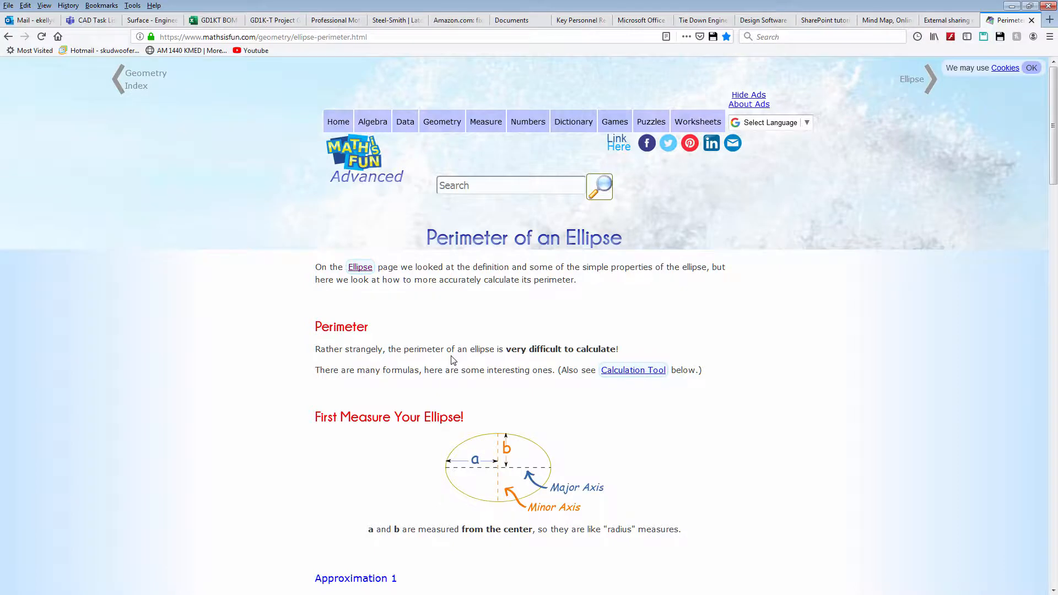
scroll(452, 359, down, 10)
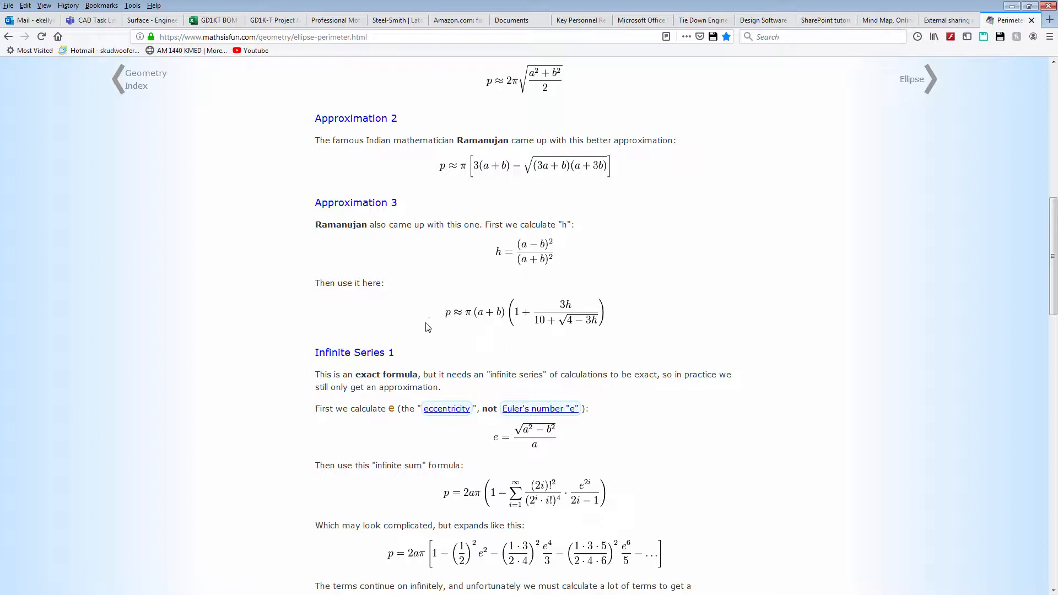
scroll(415, 312, up, 4)
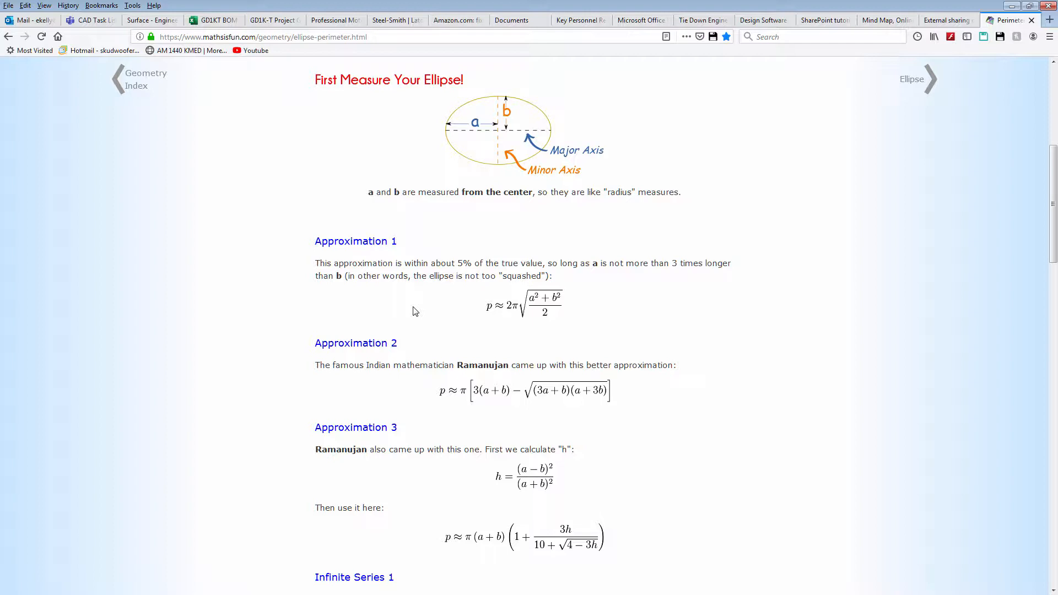
Open the WolframAlpha page that solves the third perimeter approximation for a and examine the full set of solutions.
click(74, 7)
click(83, 74)
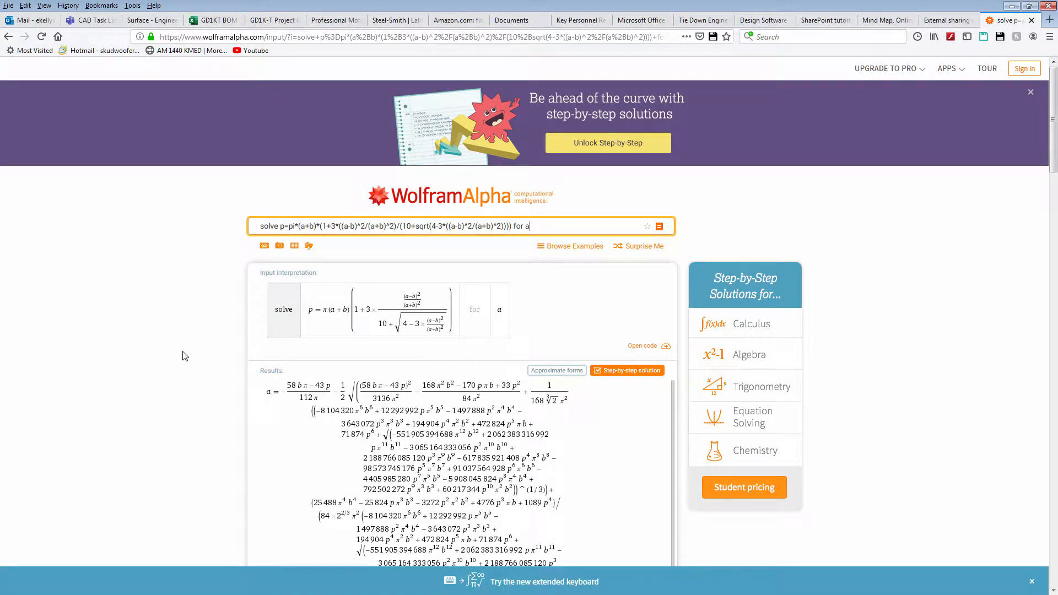
scroll(291, 363, down, 5)
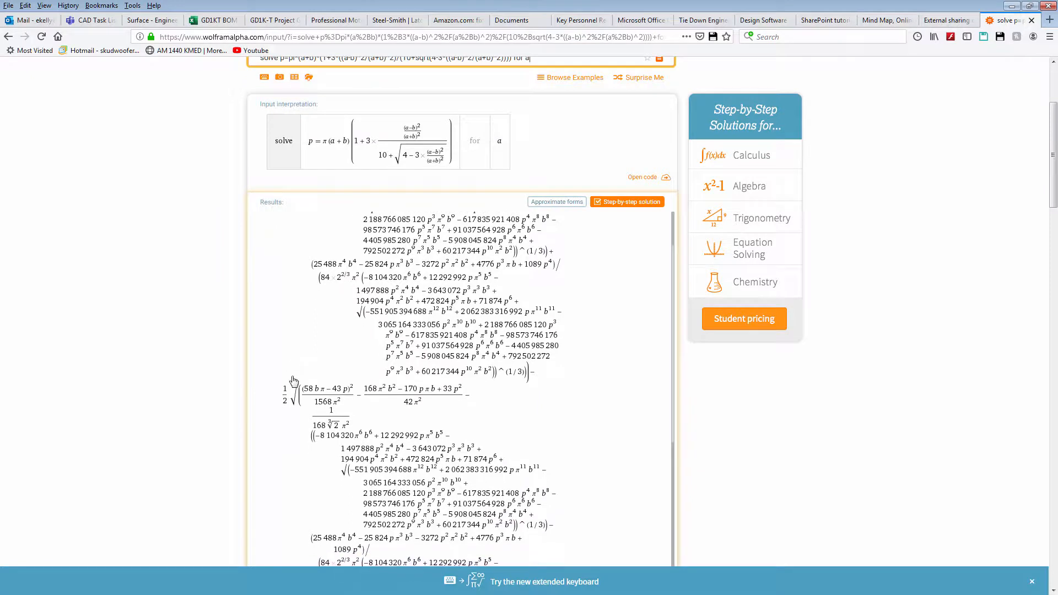
scroll(209, 359, down, 4)
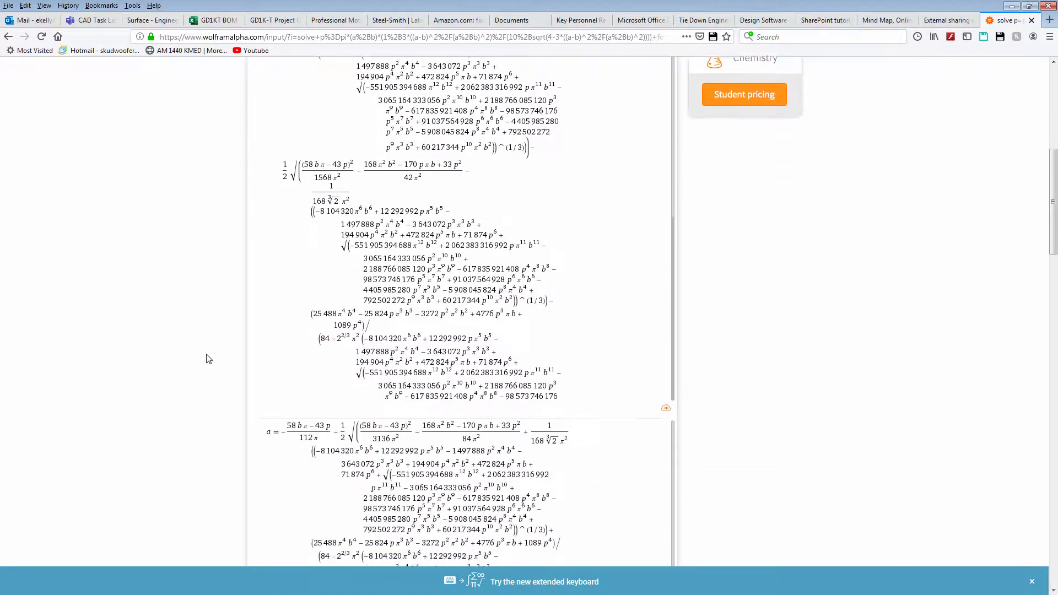
scroll(208, 359, down, 4)
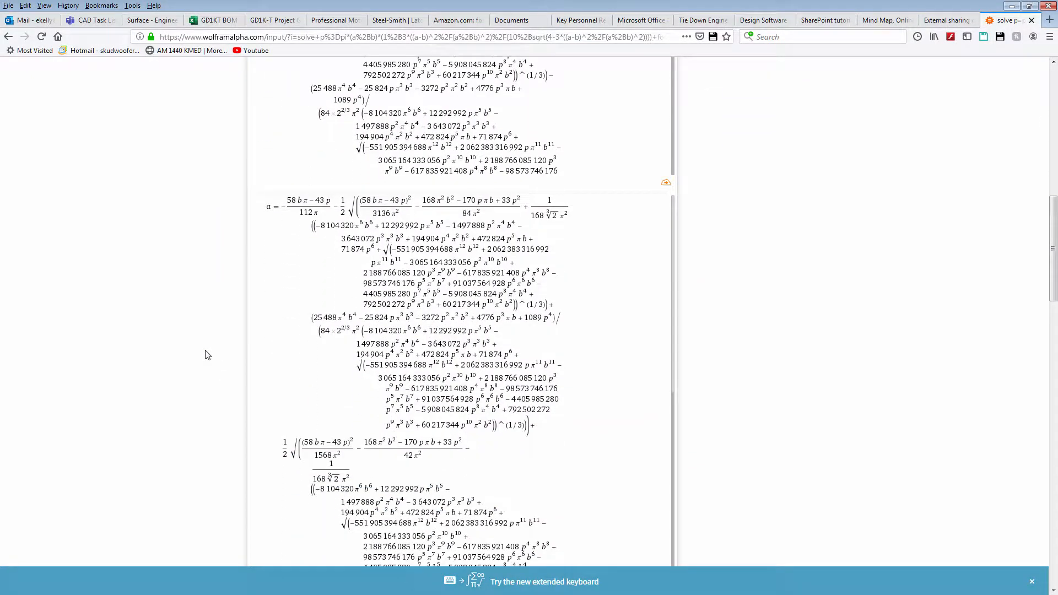
scroll(208, 355, down, 6)
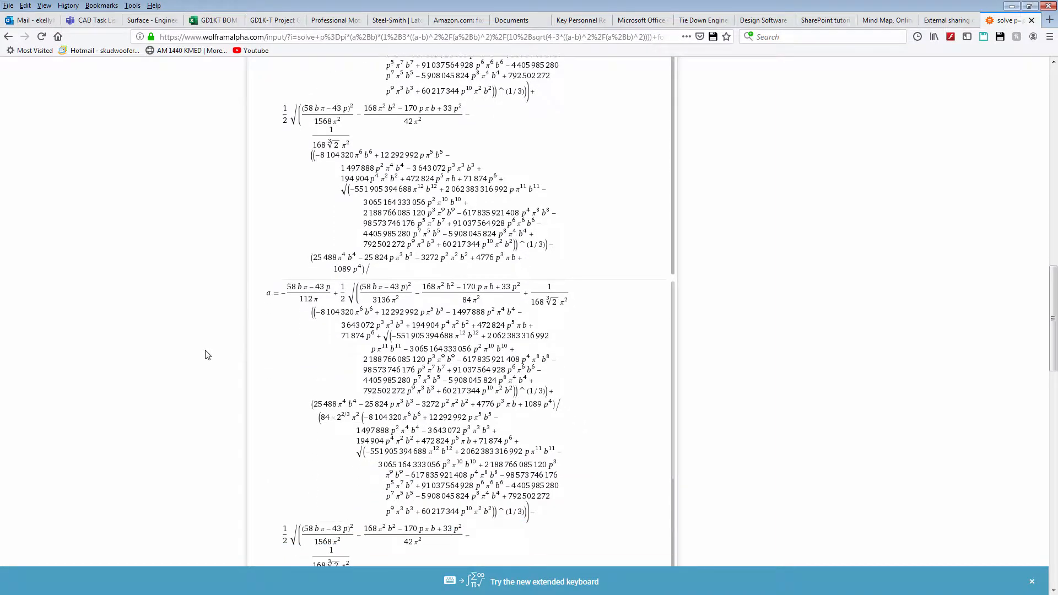
scroll(207, 355, down, 10)
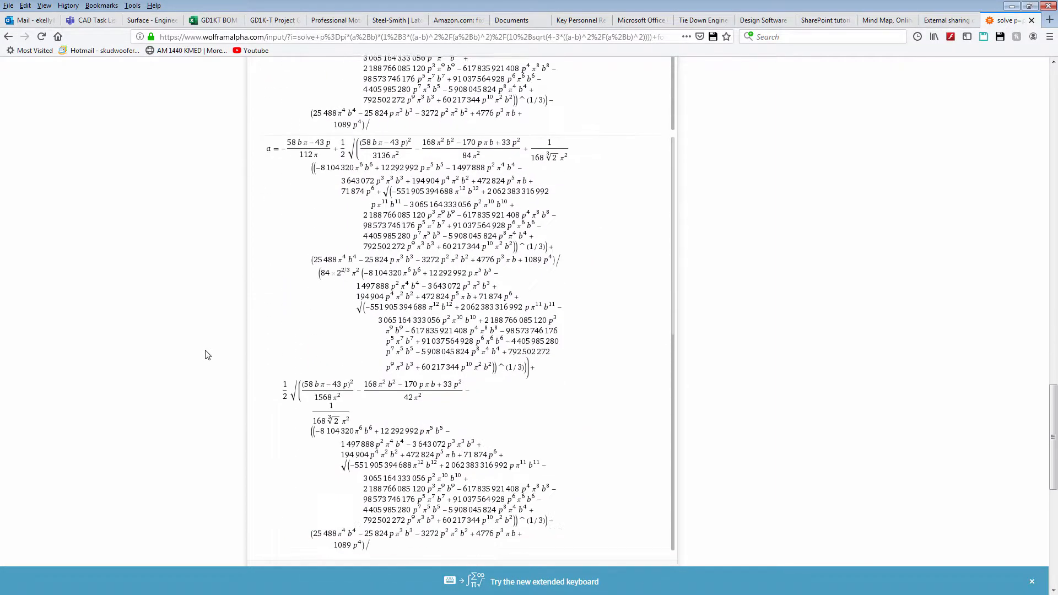
scroll(207, 355, down, 2)
scroll(207, 354, up, 3)
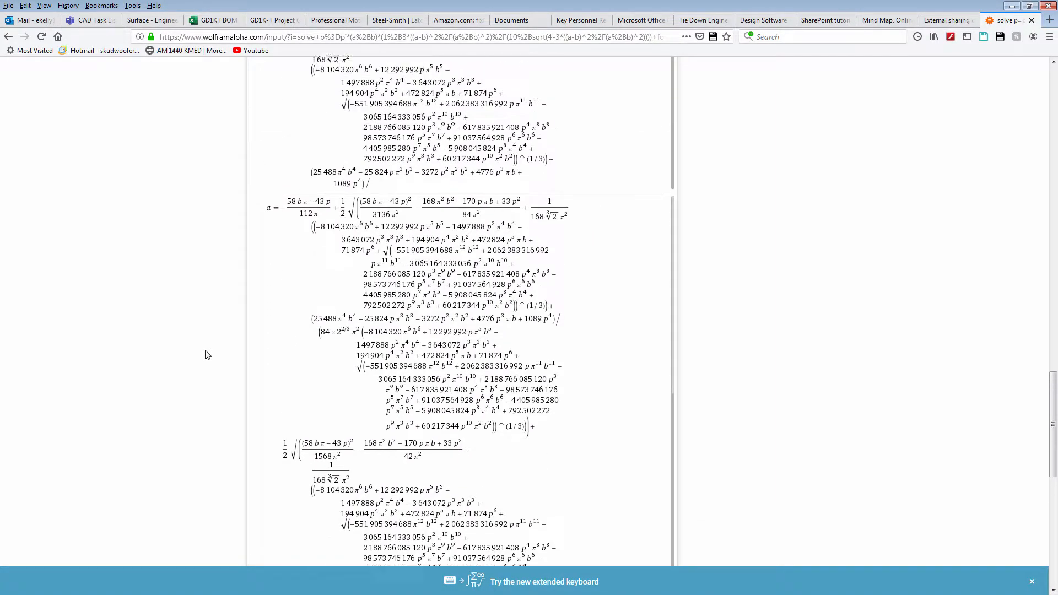
scroll(208, 355, up, 15)
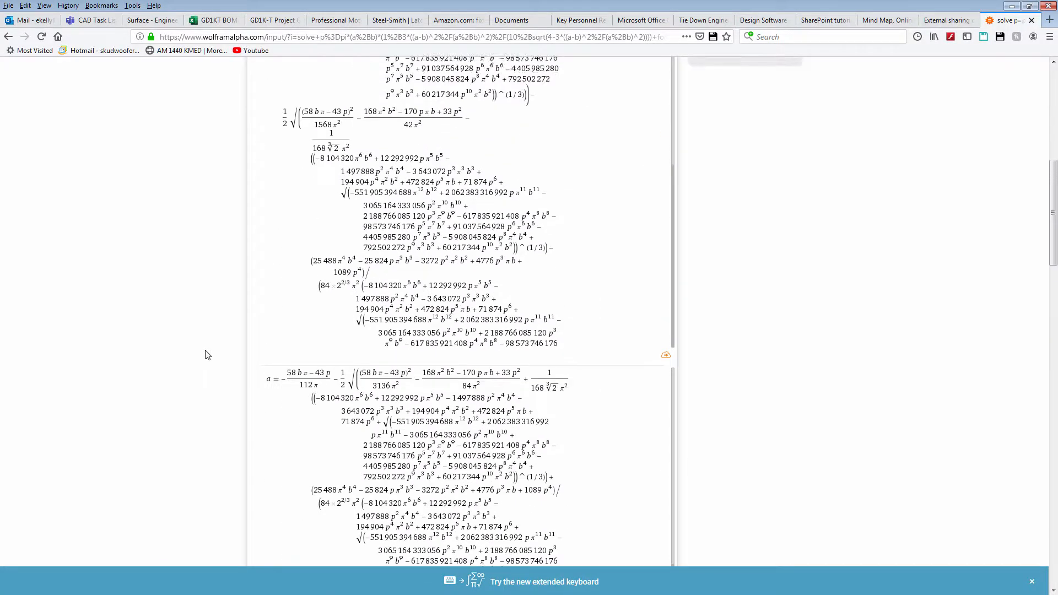
scroll(208, 355, up, 10)
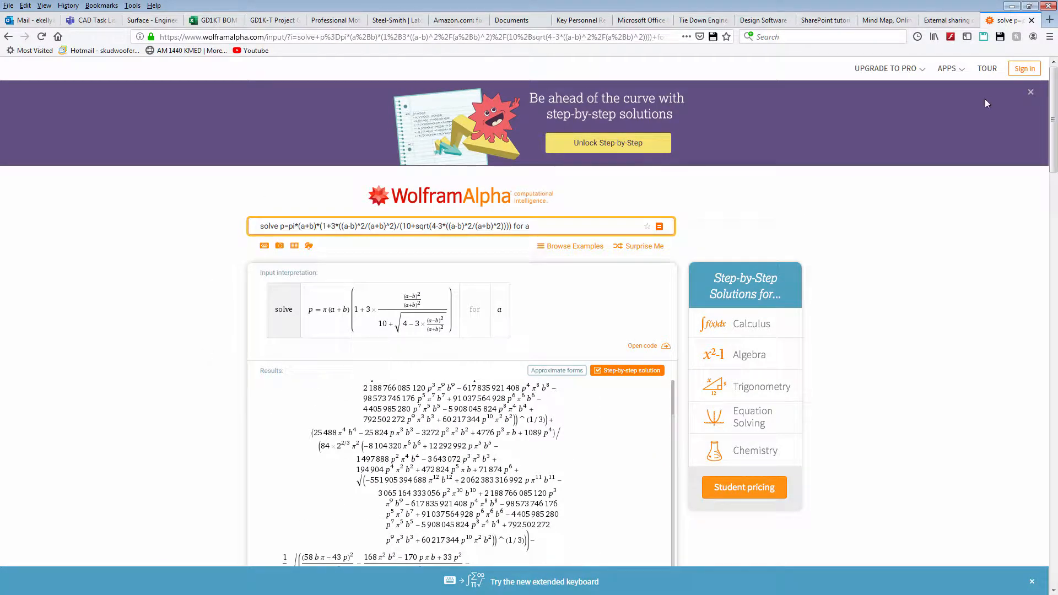
Return to the Ellipse page and review its area and simple perimeter approximation formulas.
click(9, 37)
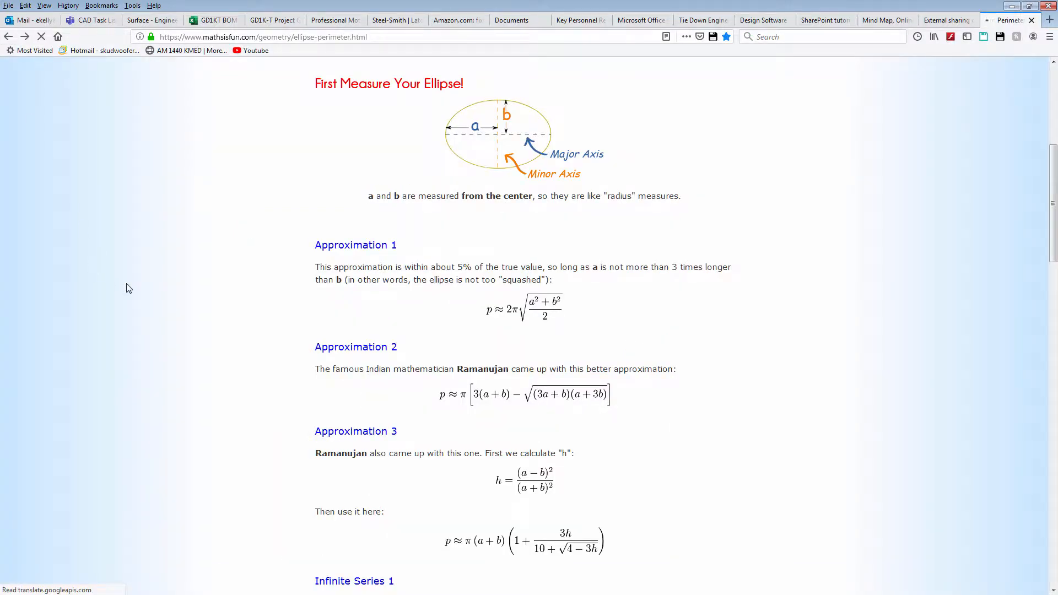
key(alt+Left)
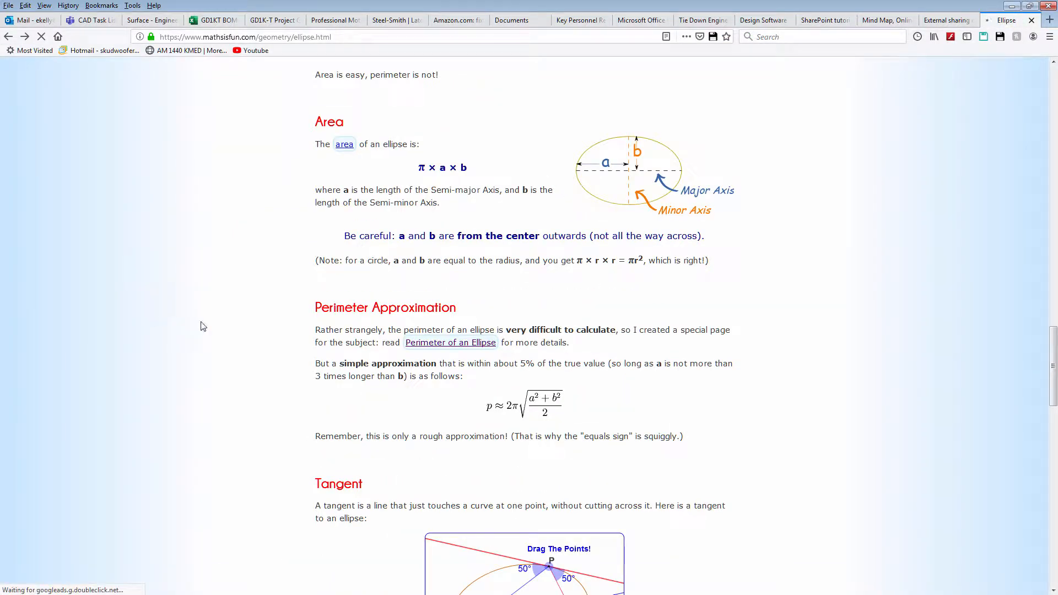
scroll(240, 286, down, 3)
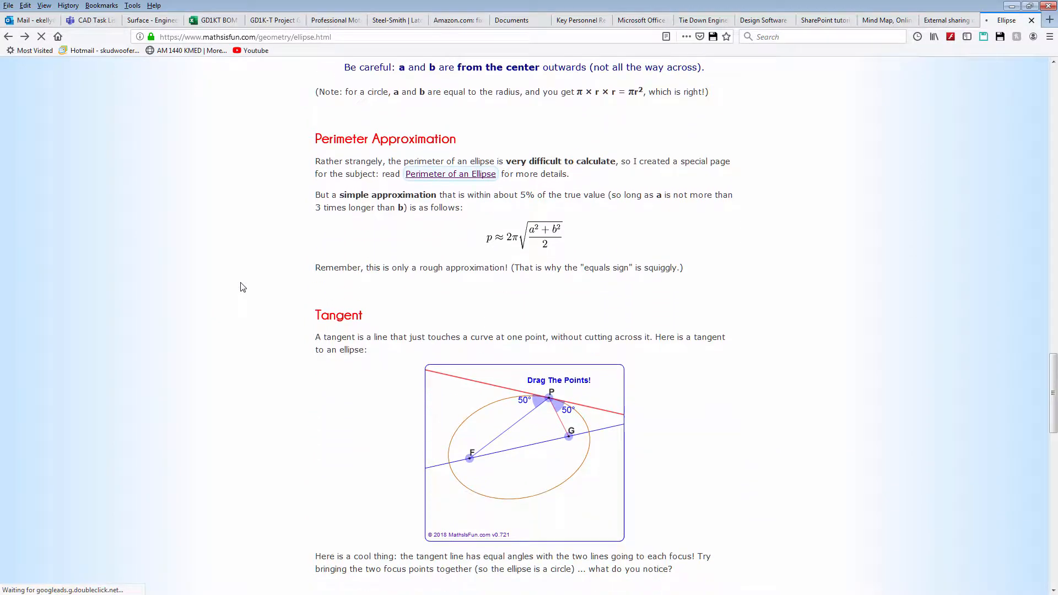
scroll(240, 286, down, 2)
scroll(240, 286, up, 6)
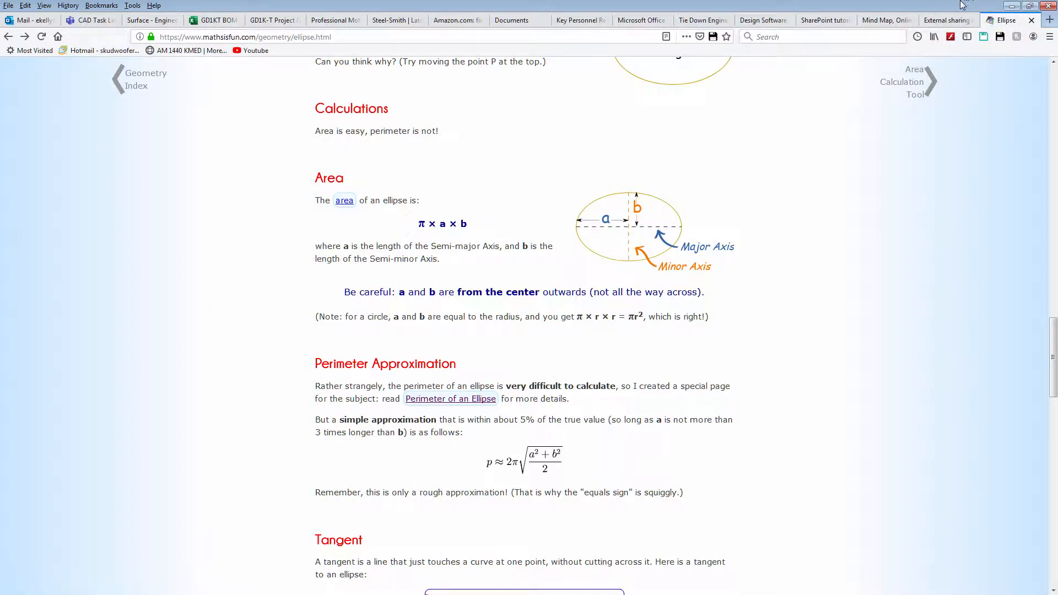
Switch back to SOLIDWORKS and review the tube area and ellipse axis global variables in the ATV Frame's equations.
click(1011, 5)
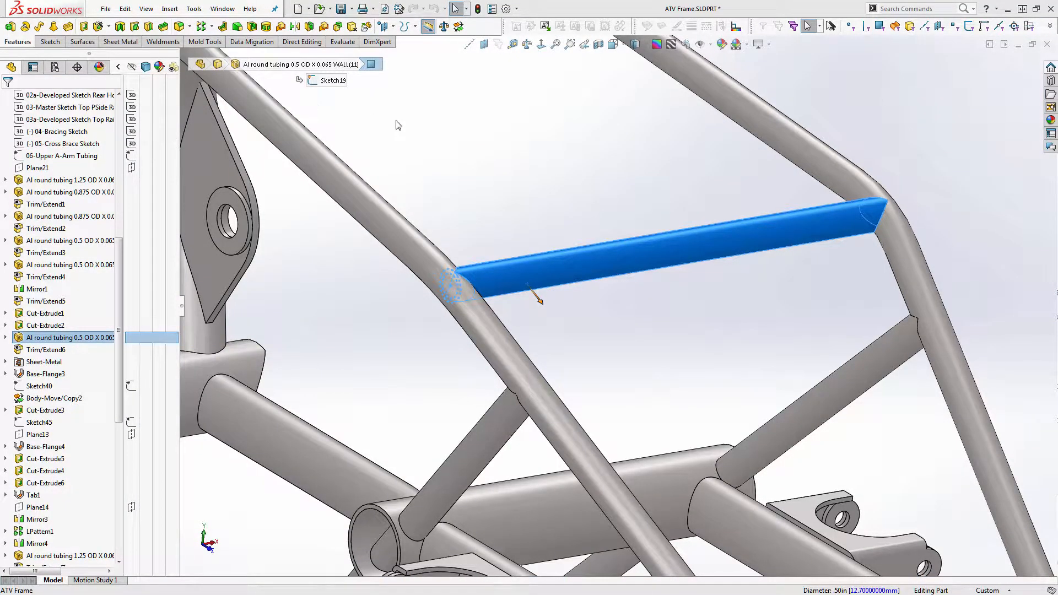
click(371, 130)
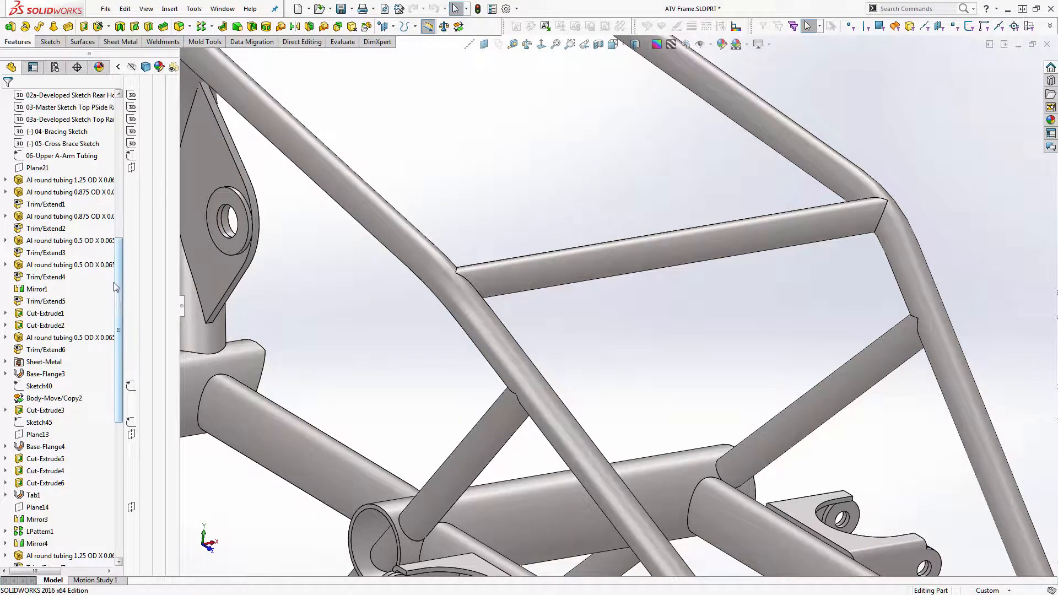
drag(117, 283, 116, 146)
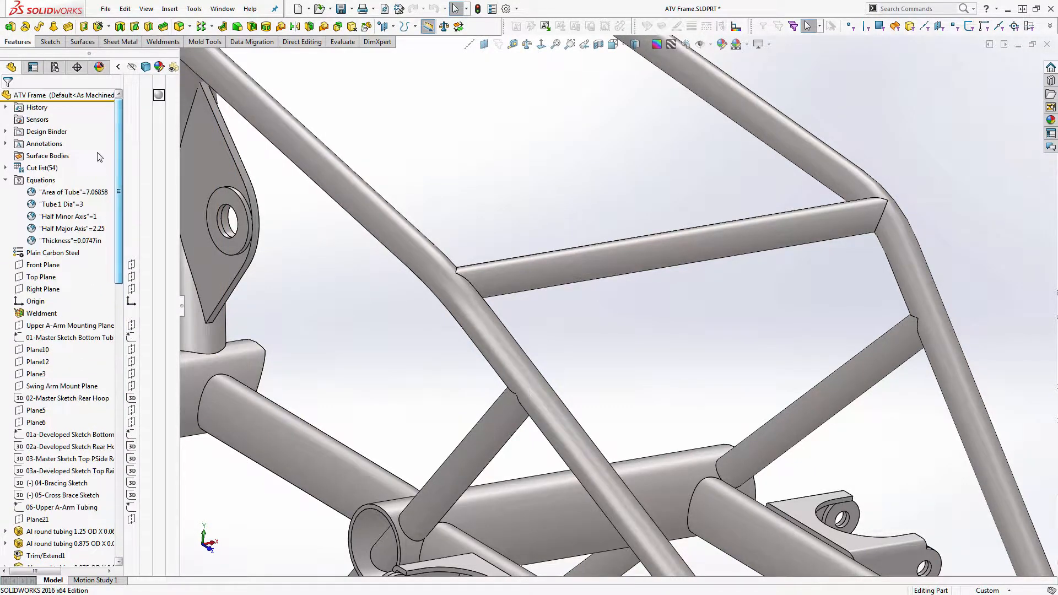
right_click(40, 180)
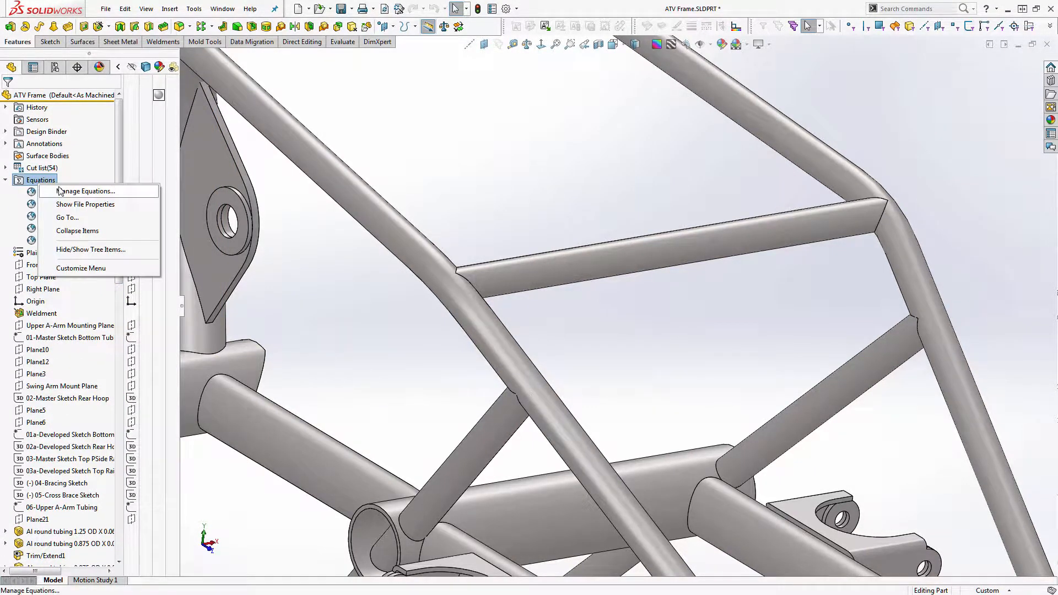
click(60, 191)
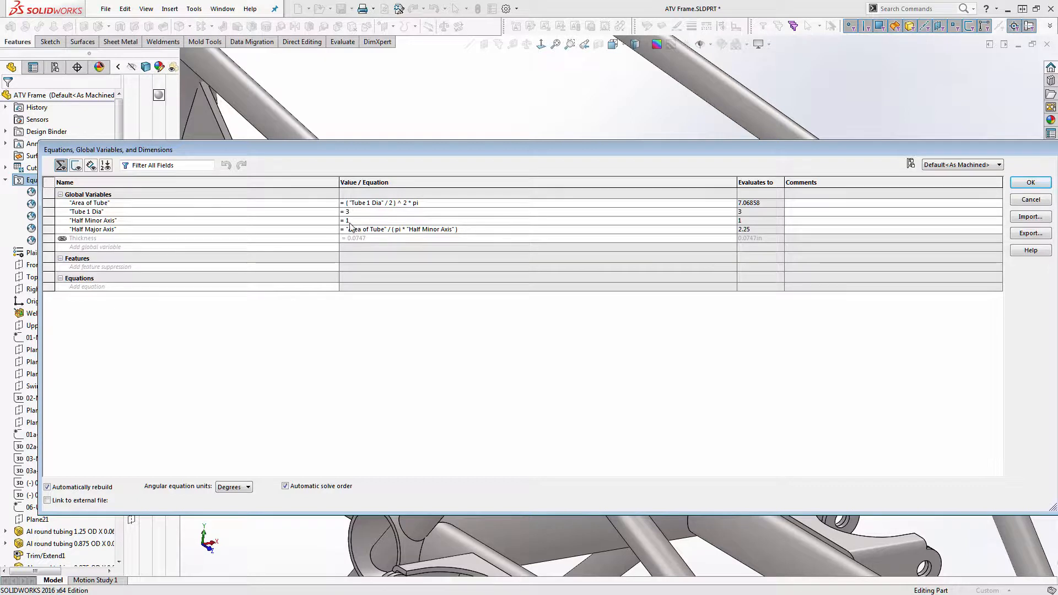
click(1030, 184)
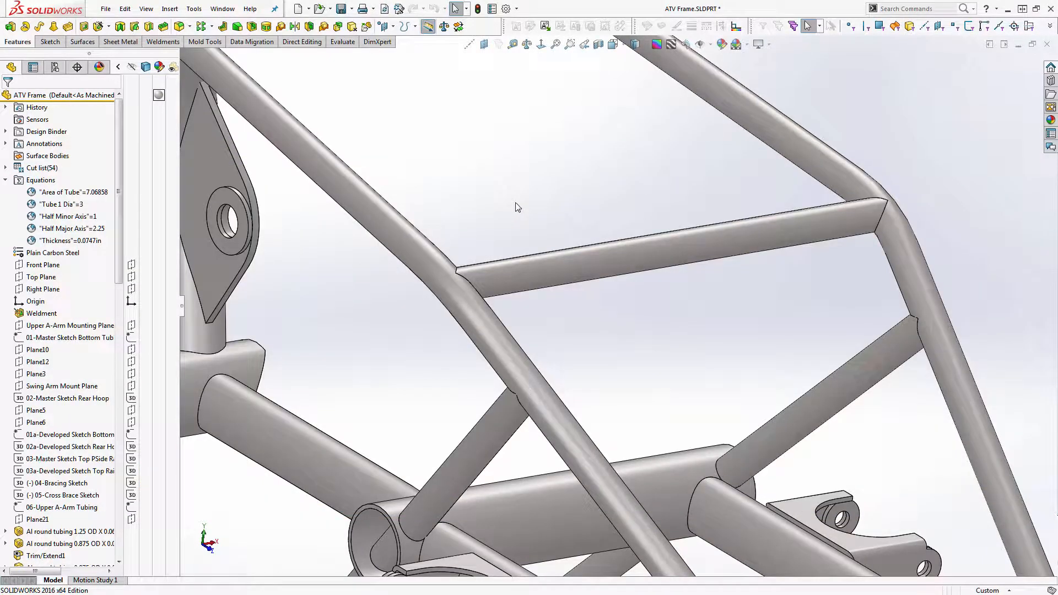
Locate the cross-brace tube's path and open the 05-Cross Brace Sketch for editing.
click(555, 268)
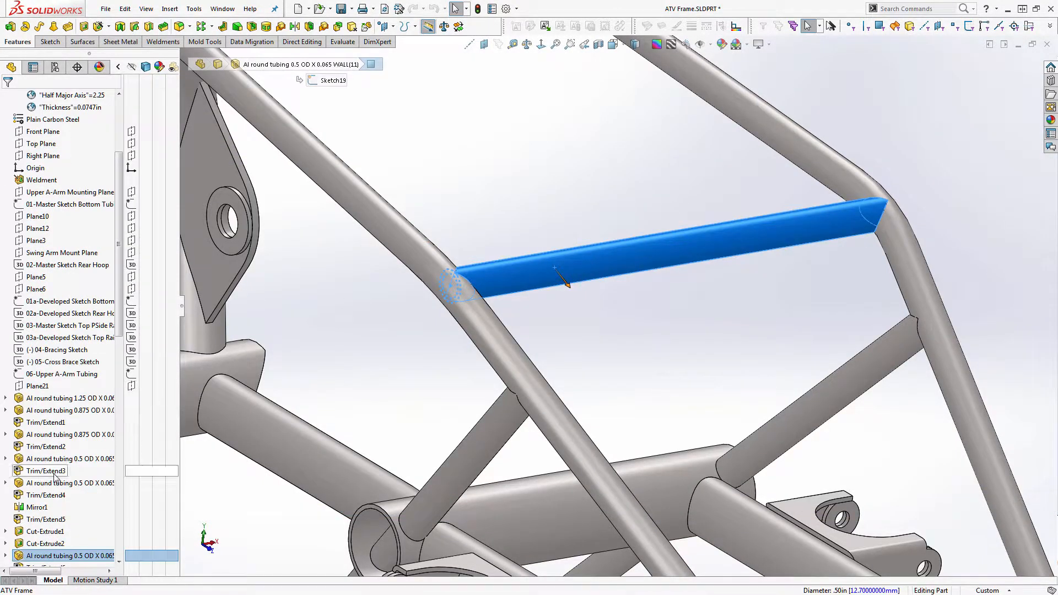
click(49, 362)
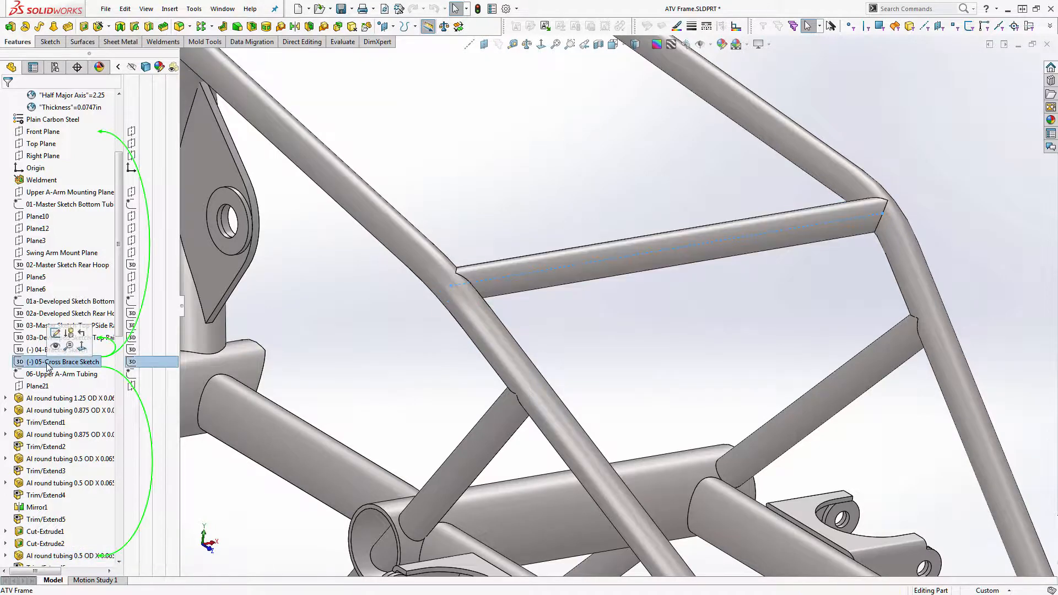
click(55, 331)
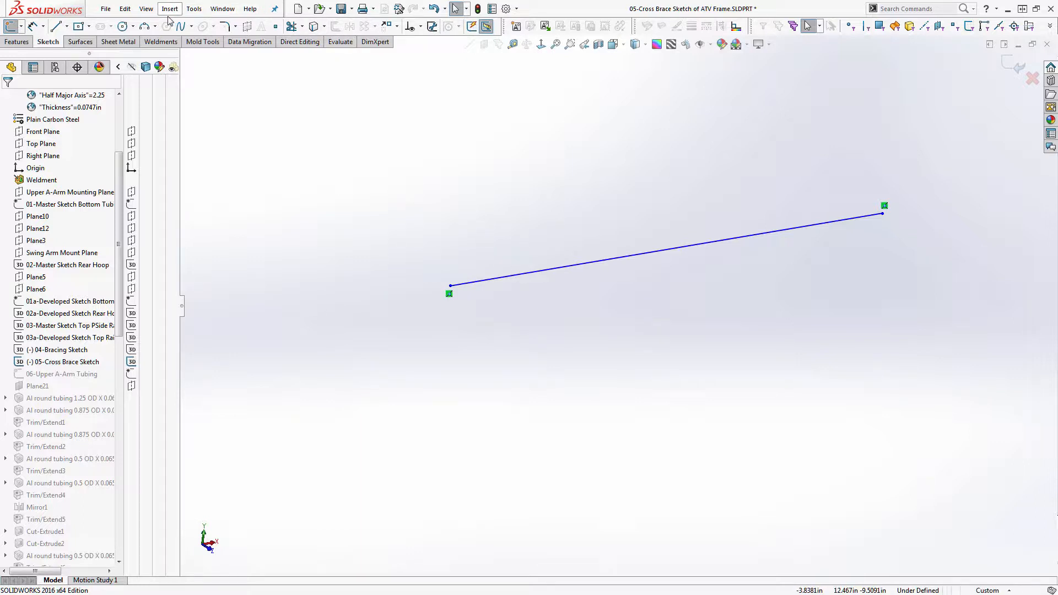
Split the cross-brace line near each end with Split Entities, dividing it into two short end segments and a long middle segment.
click(192, 9)
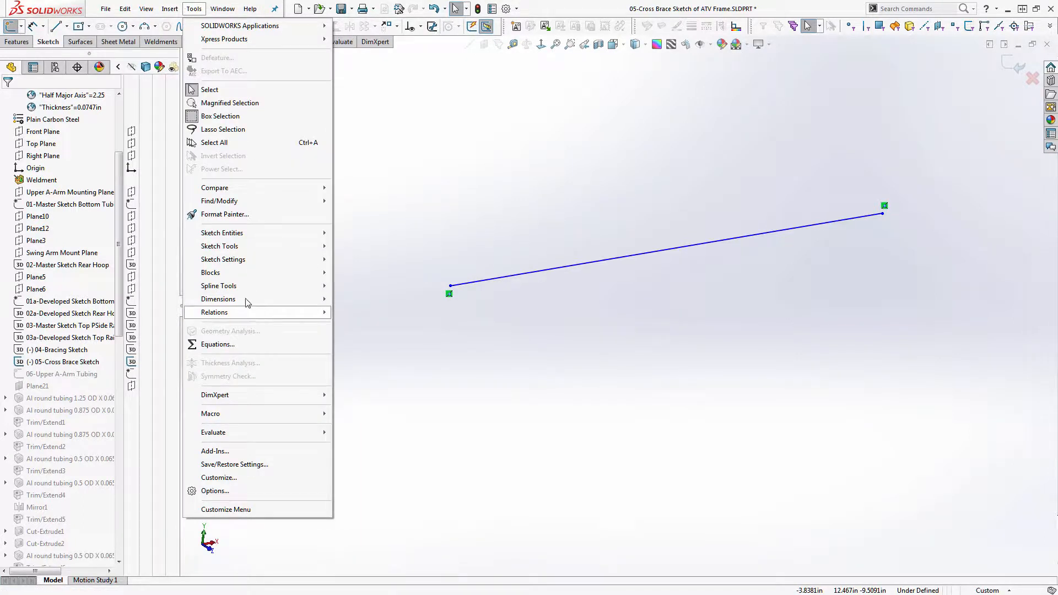
mouse_move(211, 314)
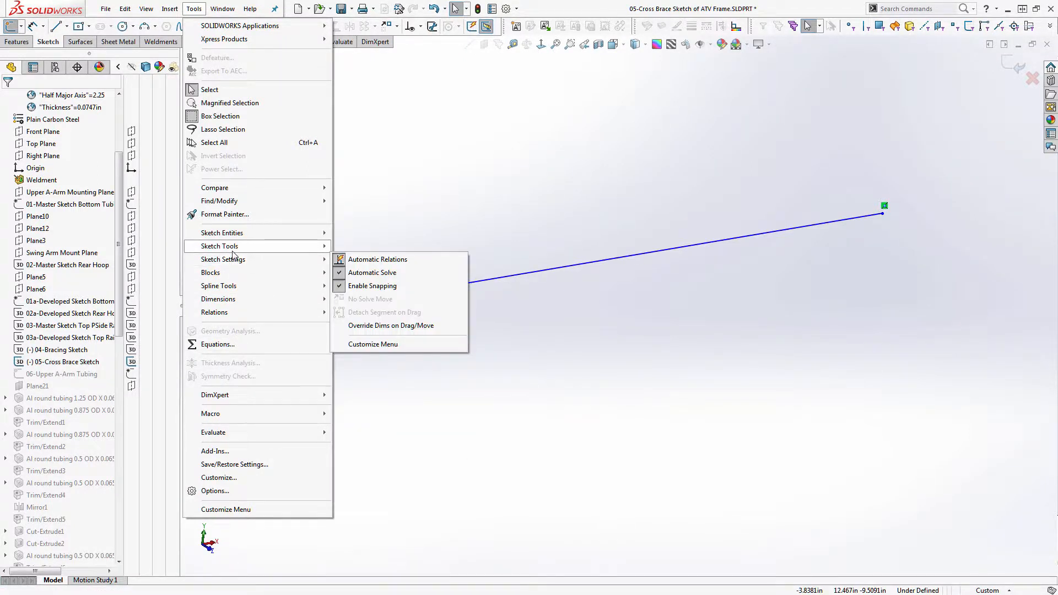
mouse_move(233, 252)
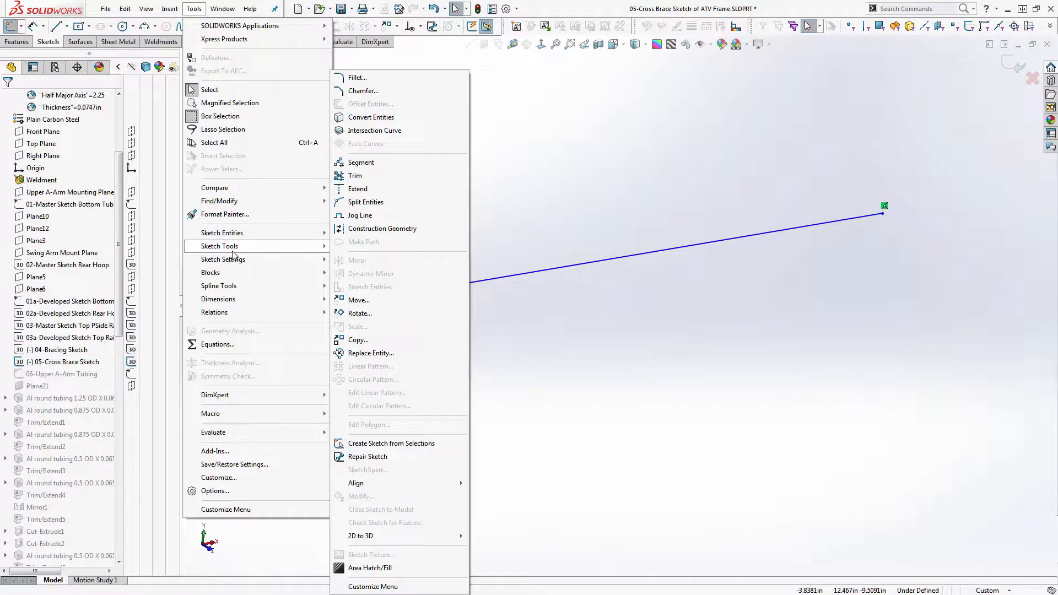
click(366, 202)
click(515, 275)
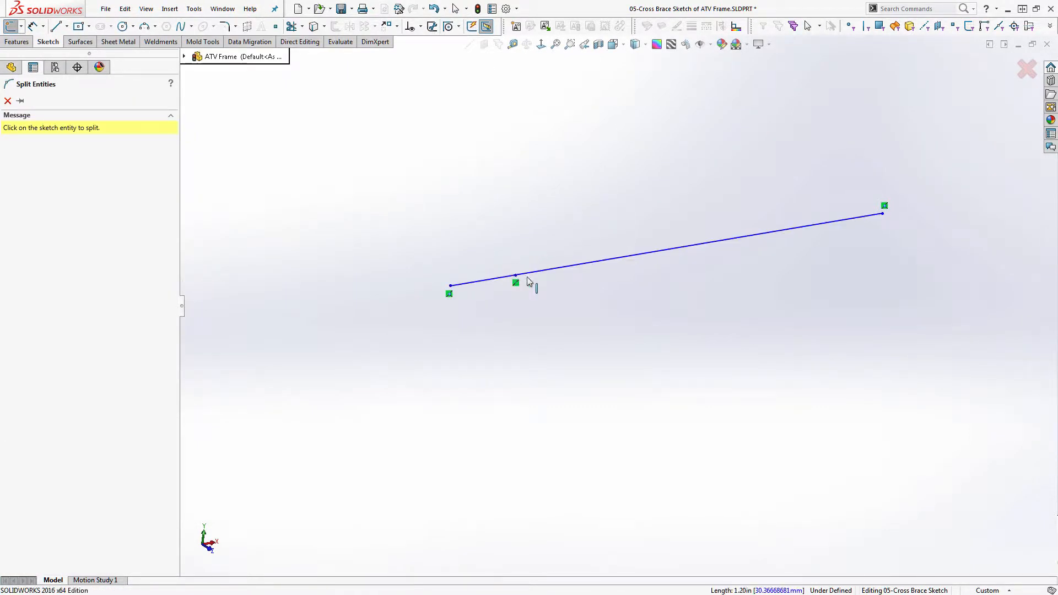
click(838, 221)
key(Escape)
Add an equal-length relation between the two short end segments of the cross-brace line.
click(862, 217)
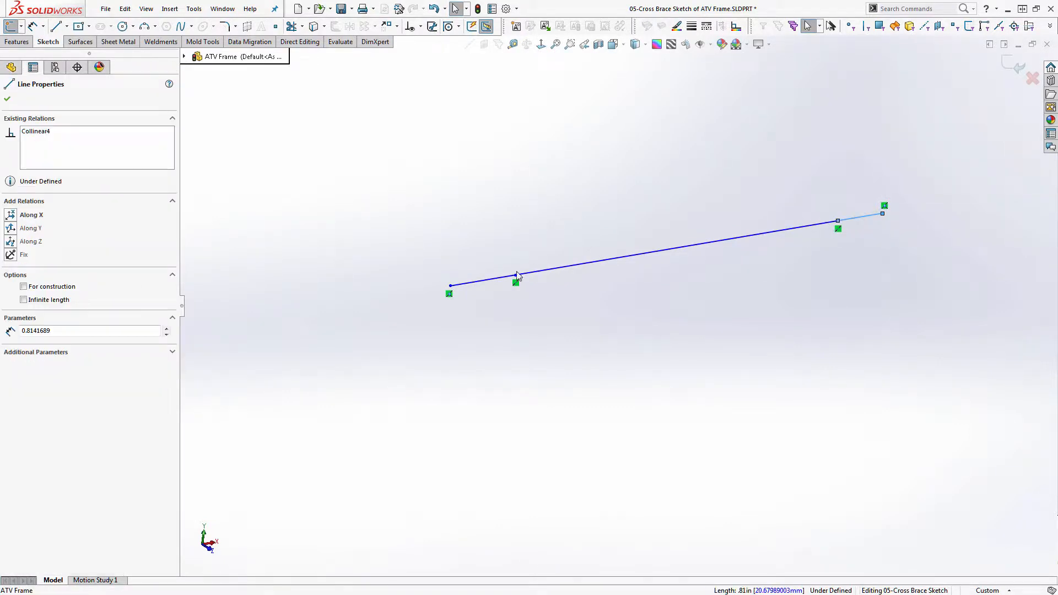
ctrl+click(502, 281)
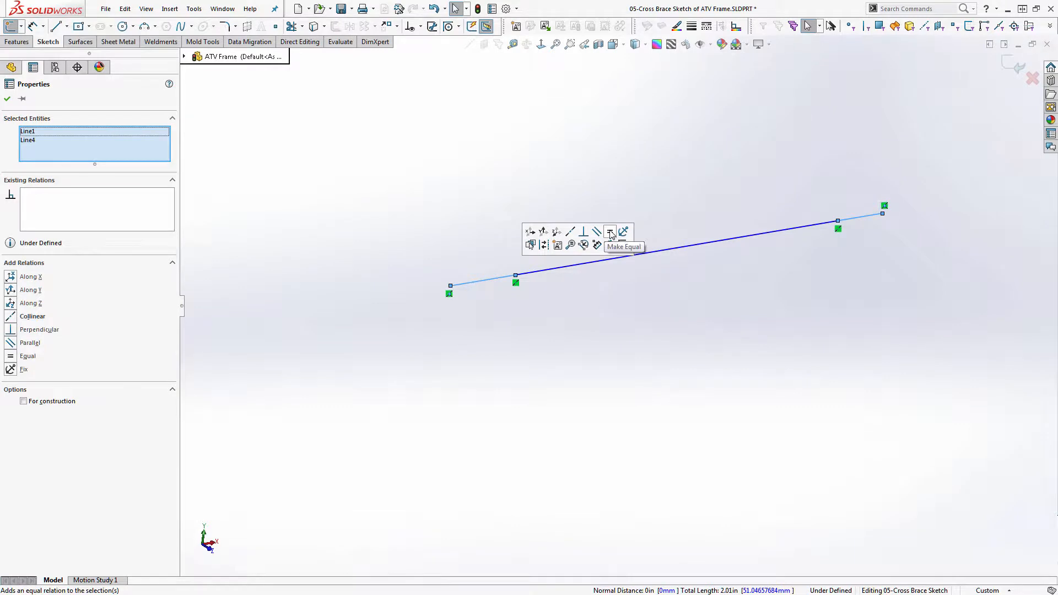
click(605, 232)
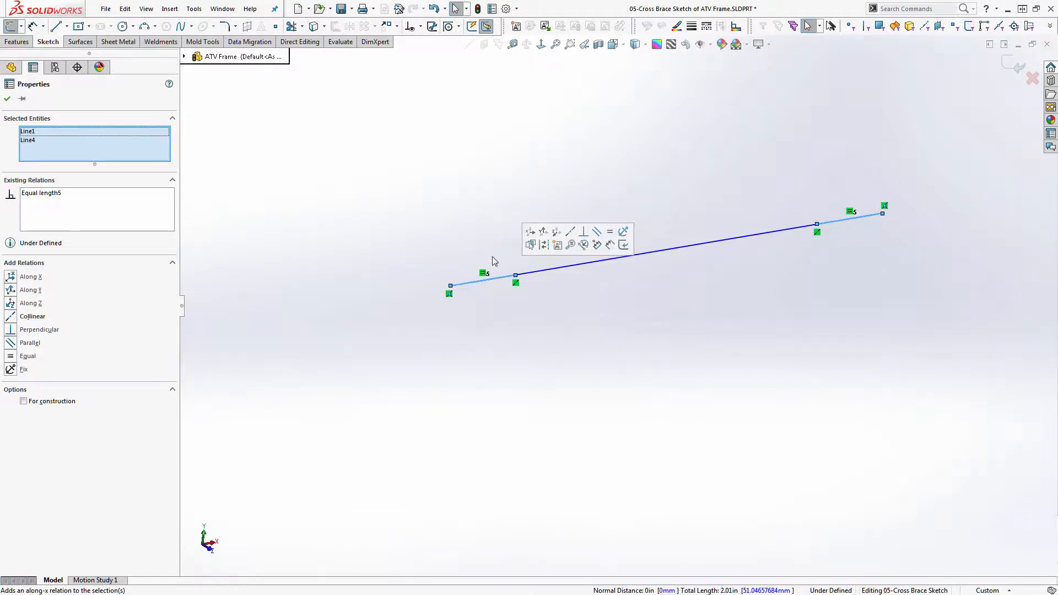
key(Escape)
Add a Smart Dimension of 1.2 in to the length of the lower short end segment.
click(32, 27)
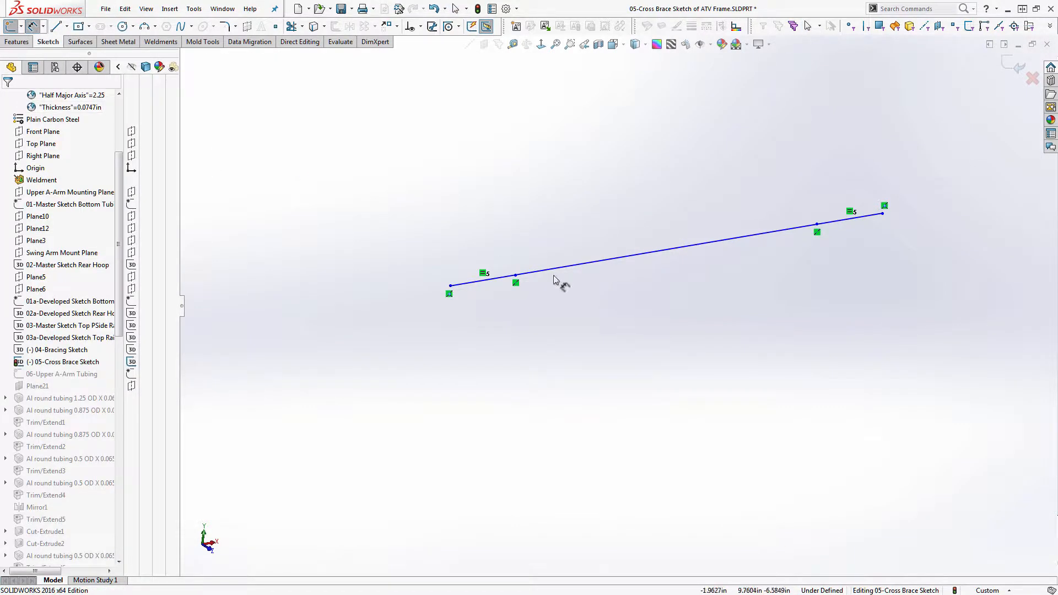
click(484, 280)
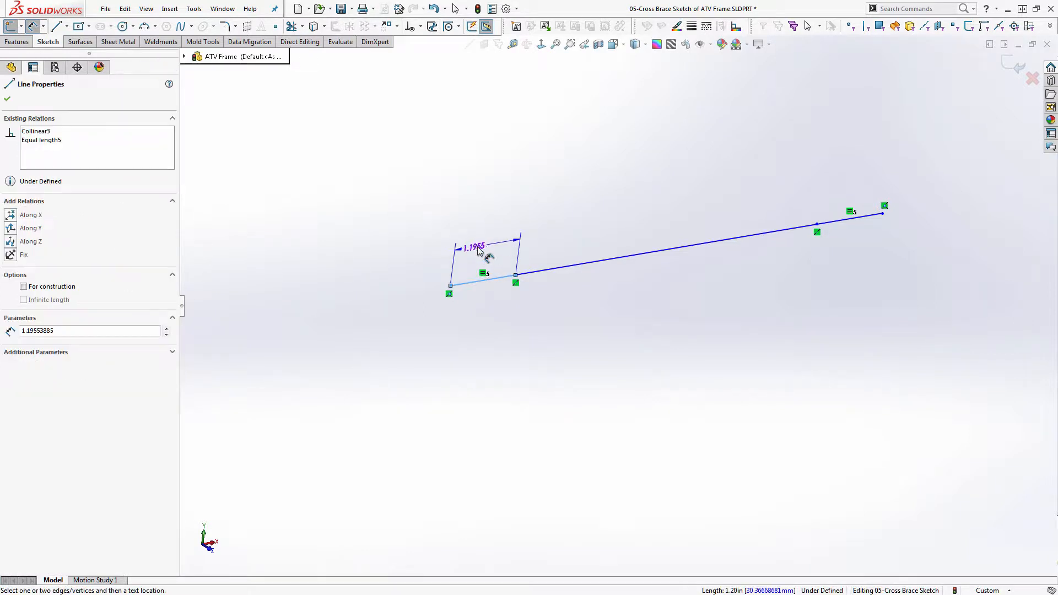
click(486, 254)
text(1)
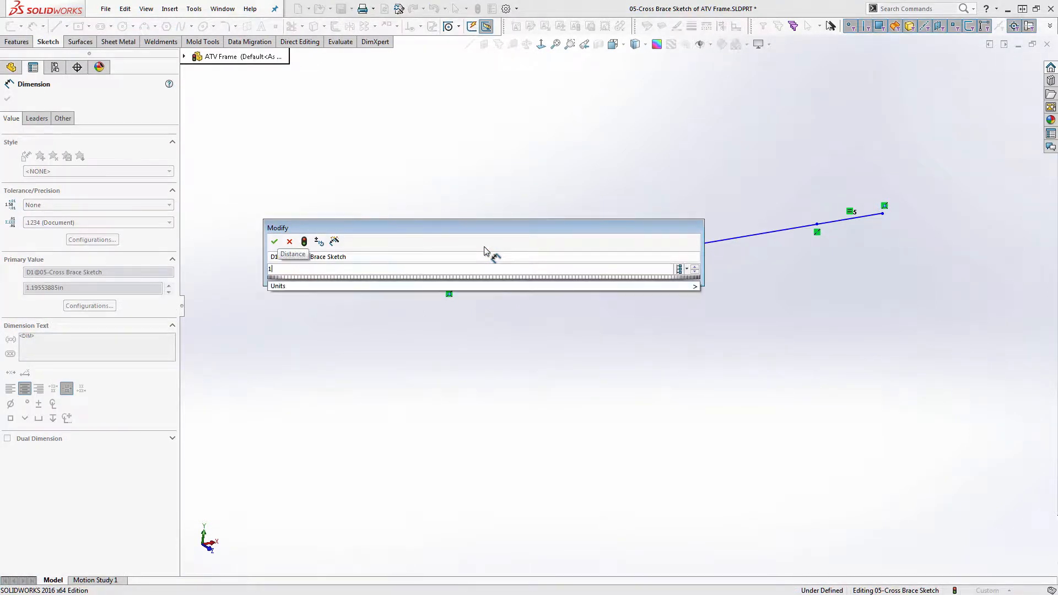
text(.)
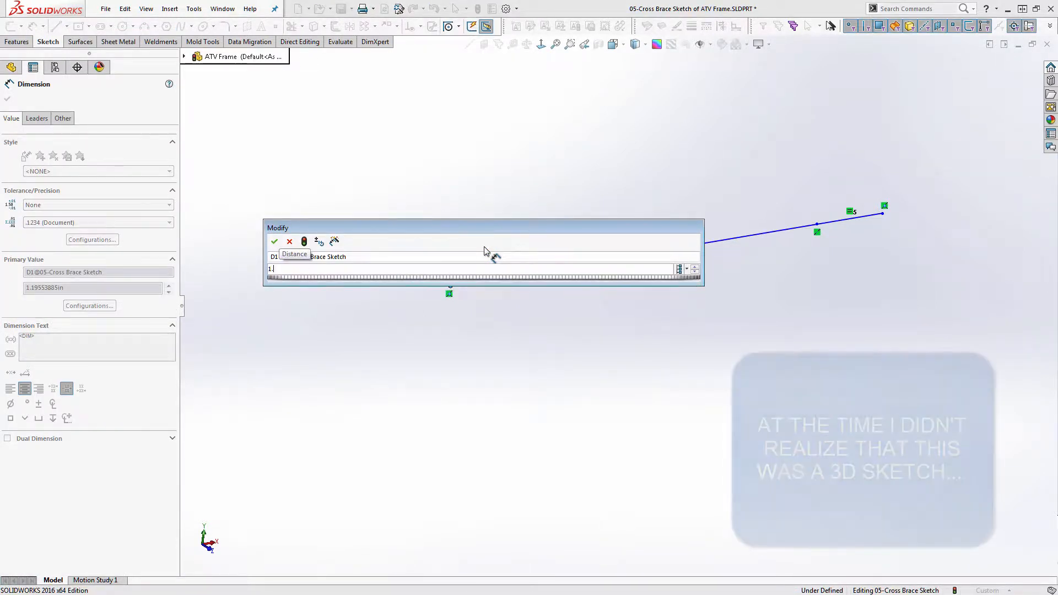
text(2)
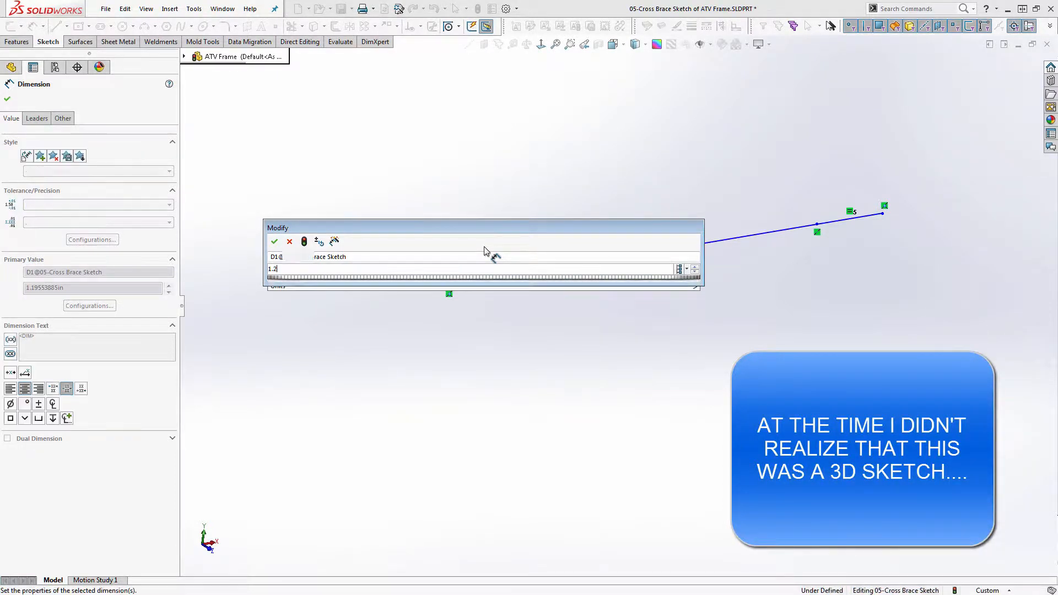
key(Return)
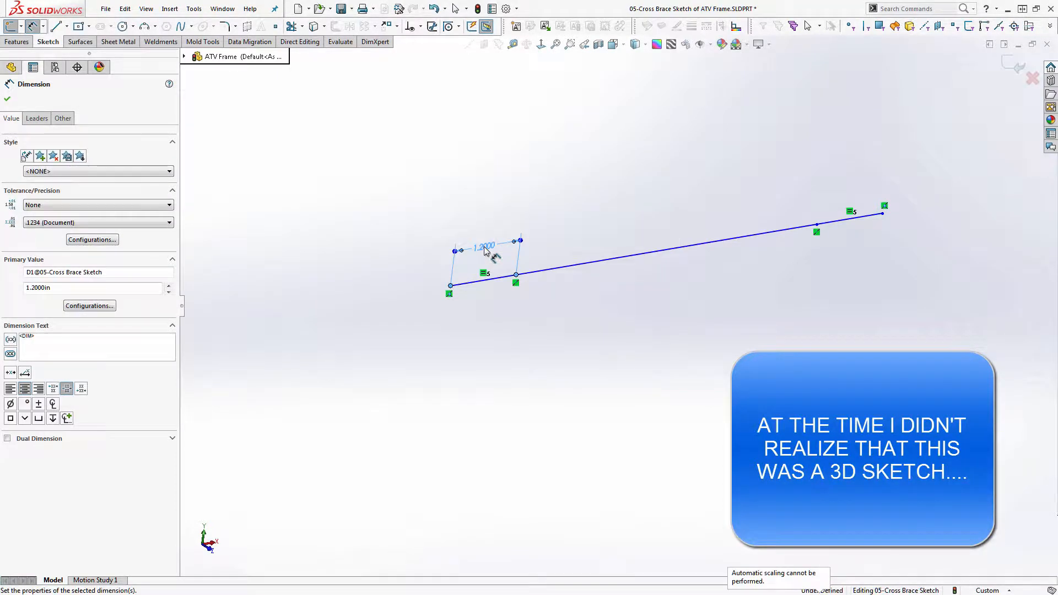
Change the end segment's length dimension to 1.5 in and leave the dimension tool.
double_click(485, 248)
text(1.5)
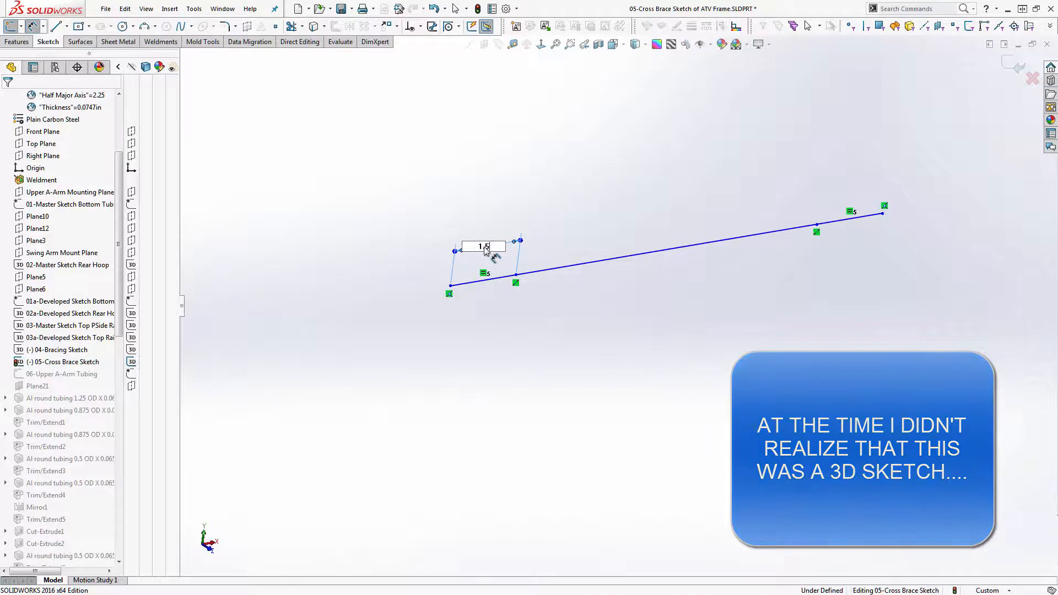
key(Return)
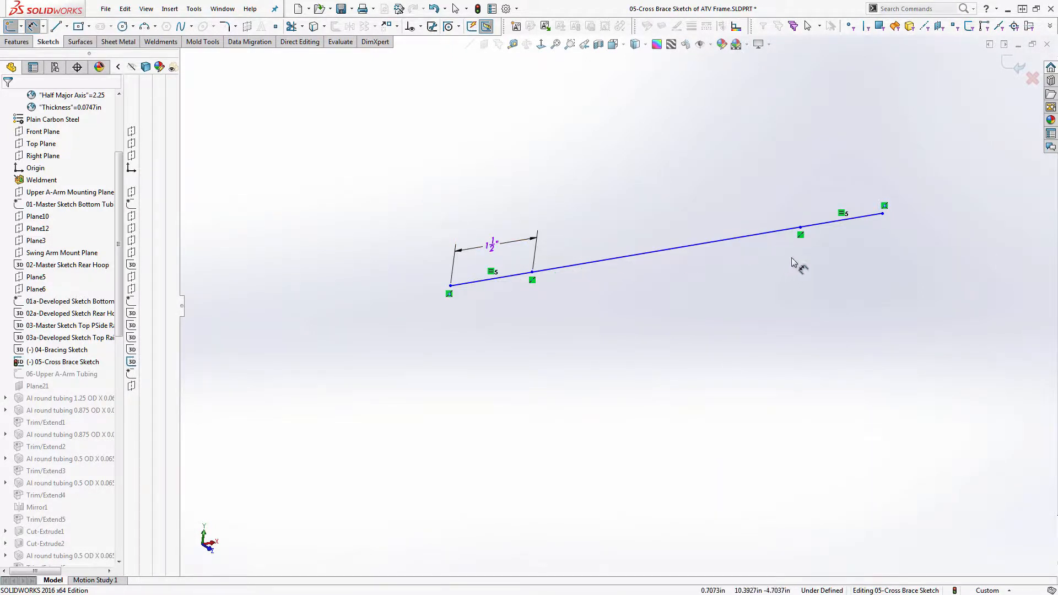
key(Escape)
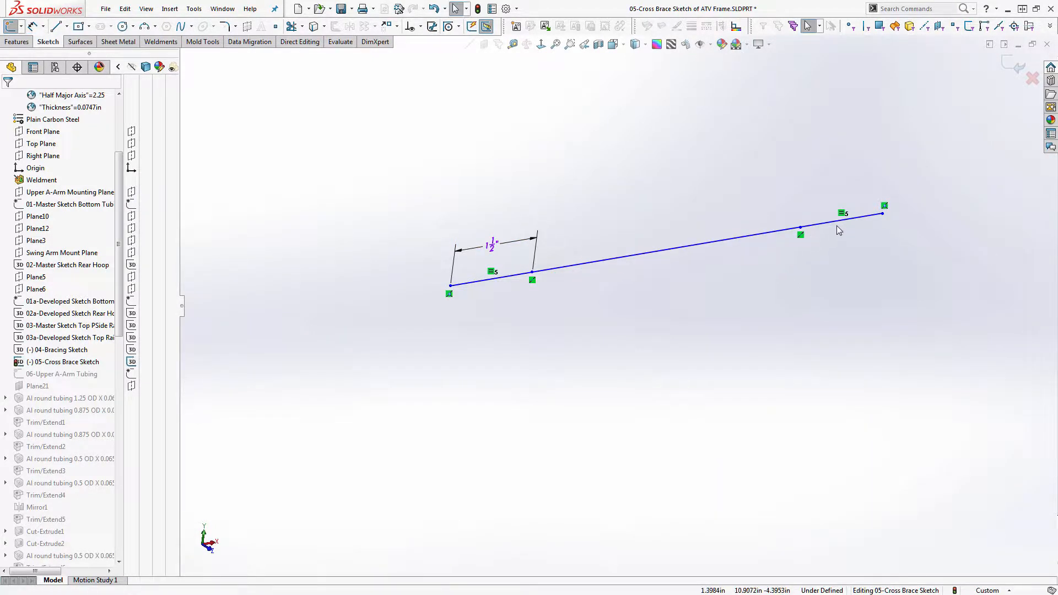
Convert both short end segments to construction geometry and exit the 05-Cross Brace Sketch.
click(835, 222)
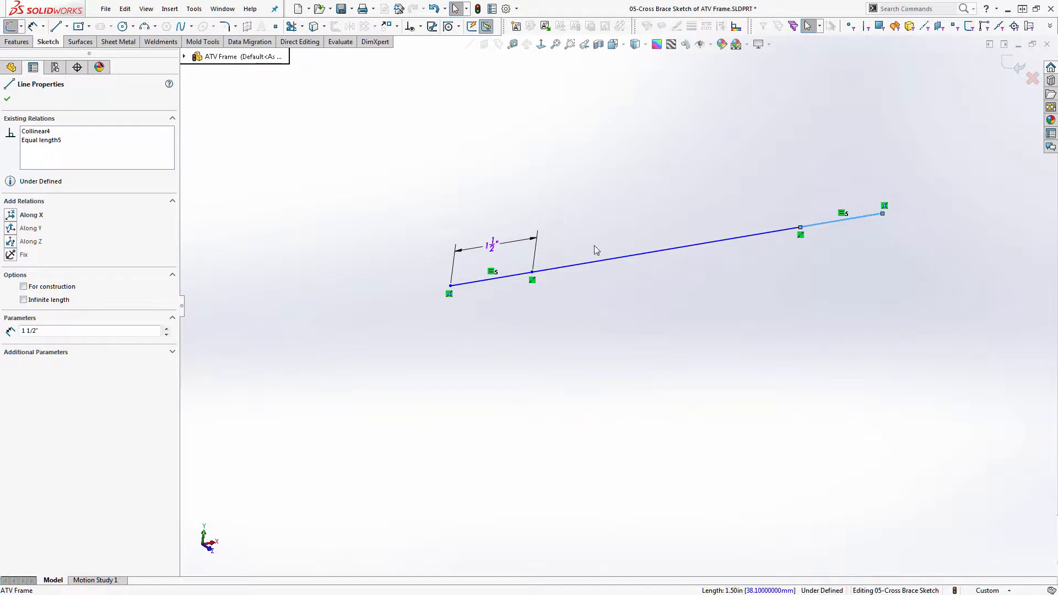
ctrl+click(506, 280)
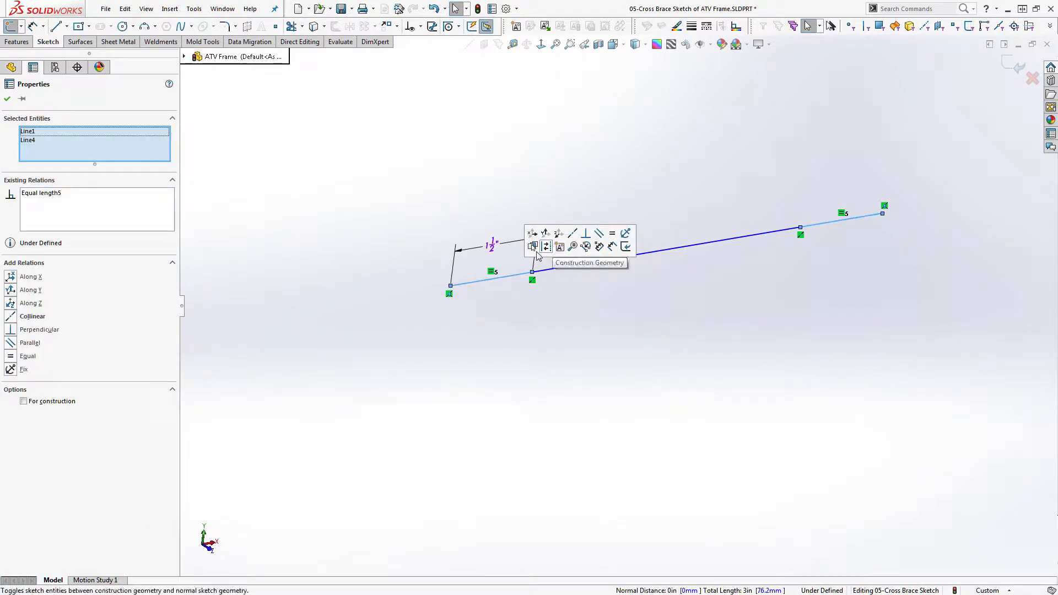
click(551, 247)
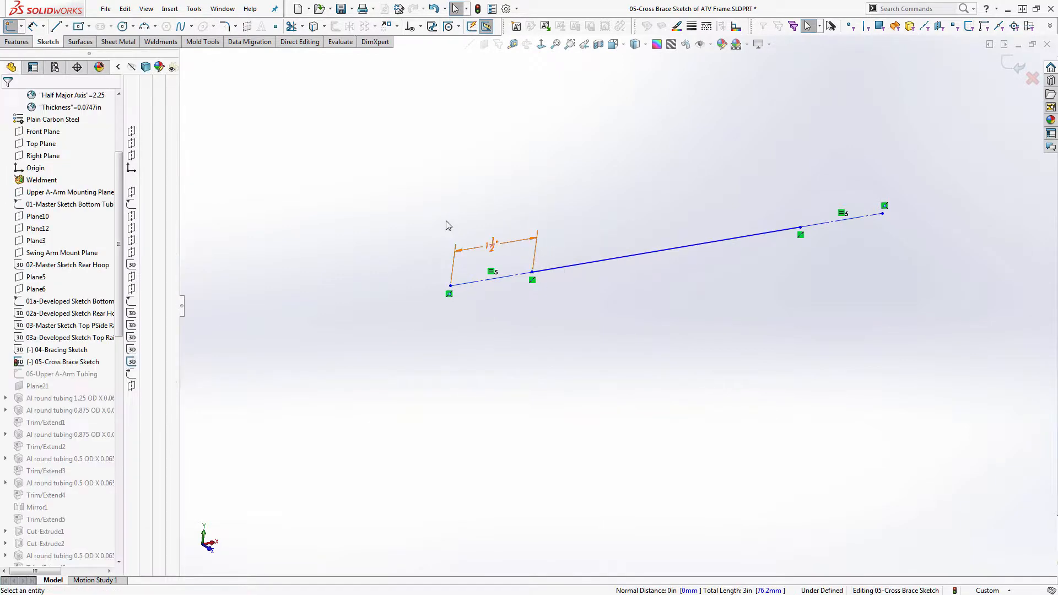
click(1009, 66)
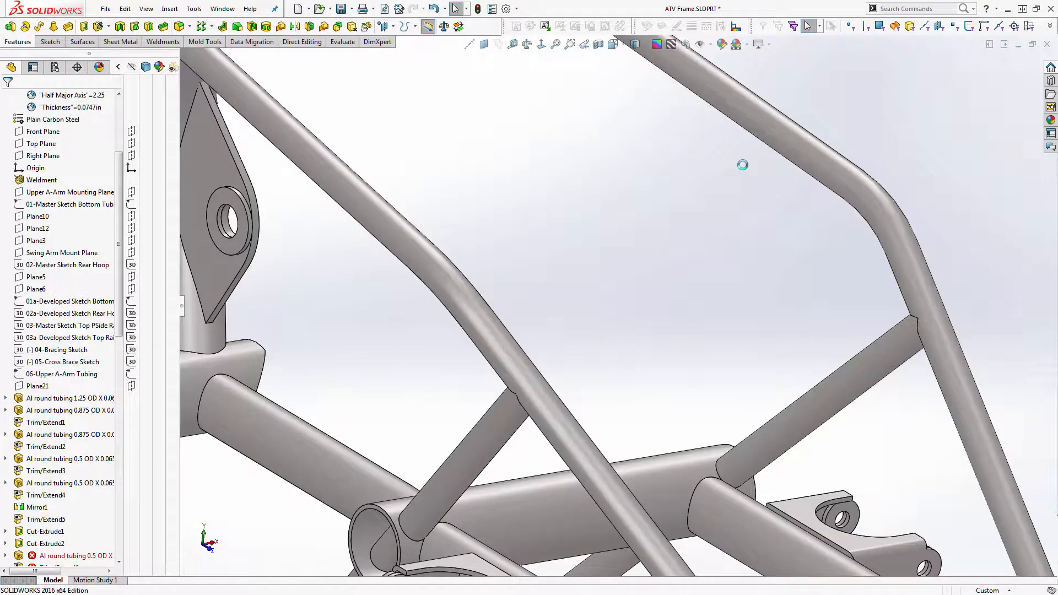
Edit the failed 0.5 OD round tubing feature and select the solid middle segment of the cross-brace sketch as its path.
scroll(123, 527, down, 3)
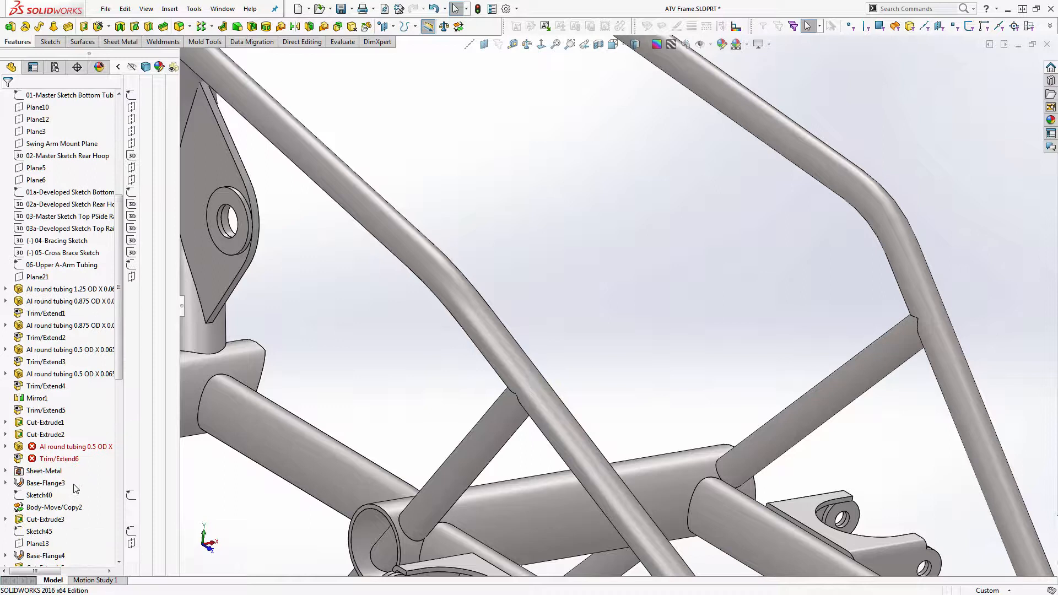
click(66, 447)
click(62, 417)
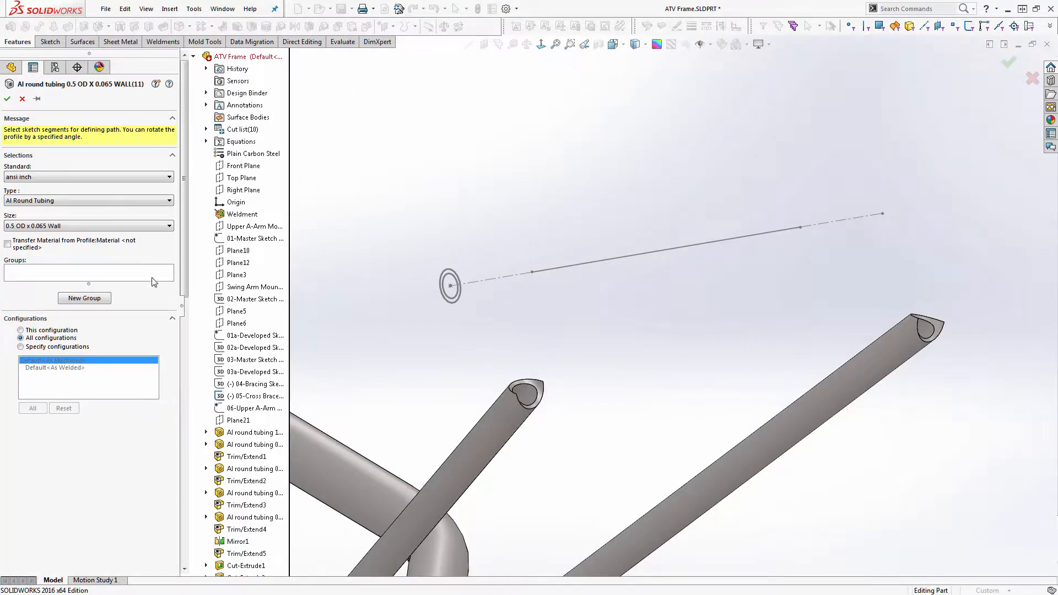
click(153, 279)
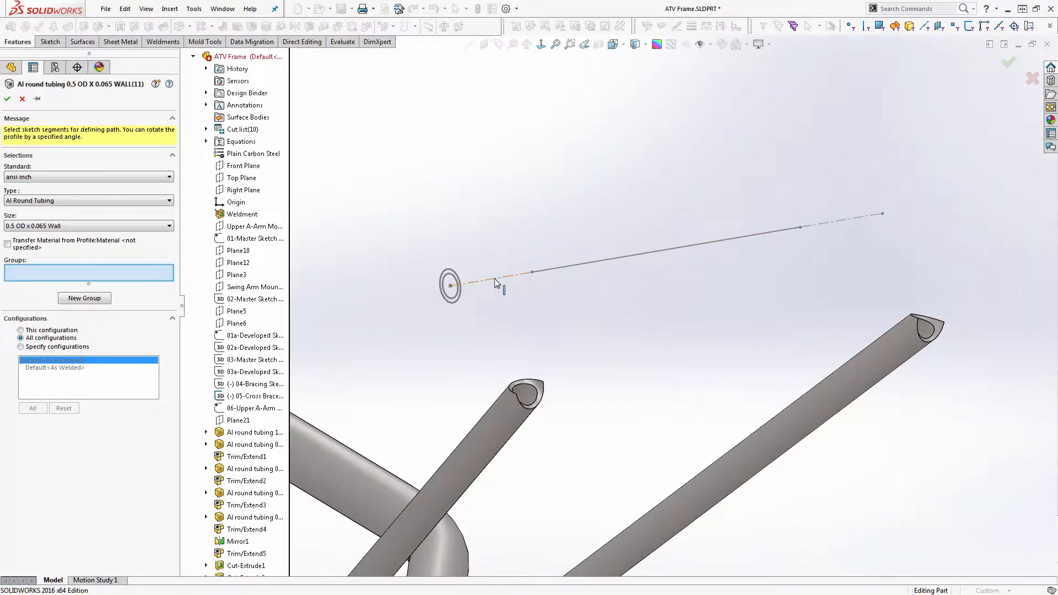
click(570, 270)
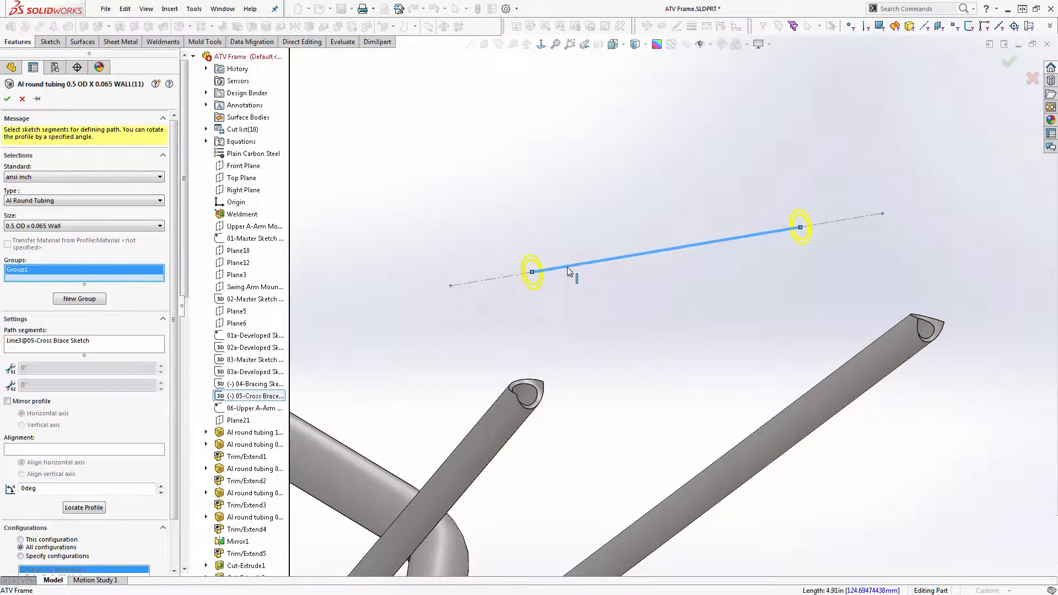
click(1007, 64)
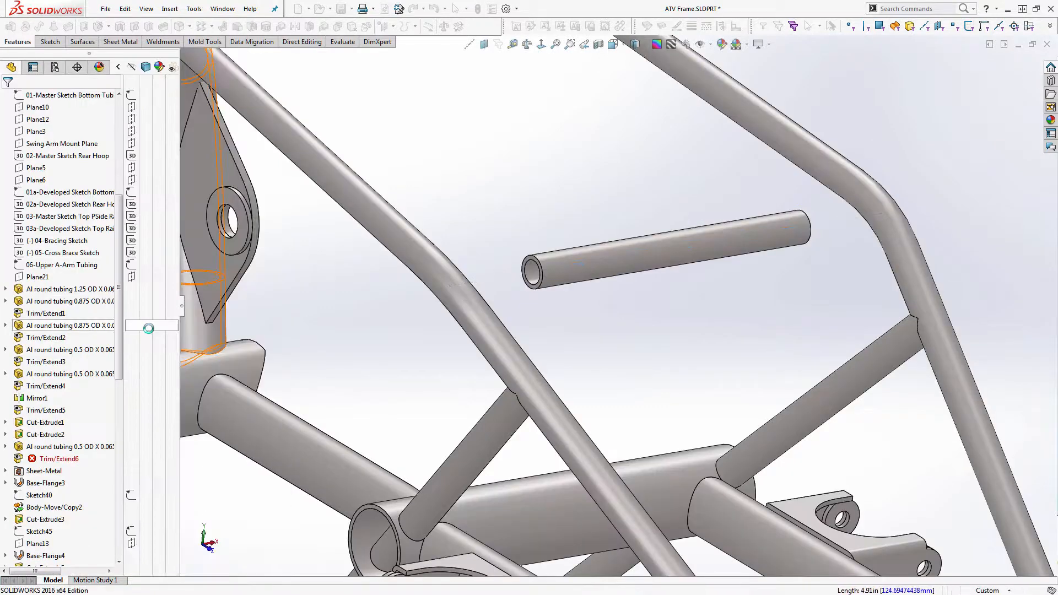
Roll the model back to before Trim/Extend6 and show the hidden Trim/Extend3 and Mirror1[3] bodies from the cut list.
click(60, 458)
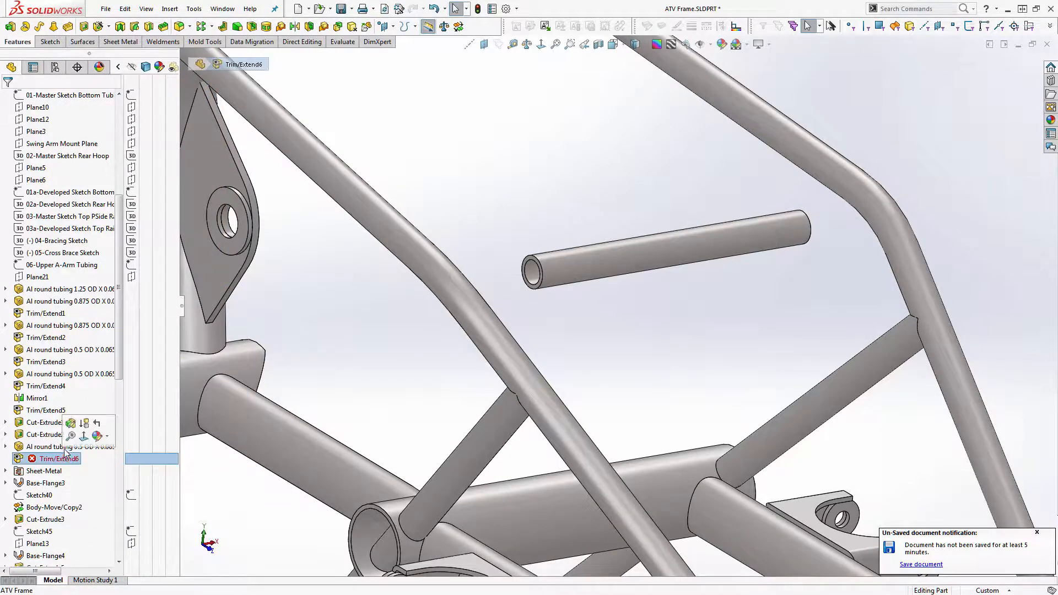
click(96, 423)
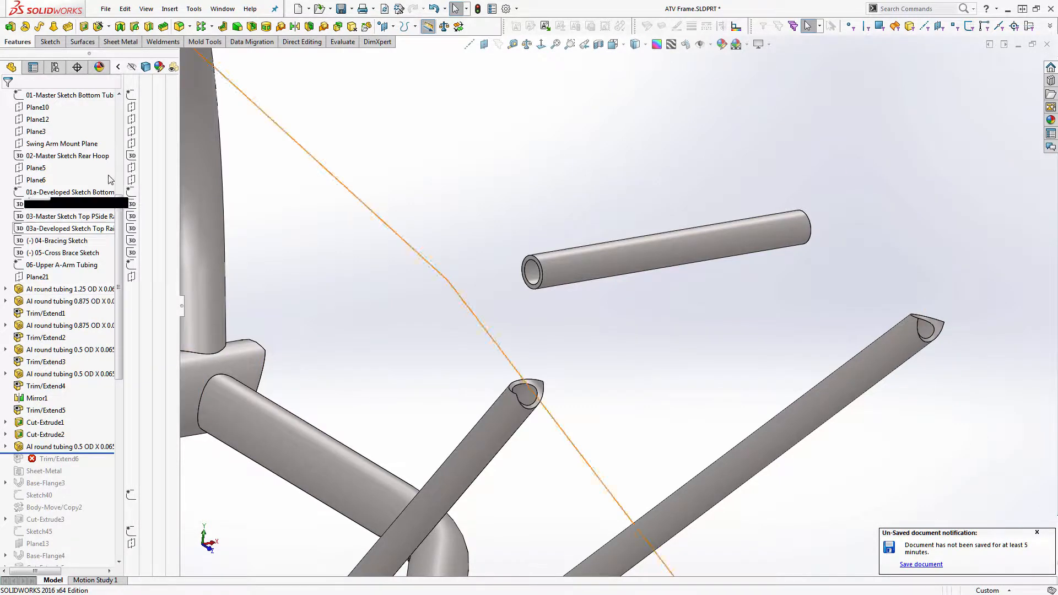
scroll(66, 141, up, 5)
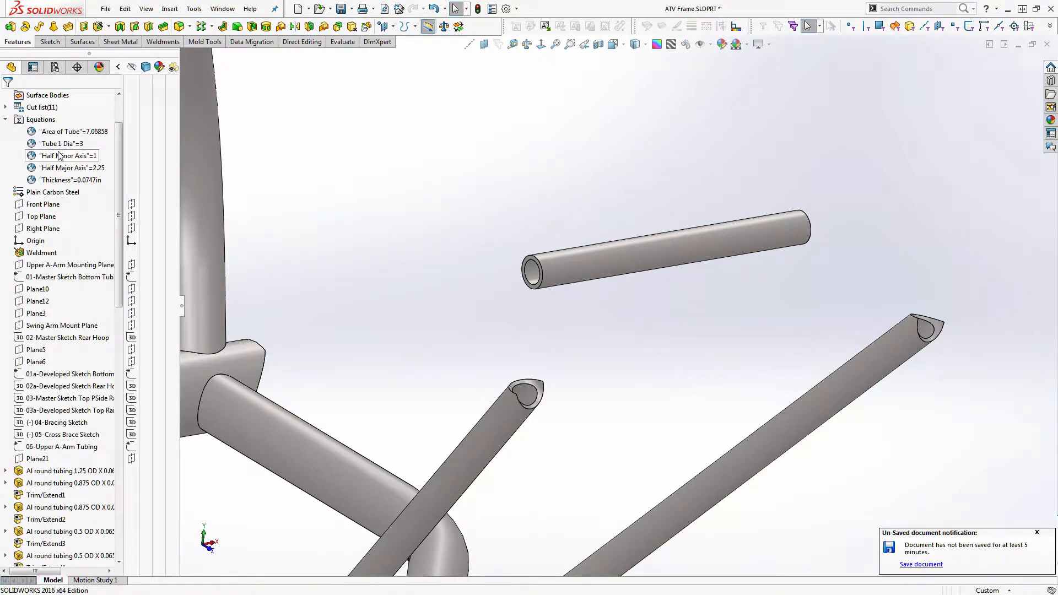
click(6, 107)
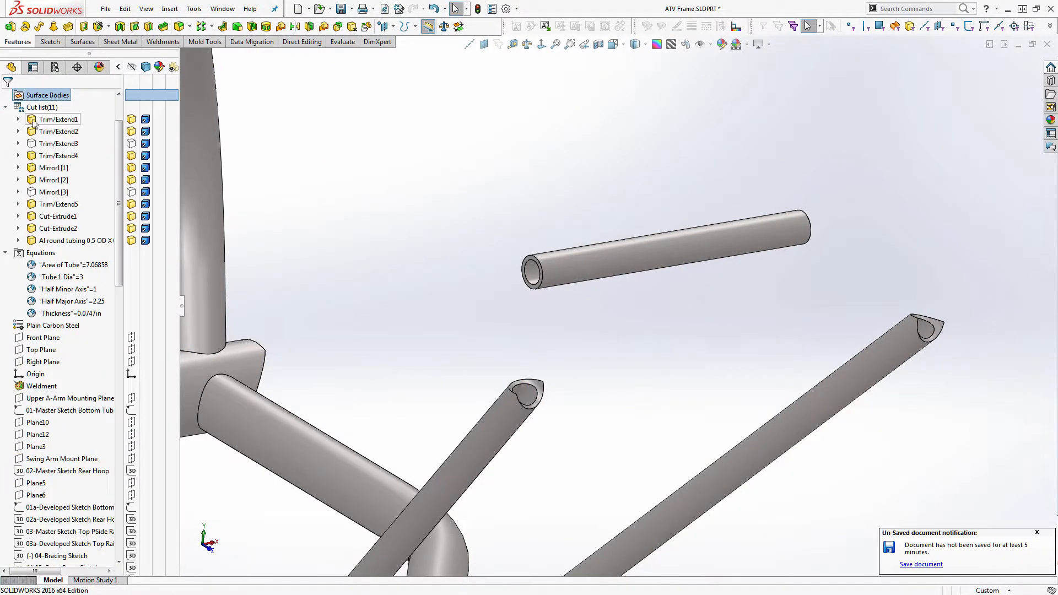
click(132, 143)
click(132, 192)
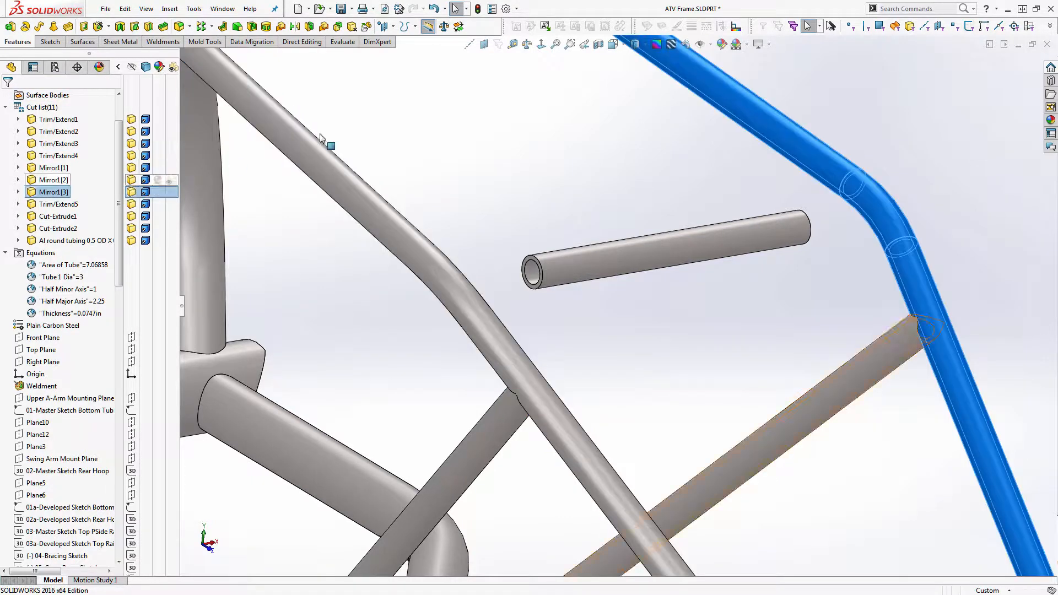
click(460, 130)
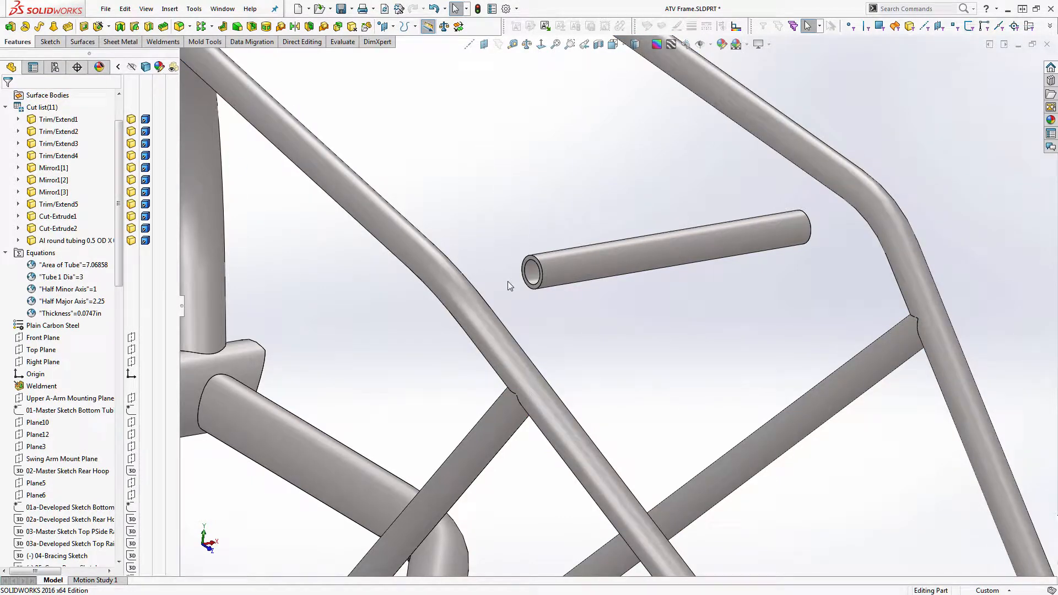
Edit the middle cross-brace tube's structural member and change its size to 1 OD x 0.065 Wall.
scroll(61, 369, down, 8)
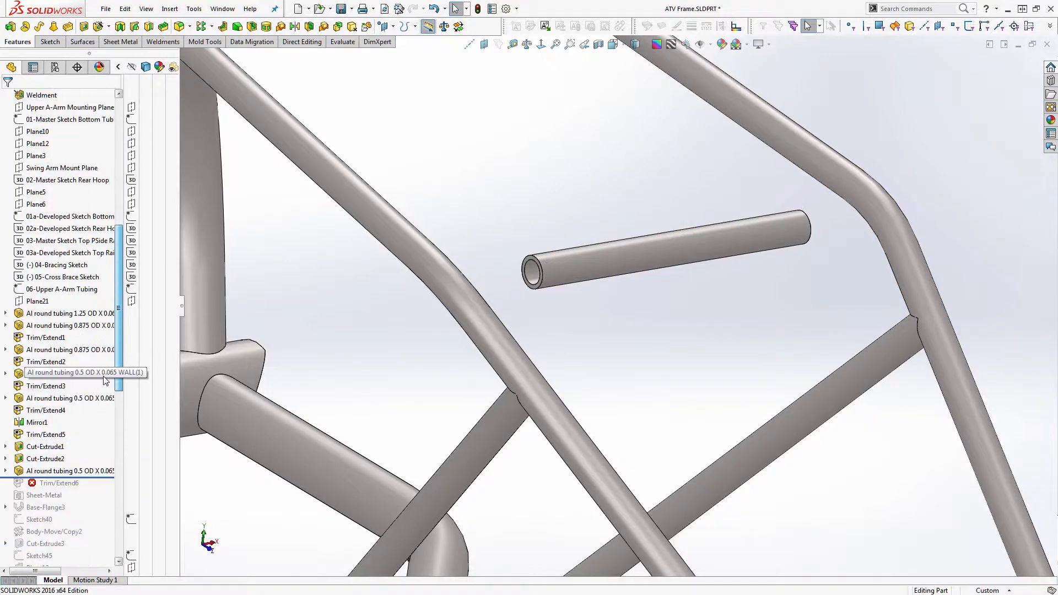
click(32, 473)
click(39, 440)
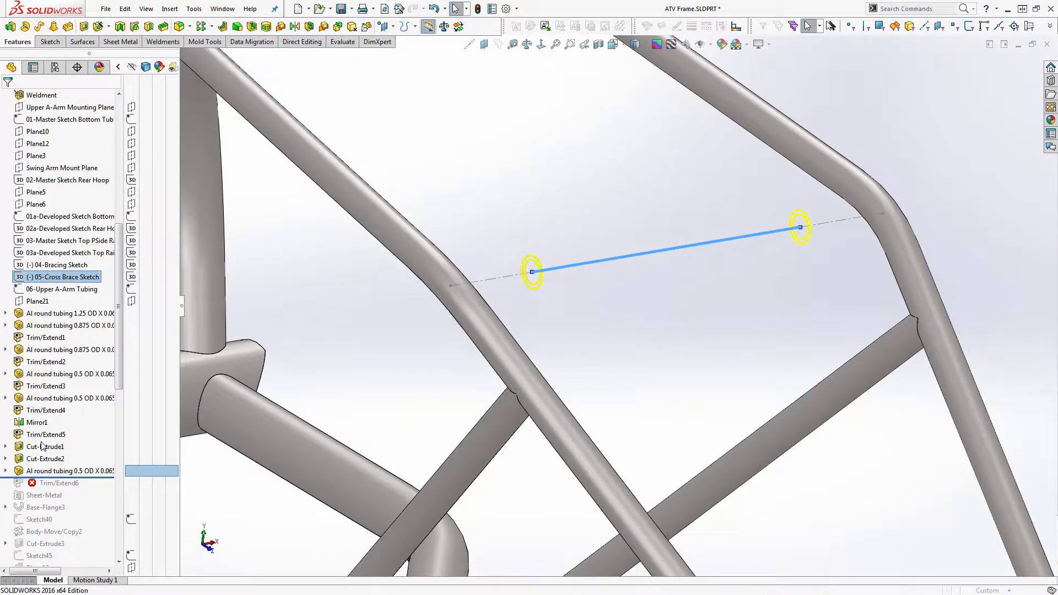
click(56, 228)
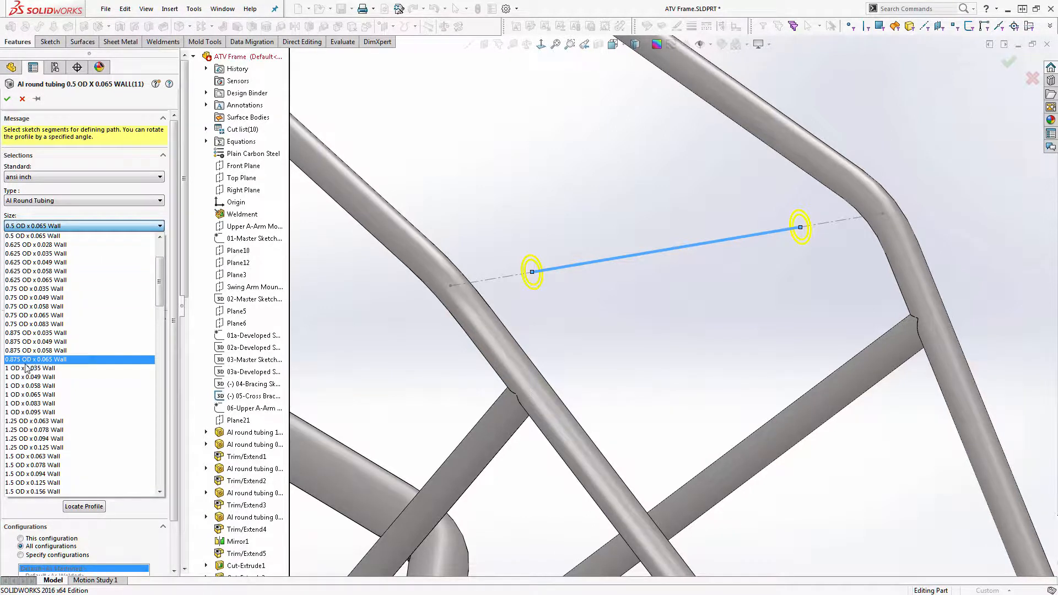
click(18, 394)
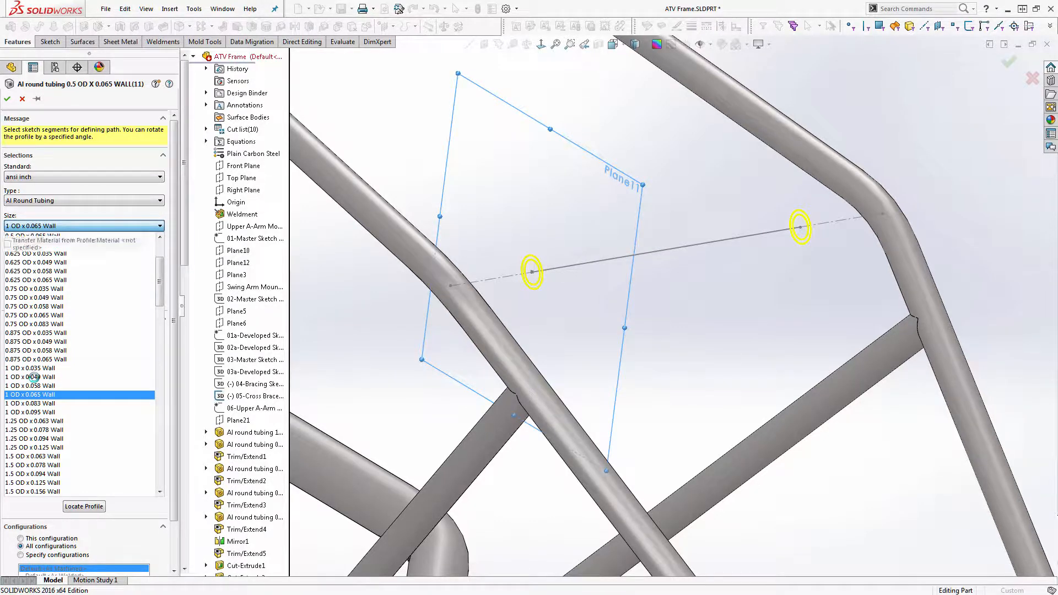
click(8, 98)
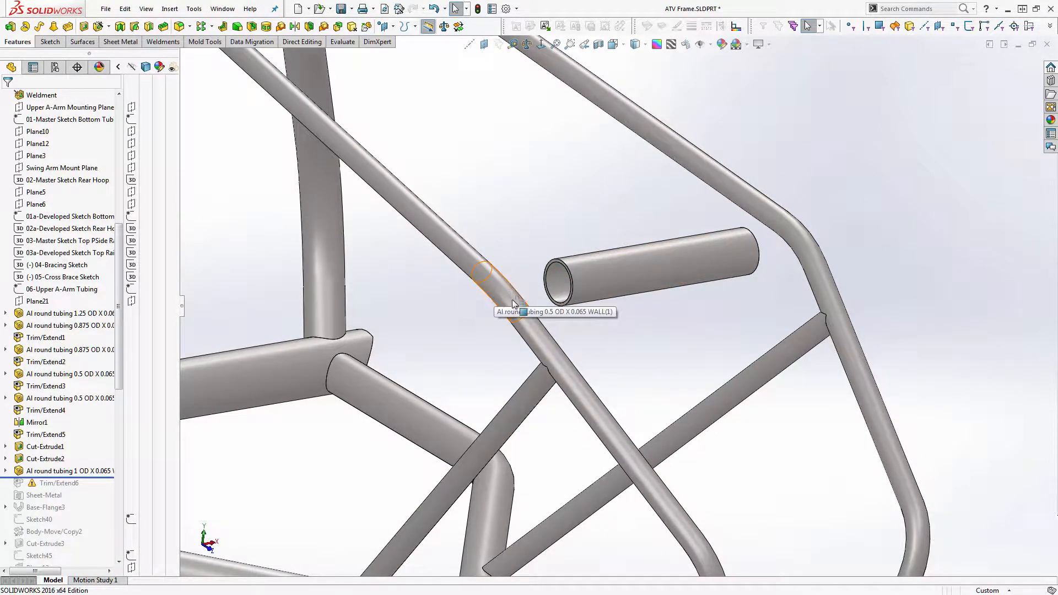
Show the 05-Cross Brace Sketch in the model.
scroll(518, 286, down, 2)
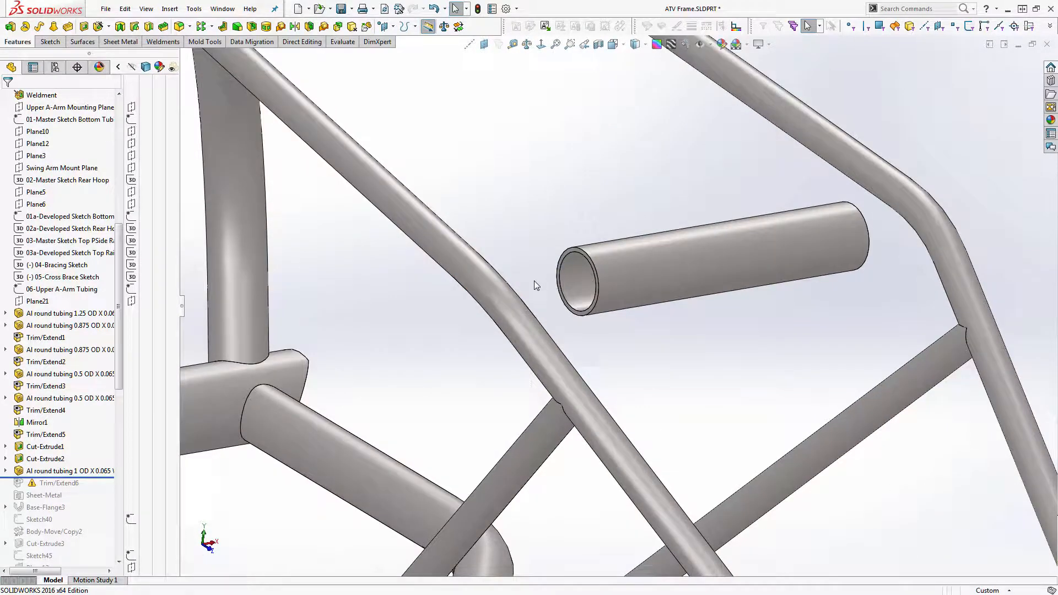
middle_drag(505, 299, 473, 281)
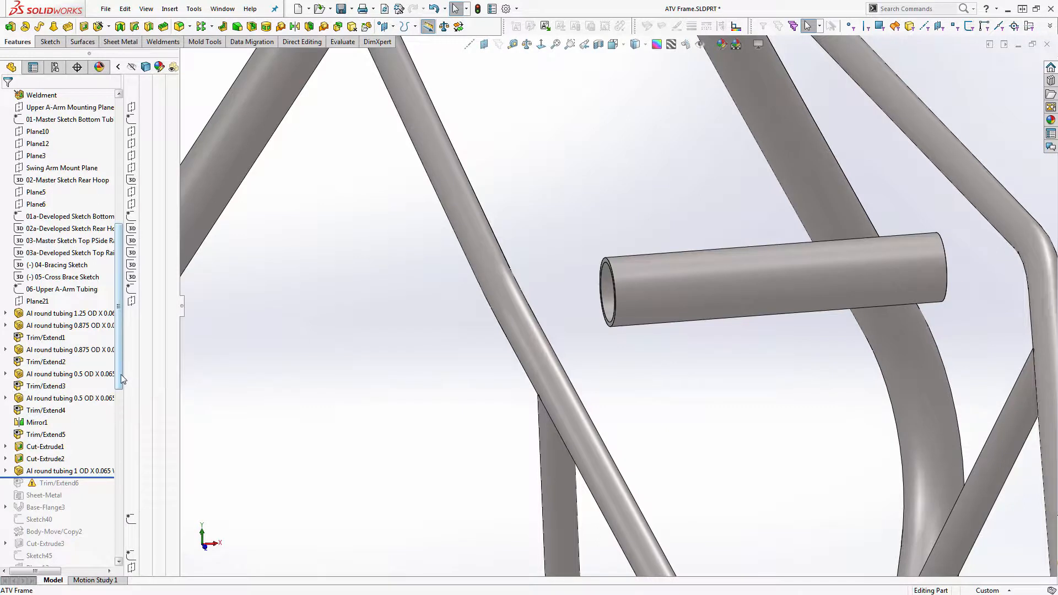
drag(120, 374, 119, 361)
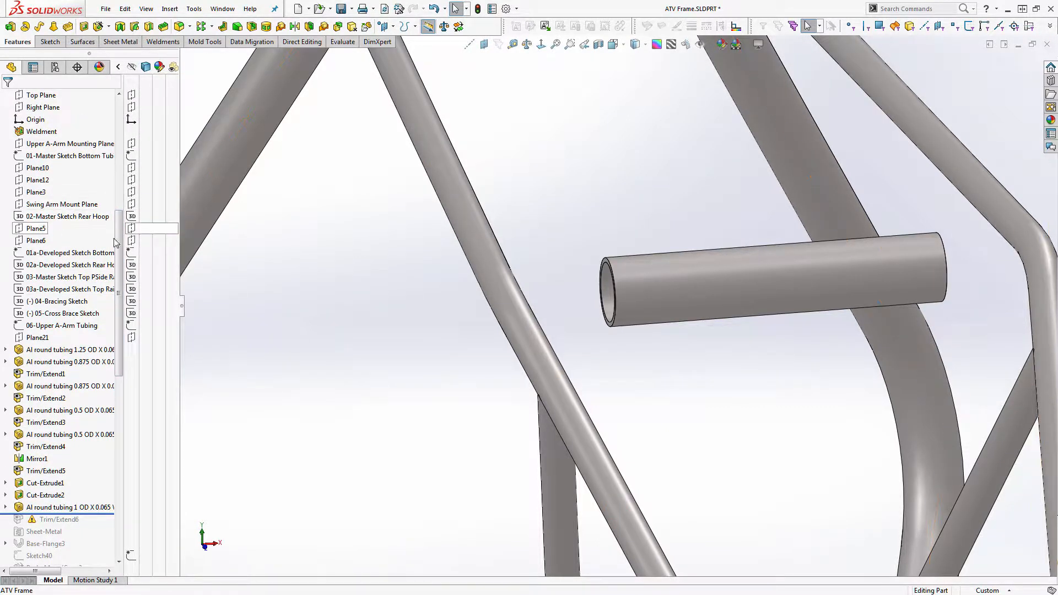
click(54, 313)
click(57, 296)
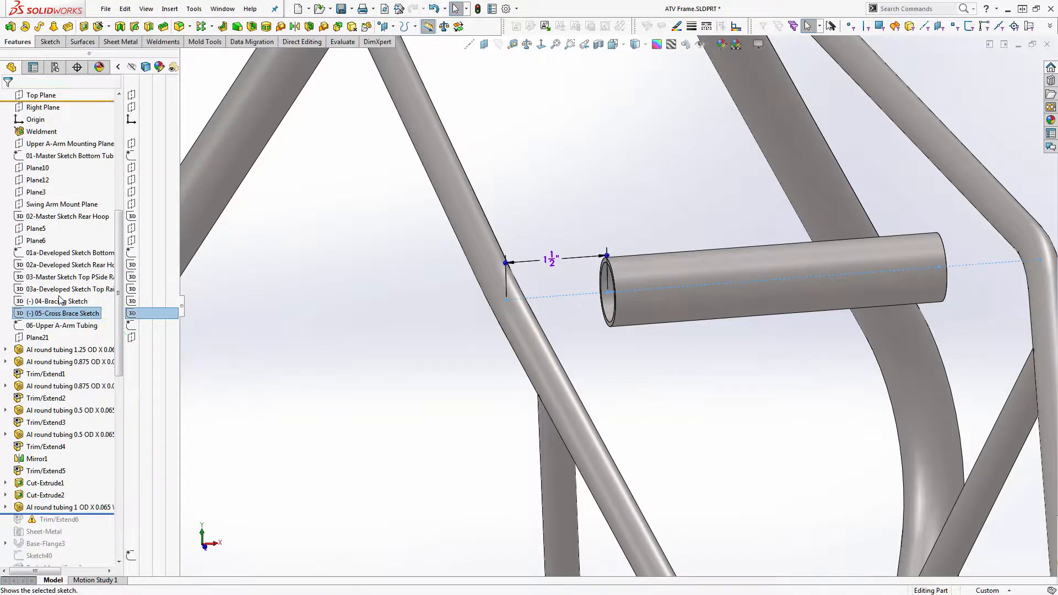
Create a reference plane parallel to the Right Plane through the cross-brace sketch's outer endpoint on the side rail.
click(43, 107)
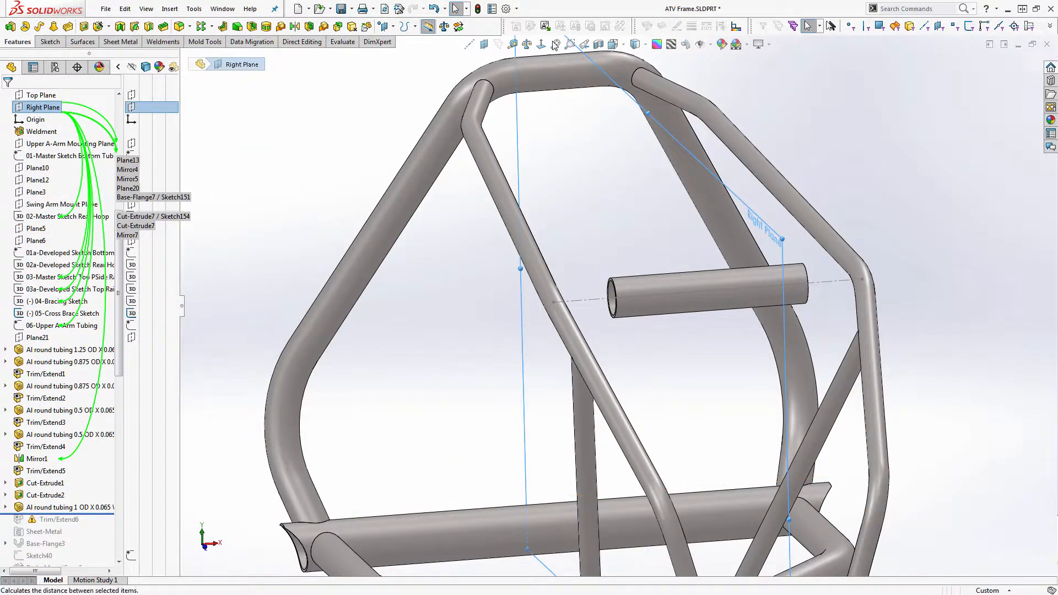
key(p)
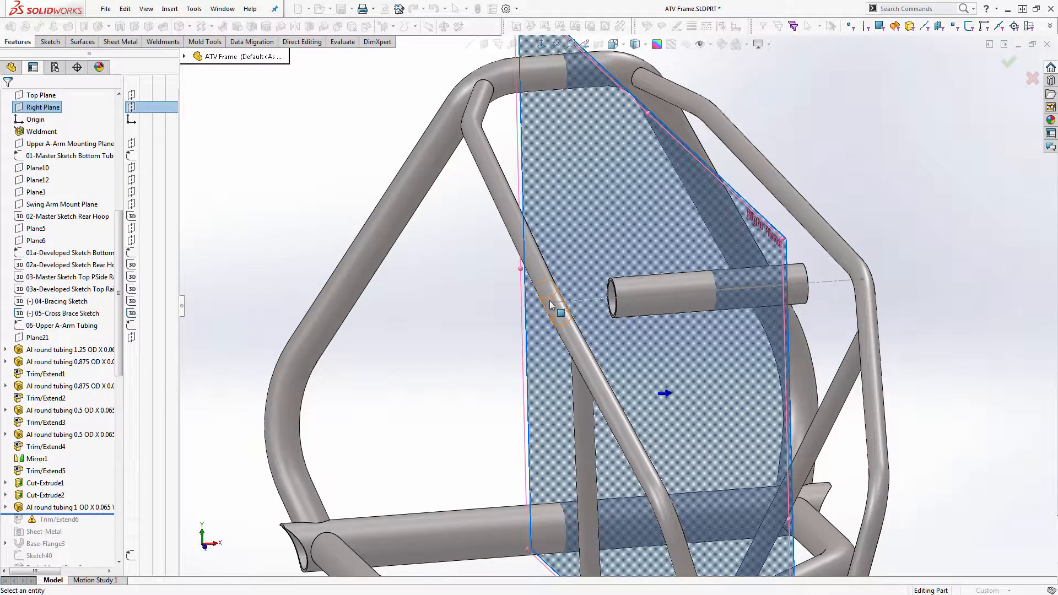
click(554, 302)
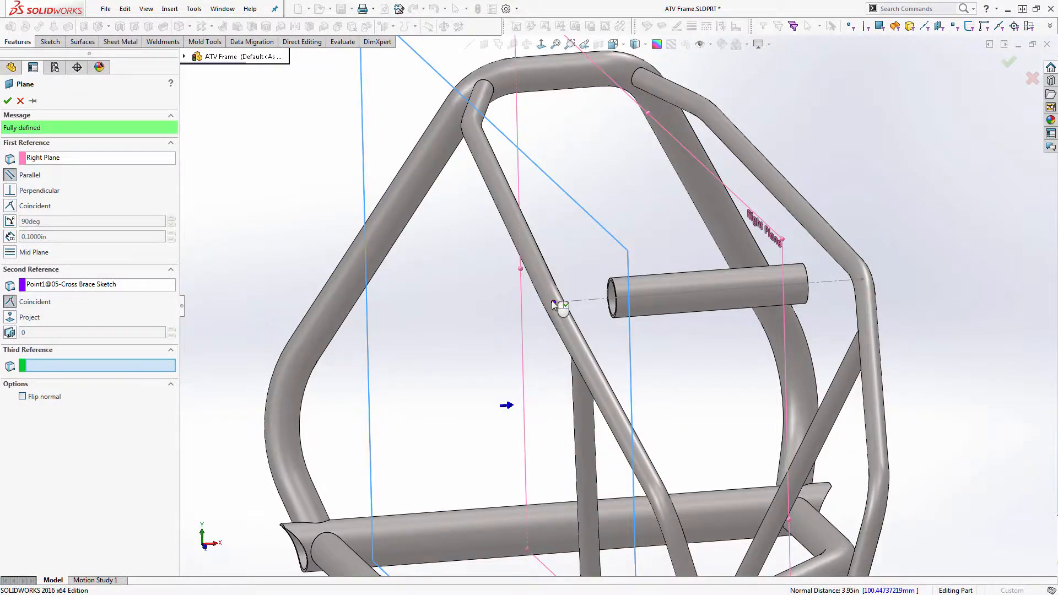
right_click(552, 302)
scroll(516, 310, down, 4)
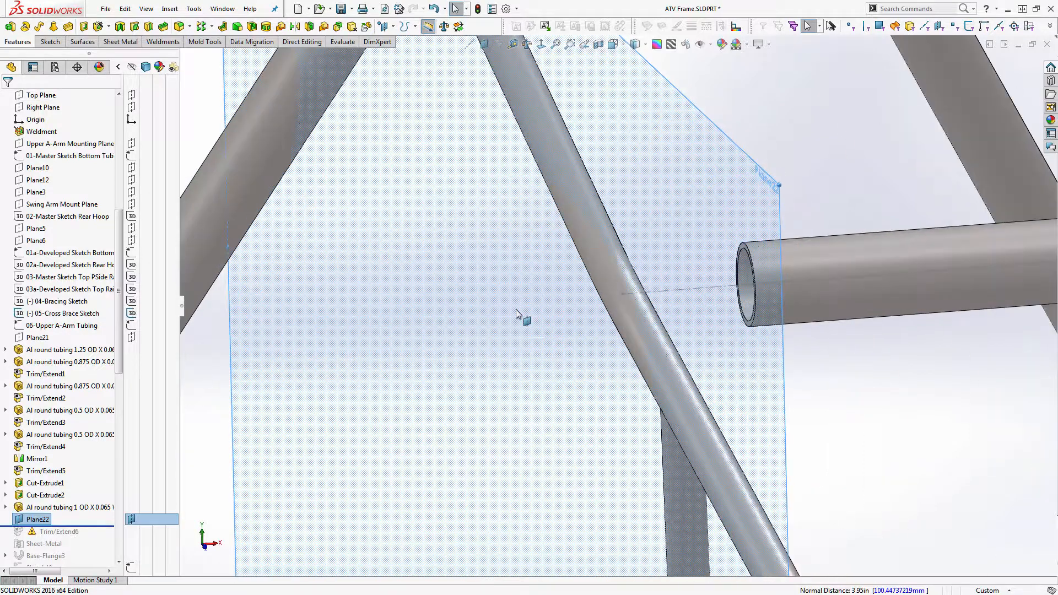
Start a sketch on the new plane and draw an ellipse centred on the cross-brace endpoint, with radii about 0.56 and 0.30 in.
middle_drag(516, 309, 606, 309)
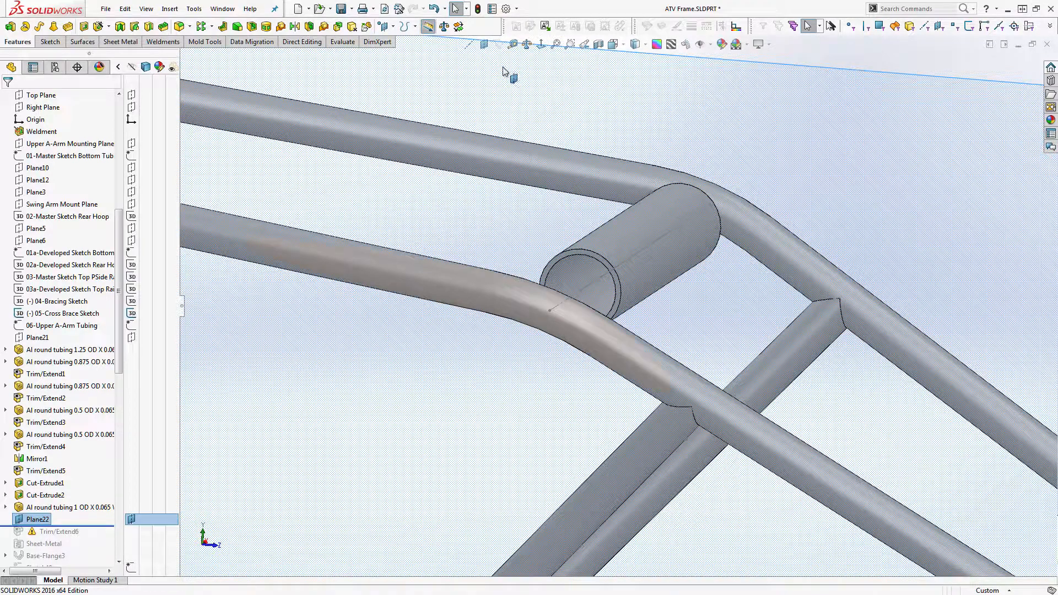
right_click(782, 116)
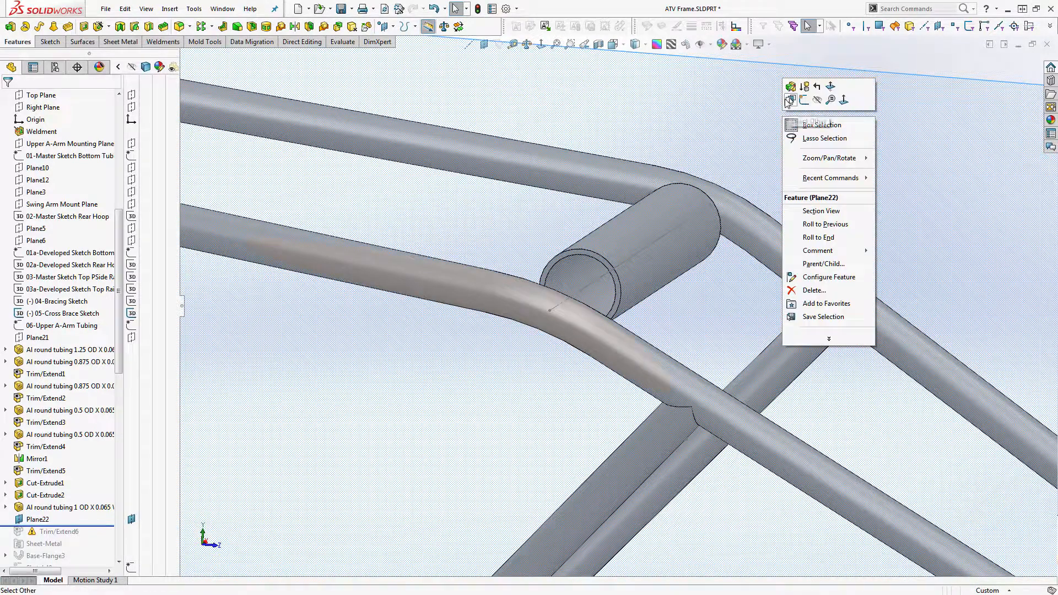
click(793, 94)
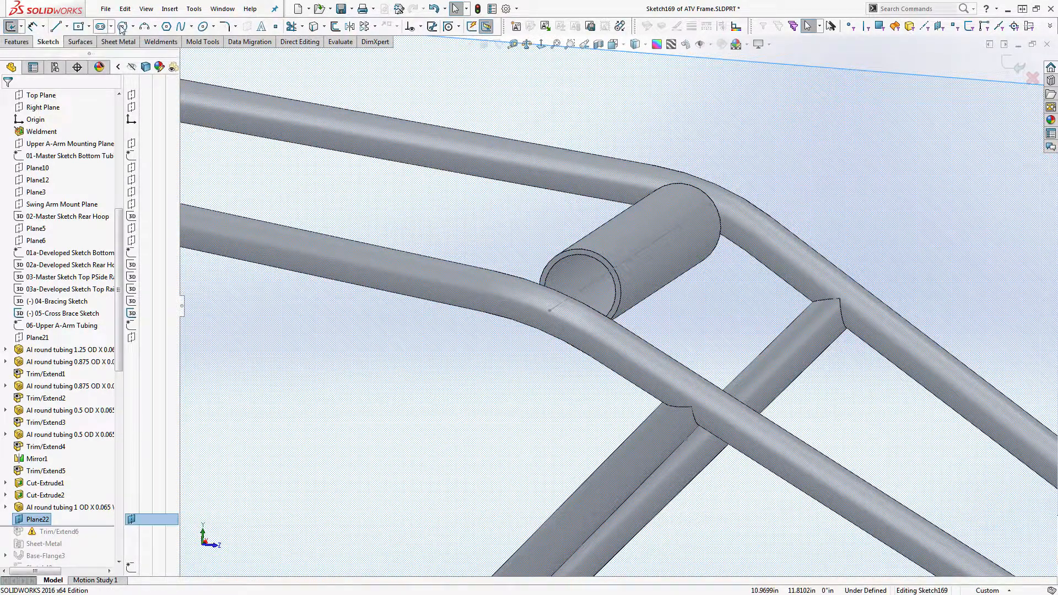
click(202, 26)
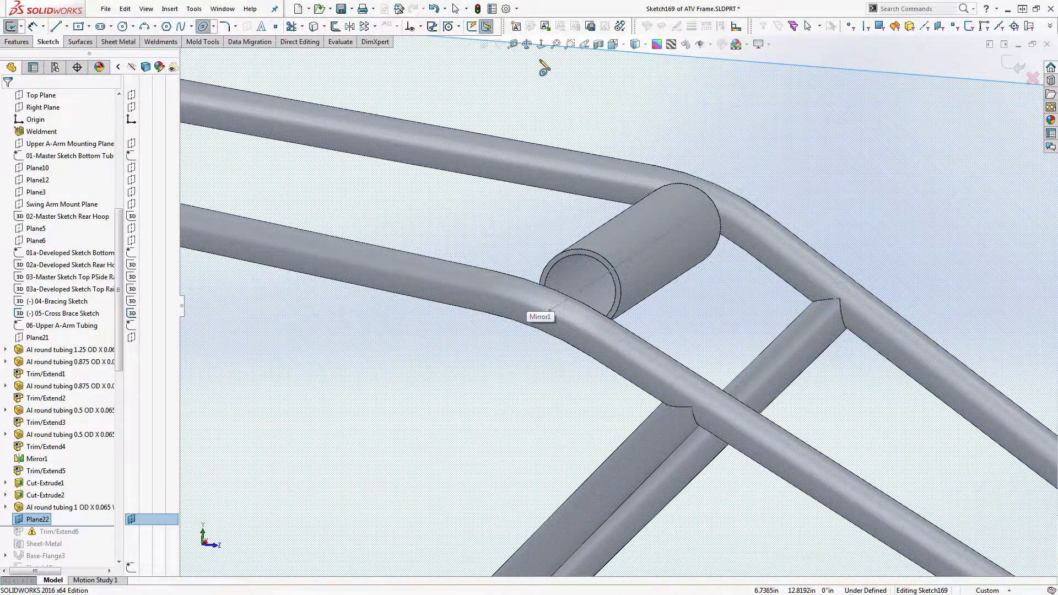
key(ctrl+8)
scroll(507, 227, down, 6)
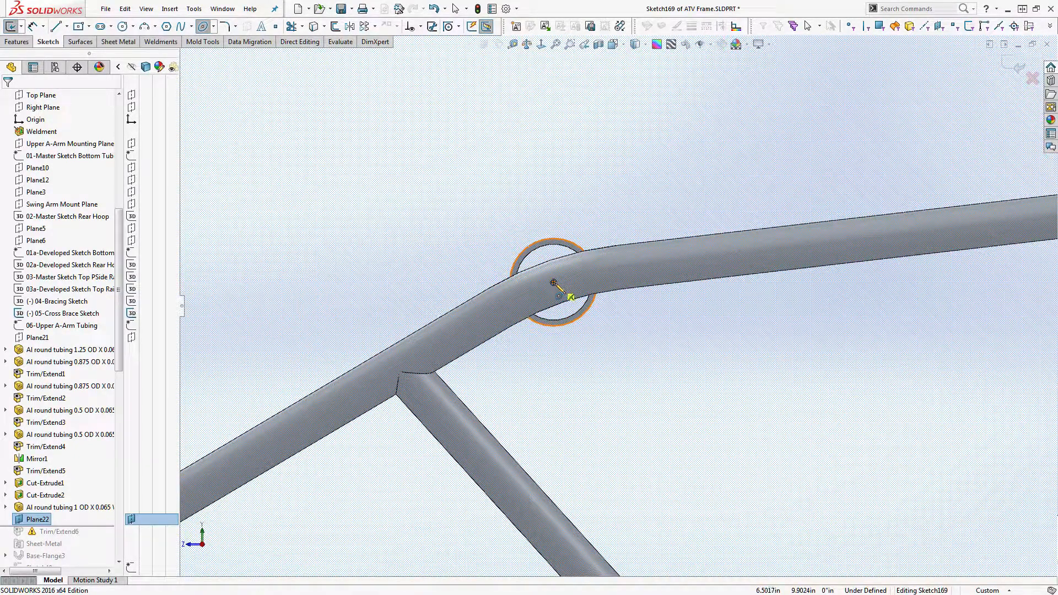
scroll(554, 283, up, 6)
mouse_move(524, 272)
middle_down()
mouse_move(626, 292)
mouse_move(699, 290)
mouse_move(633, 288)
middle_up()
scroll(374, 287, down, 3)
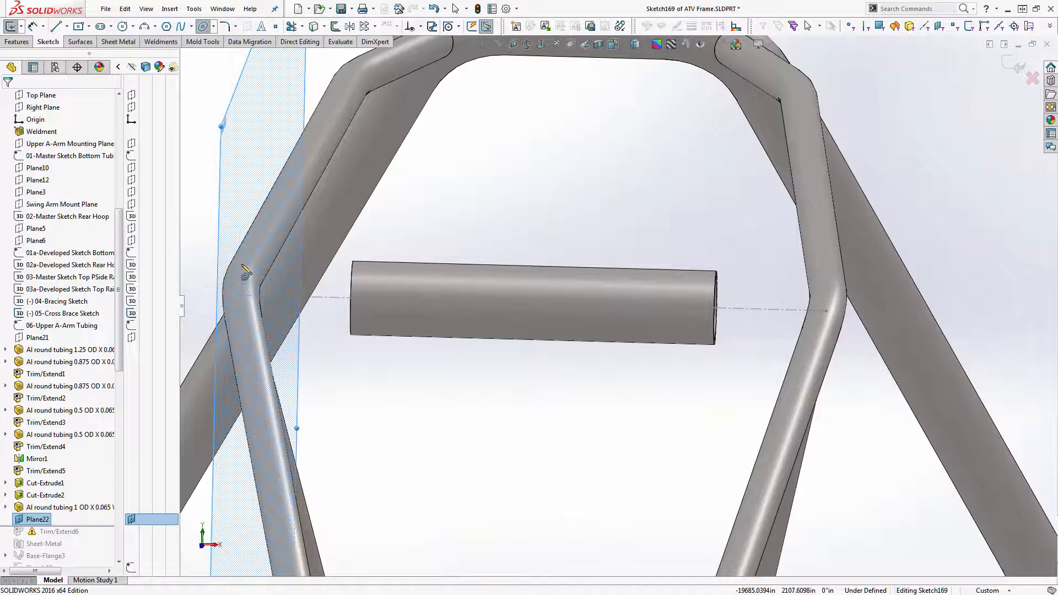
middle_drag(247, 272, 159, 303)
scroll(307, 299, down, 3)
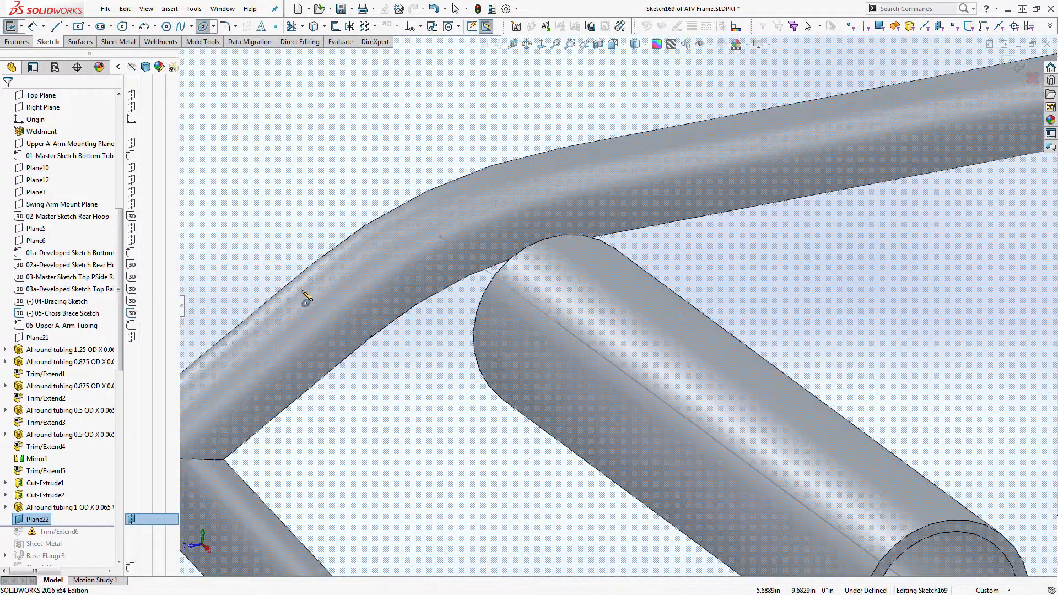
click(441, 236)
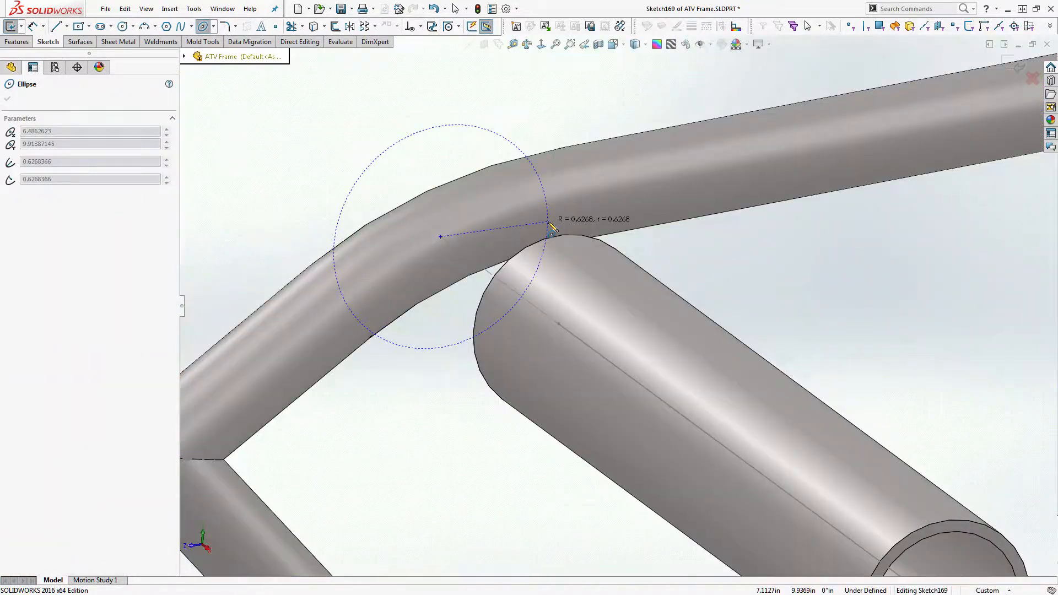
click(538, 224)
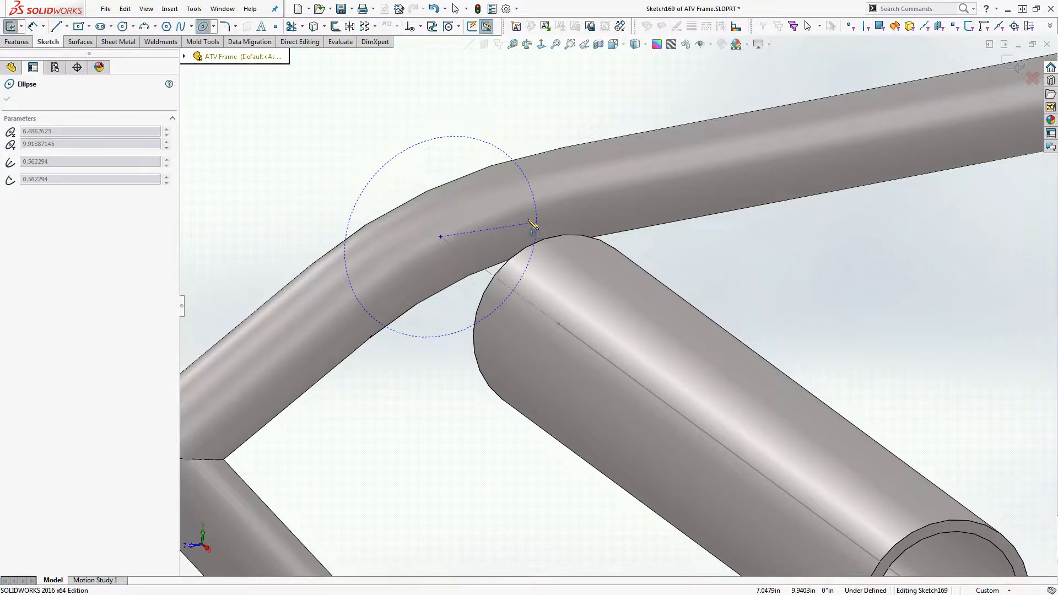
click(468, 190)
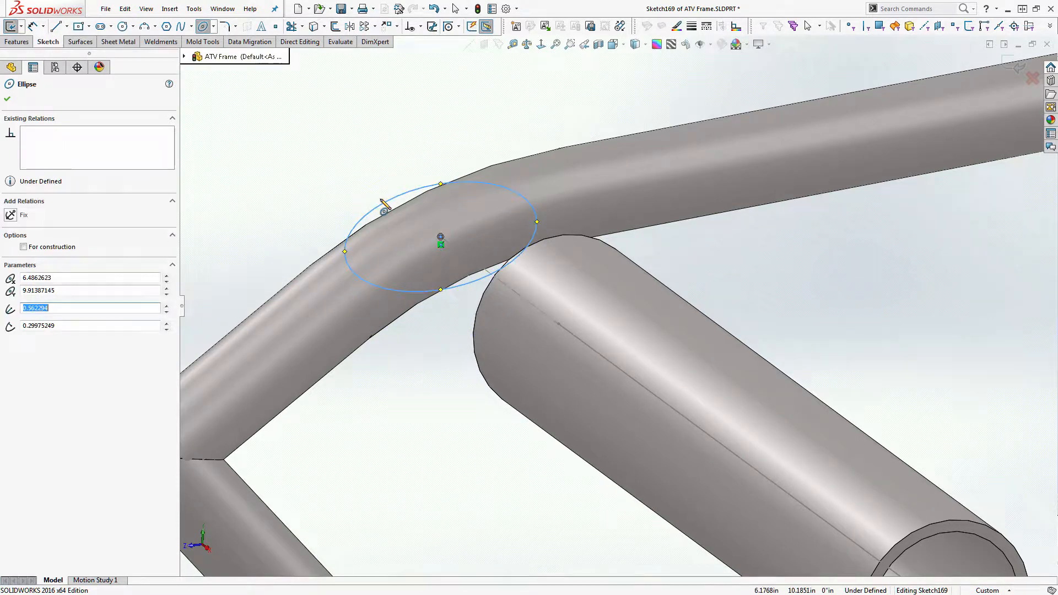
click(67, 27)
click(61, 52)
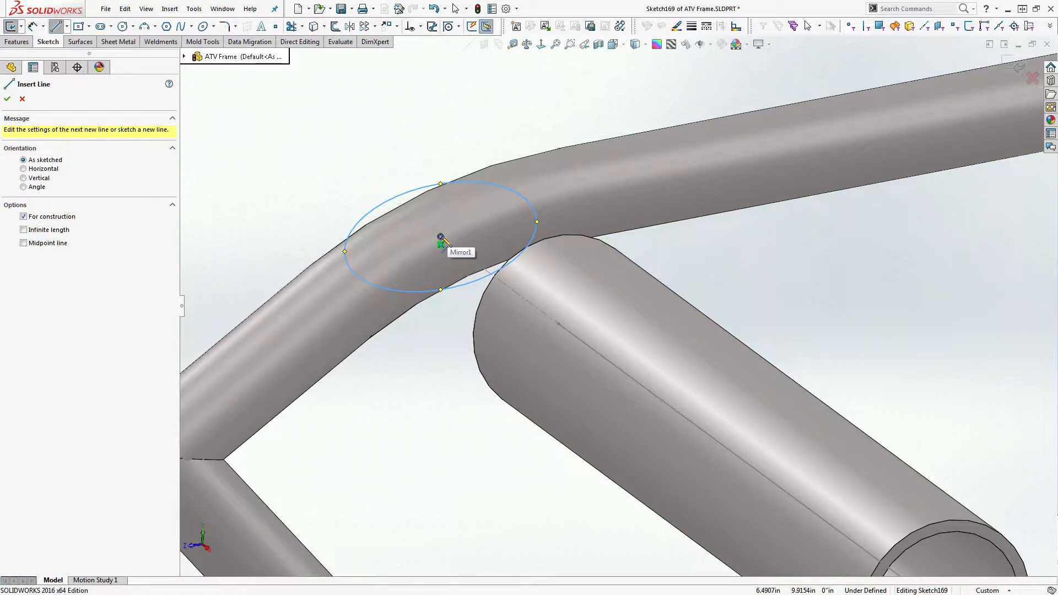
key(Escape)
Align the ellipse's major-axis point horizontally and its minor-axis point vertically with the centre, and exit the sketch.
click(441, 237)
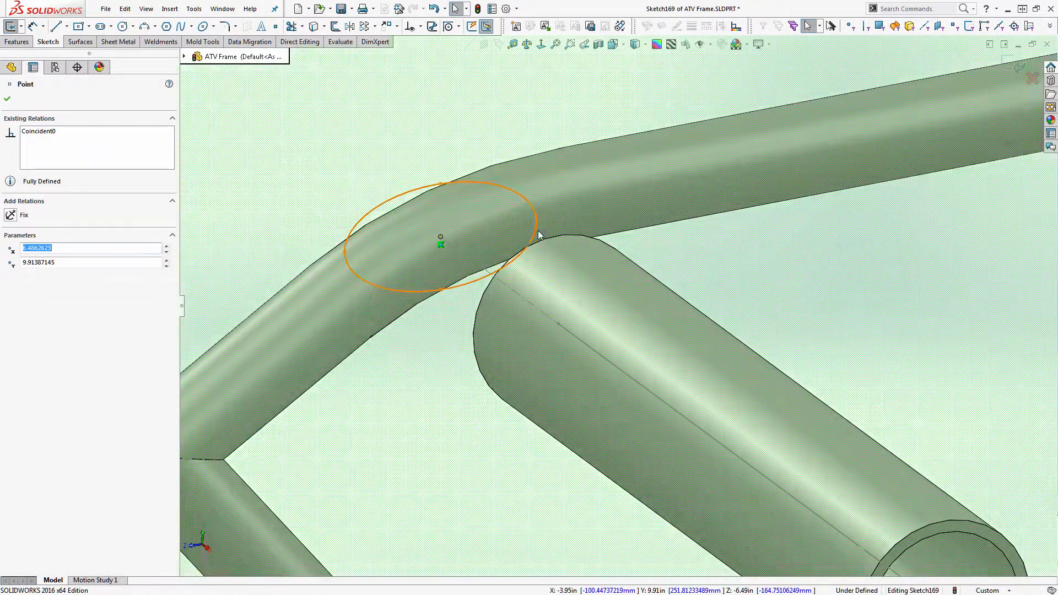
ctrl+click(537, 222)
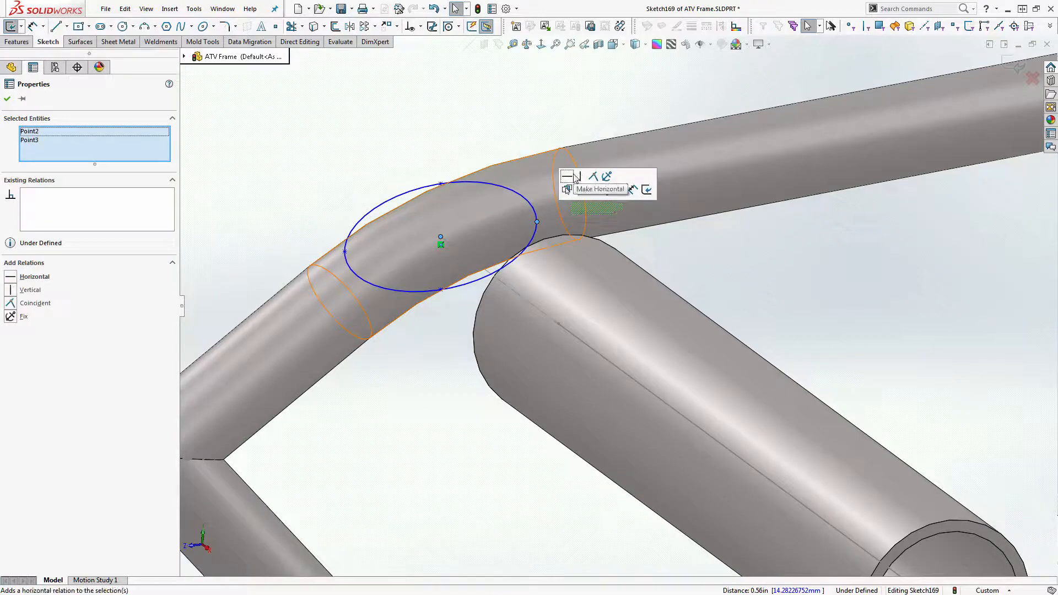
click(567, 176)
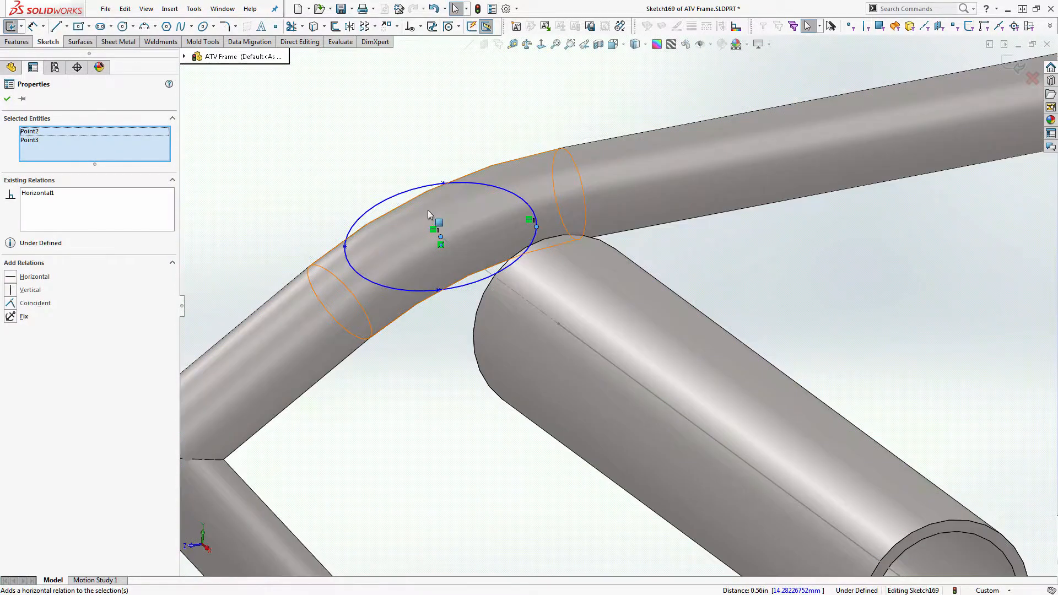
click(441, 237)
ctrl+click(444, 183)
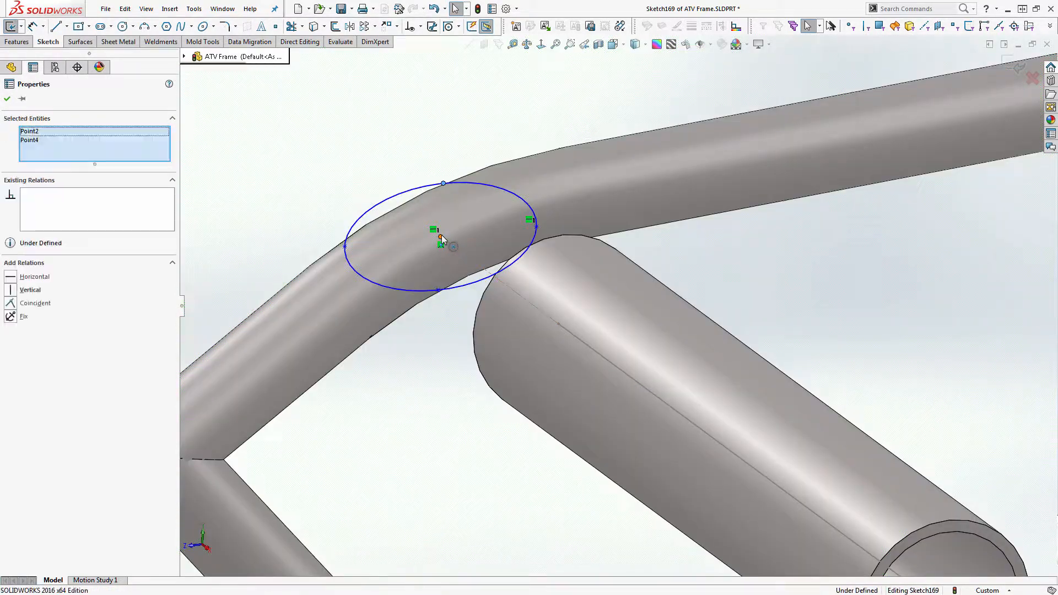
click(485, 189)
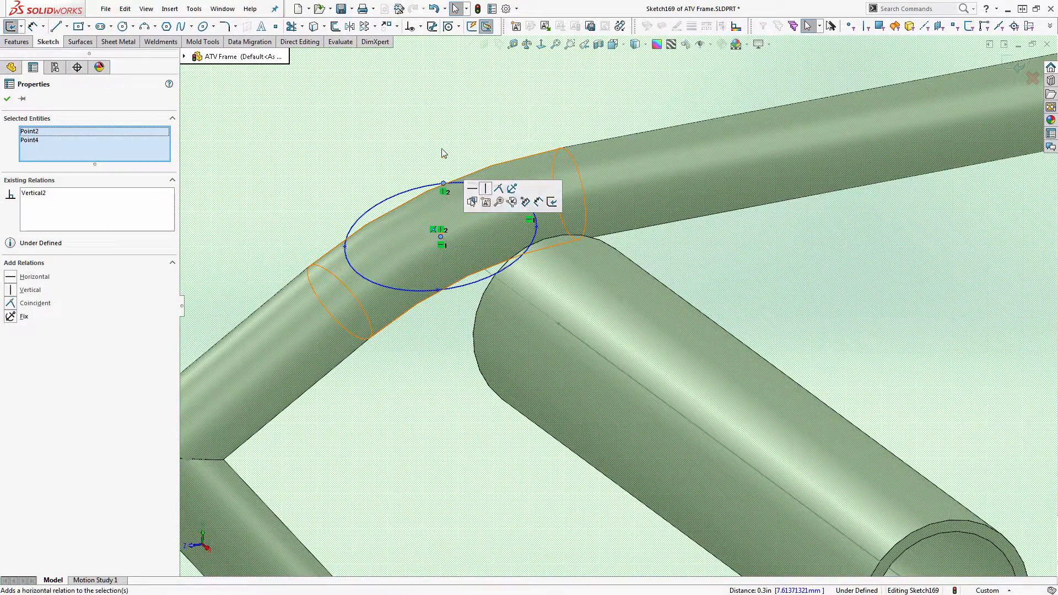
click(435, 144)
scroll(406, 179, up, 3)
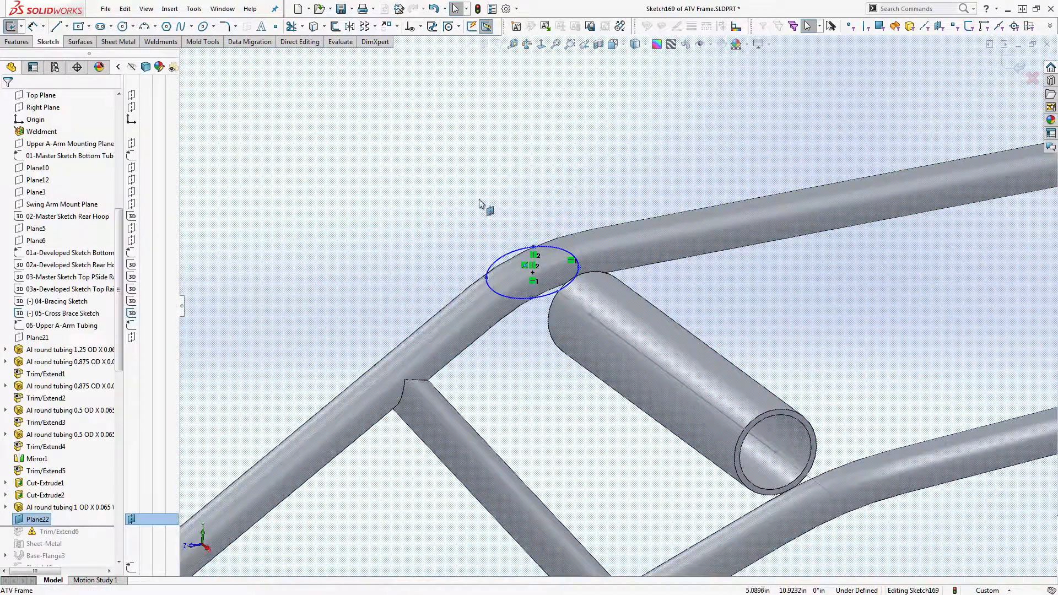
click(1018, 67)
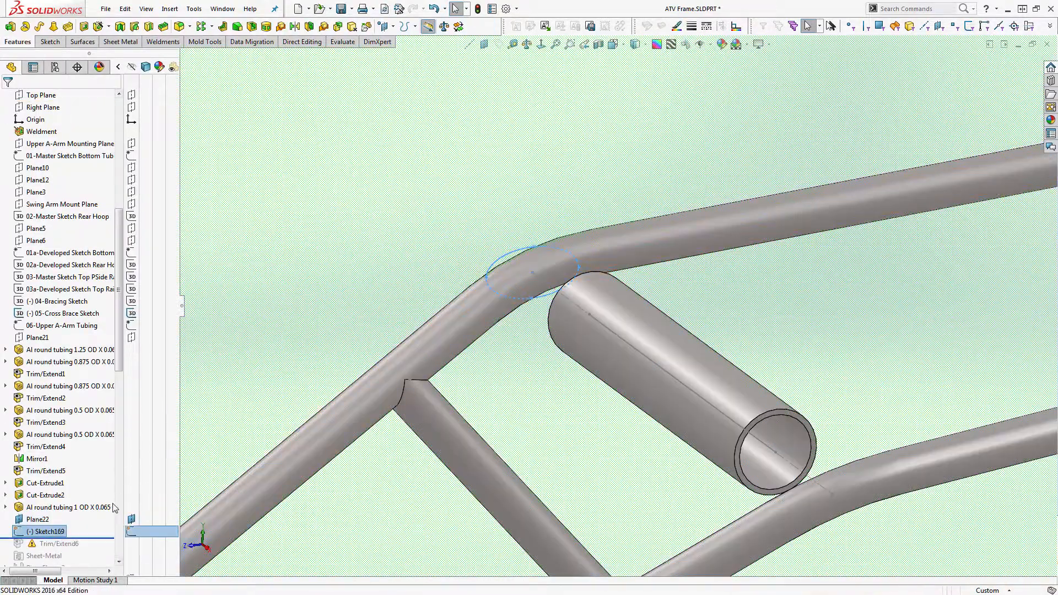
Edit the ellipse sketch's reference plane and flip its normal direction.
click(24, 522)
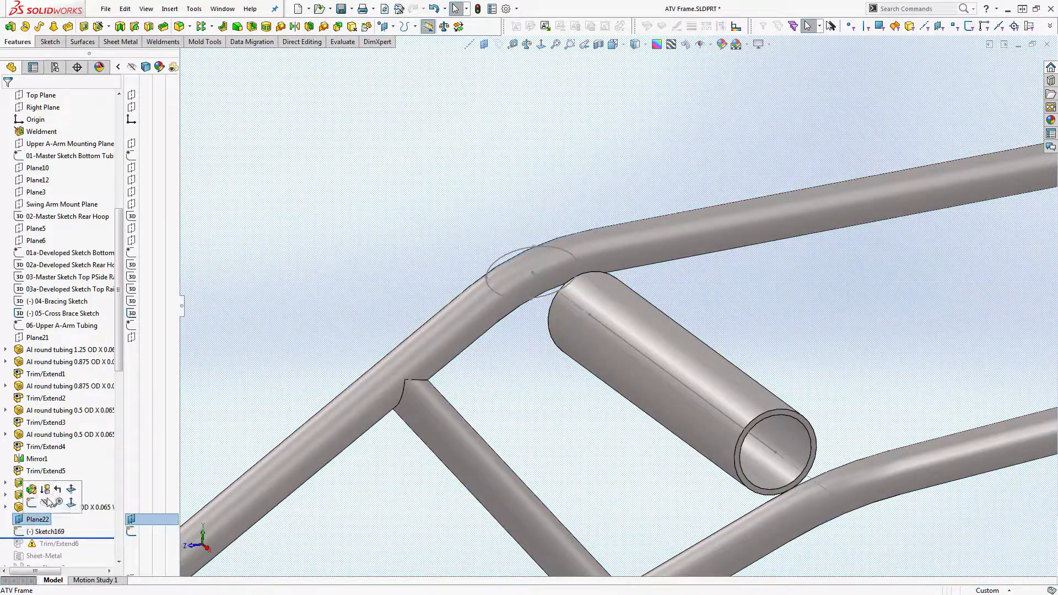
click(28, 491)
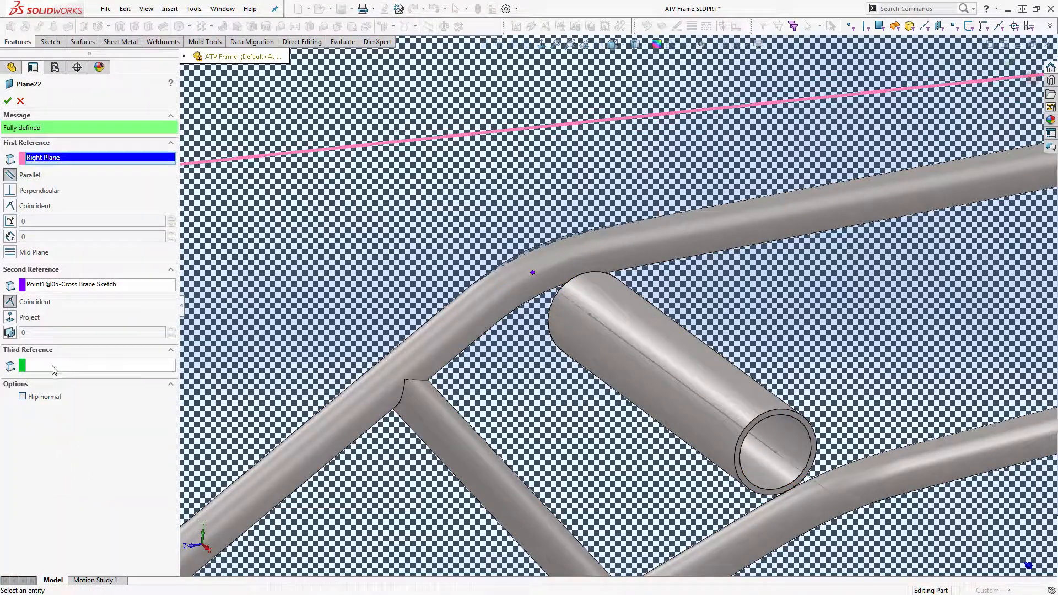
click(25, 387)
click(160, 386)
click(22, 397)
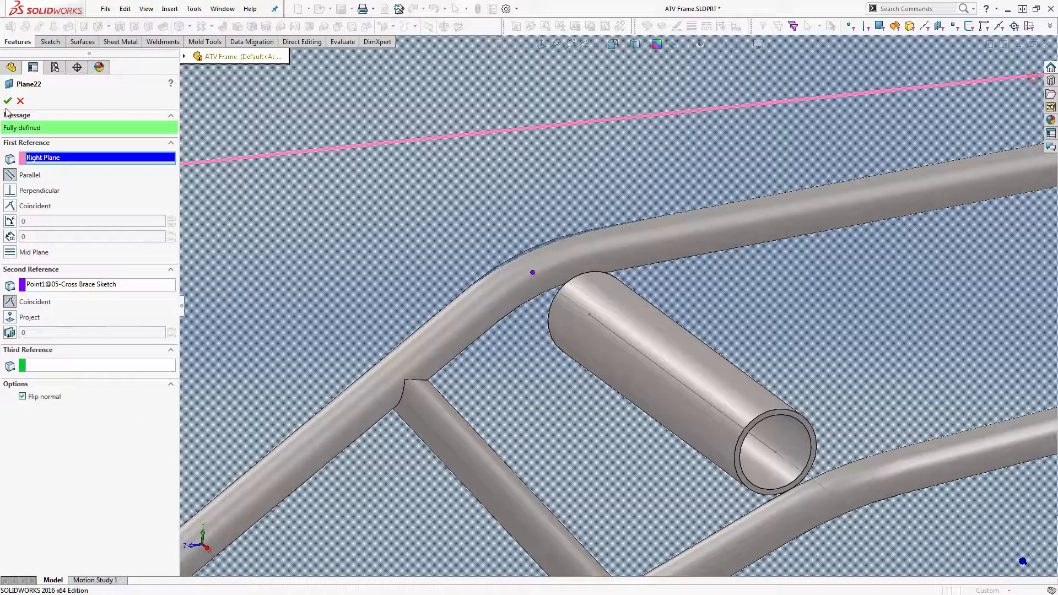
click(8, 100)
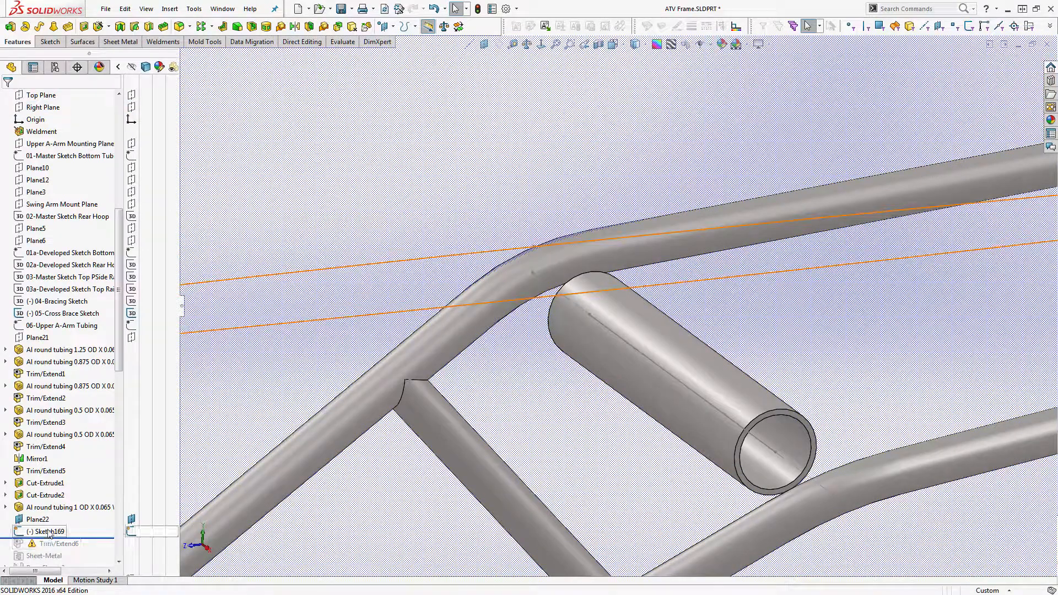
Open the ellipse sketch for editing and pull its major-axis point in to shorten the ellipse around the cross-brace endpoint.
click(50, 532)
click(66, 515)
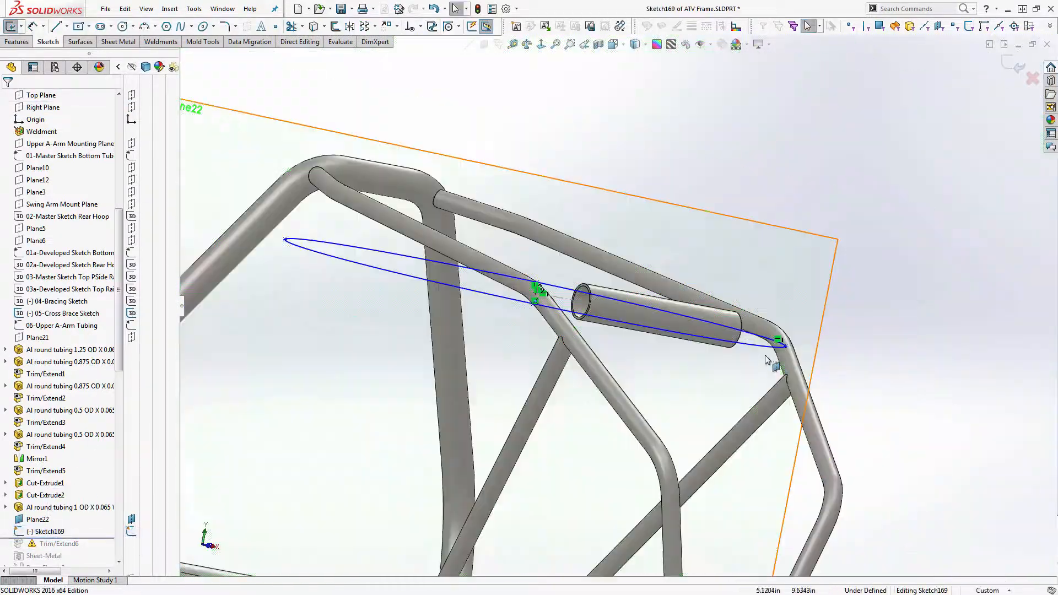
drag(785, 346, 561, 307)
scroll(527, 307, down, 4)
mouse_move(529, 307)
middle_down()
mouse_move(608, 335)
mouse_move(593, 350)
mouse_move(609, 392)
mouse_move(612, 315)
mouse_move(597, 318)
middle_up()
scroll(587, 293, down, 3)
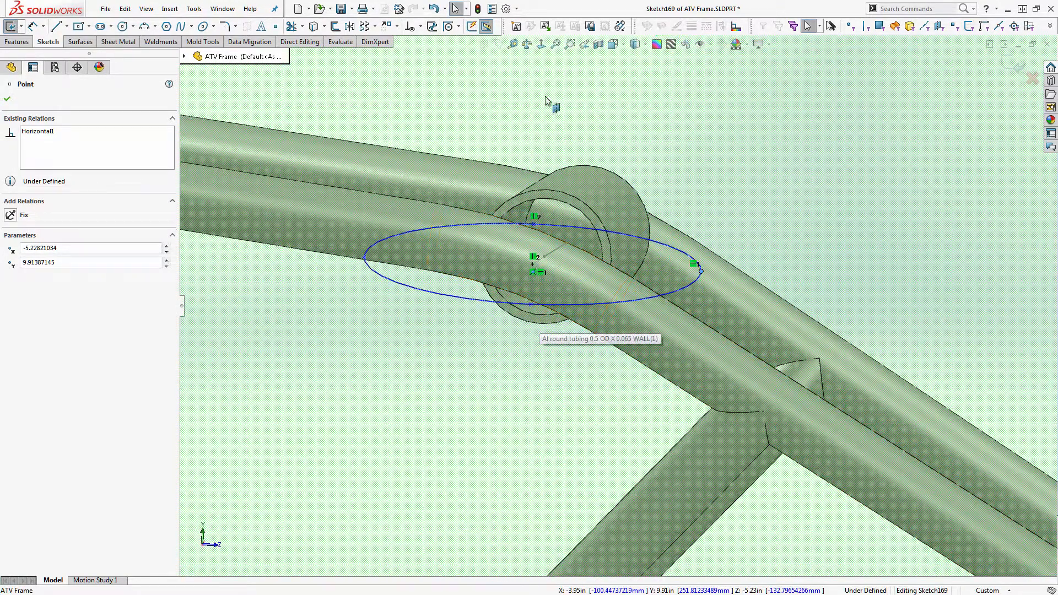
key(Escape)
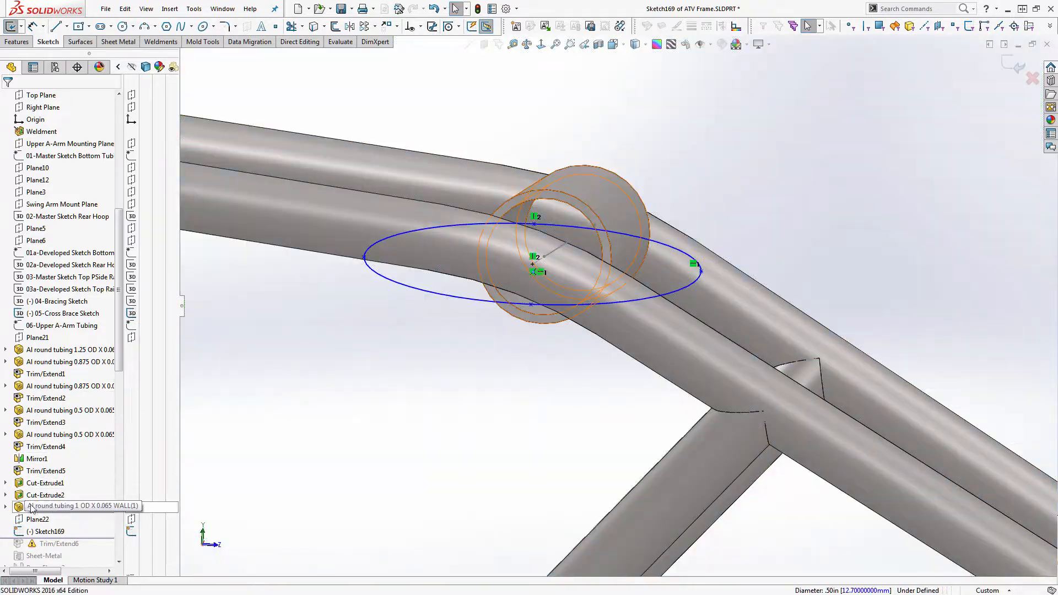
View the ellipse's reference plane square-on and show the 03-Master Sketch Top PSide Rail sketch running through the rail tube.
click(38, 519)
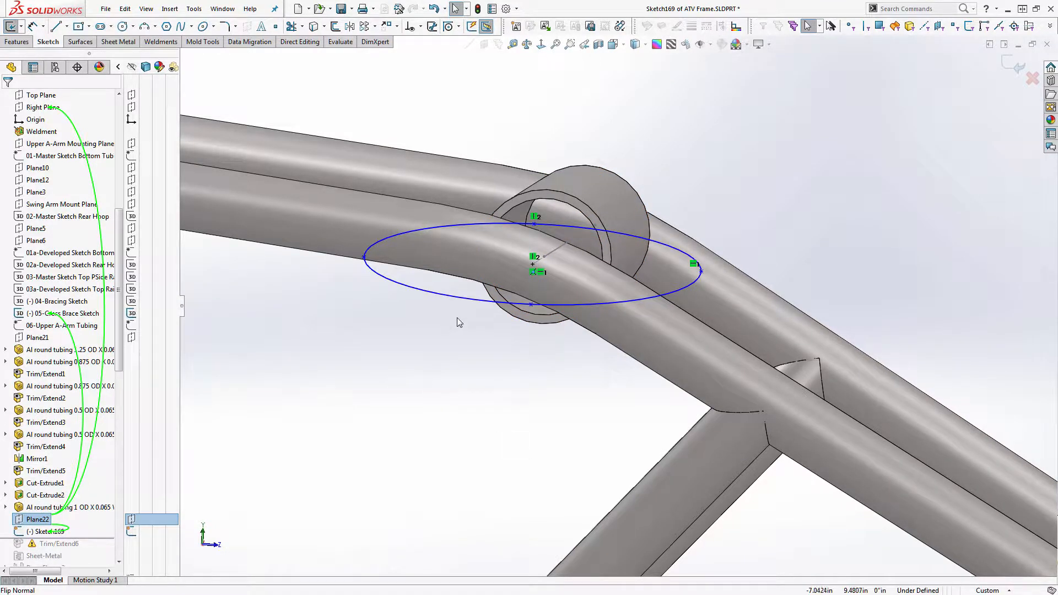
scroll(457, 318, up, 3)
click(542, 44)
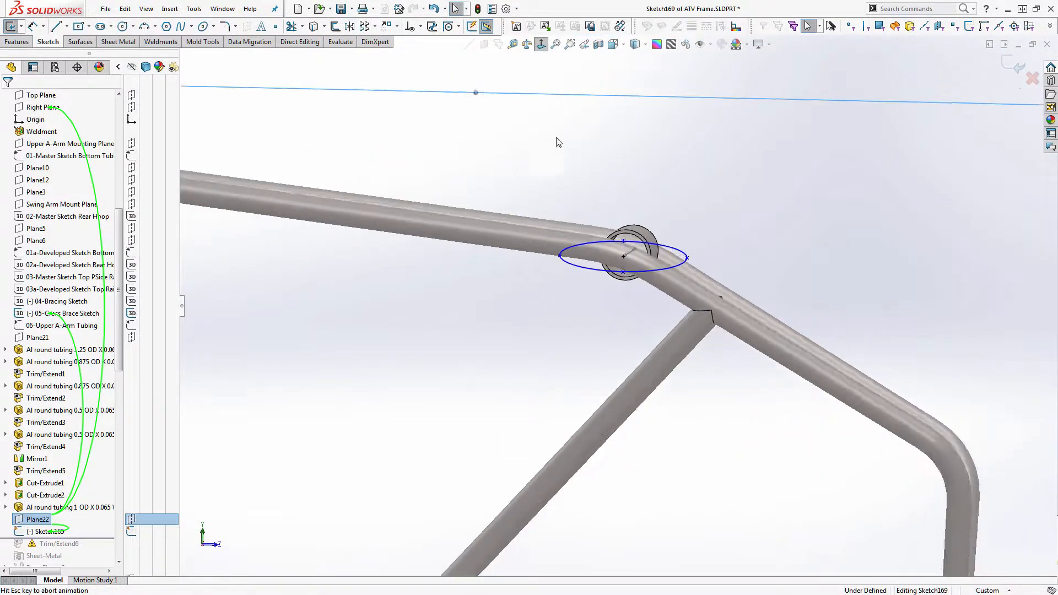
scroll(570, 240, down, 5)
click(404, 152)
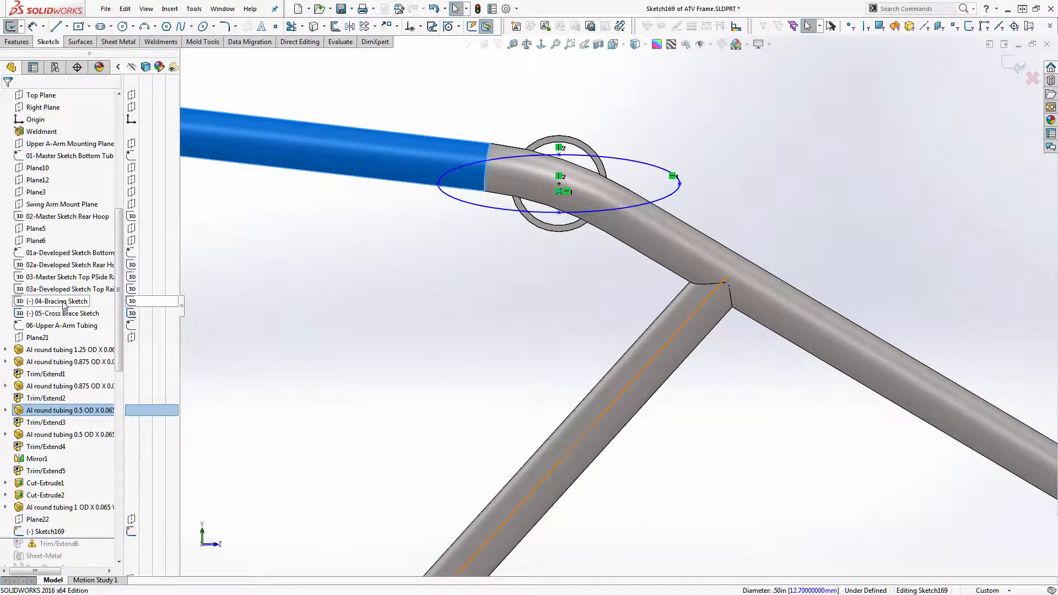
mouse_move(62, 284)
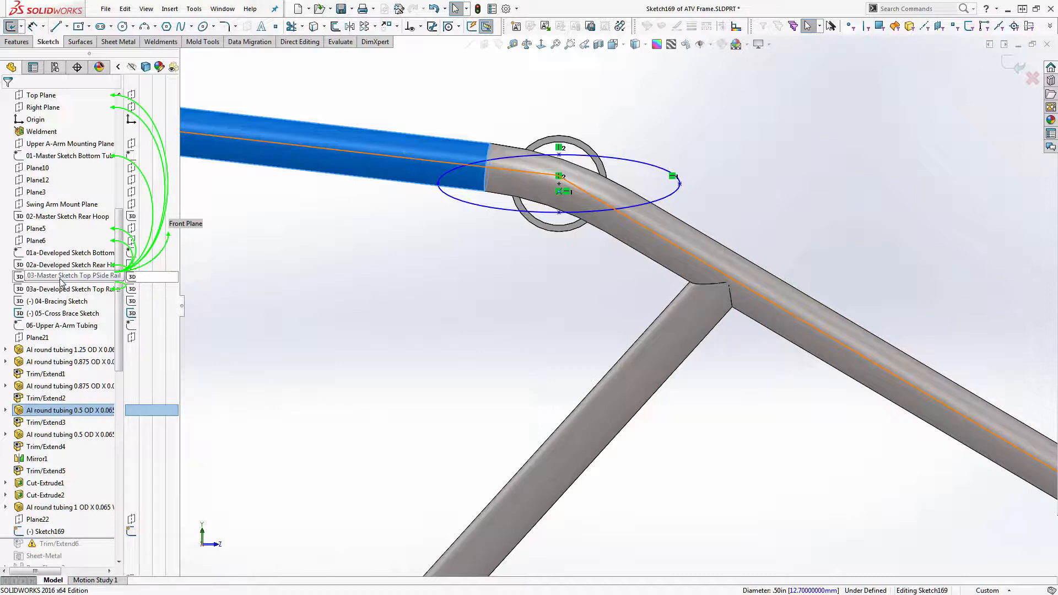
click(61, 280)
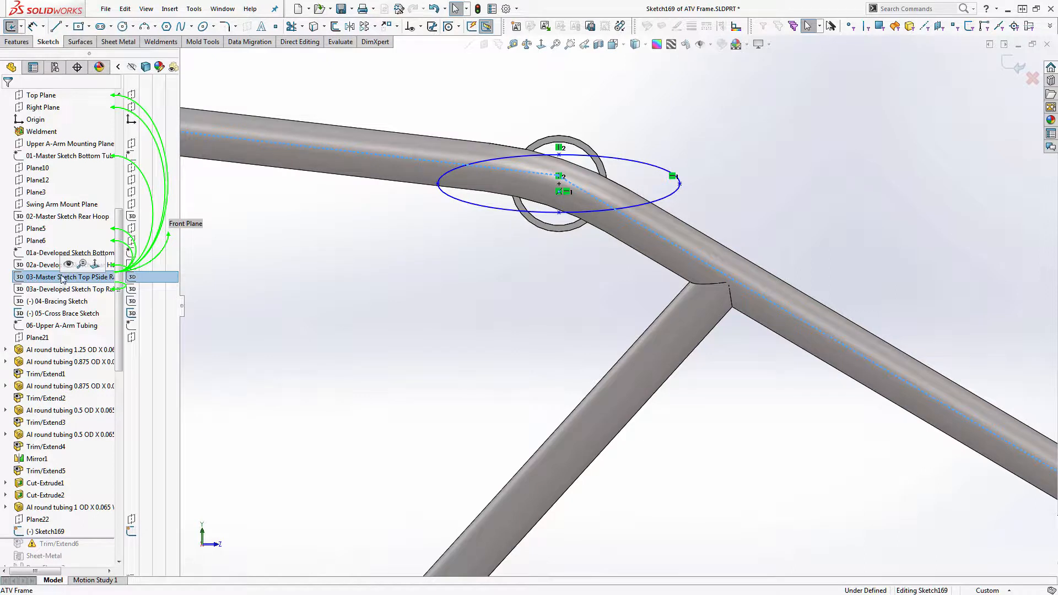
click(67, 265)
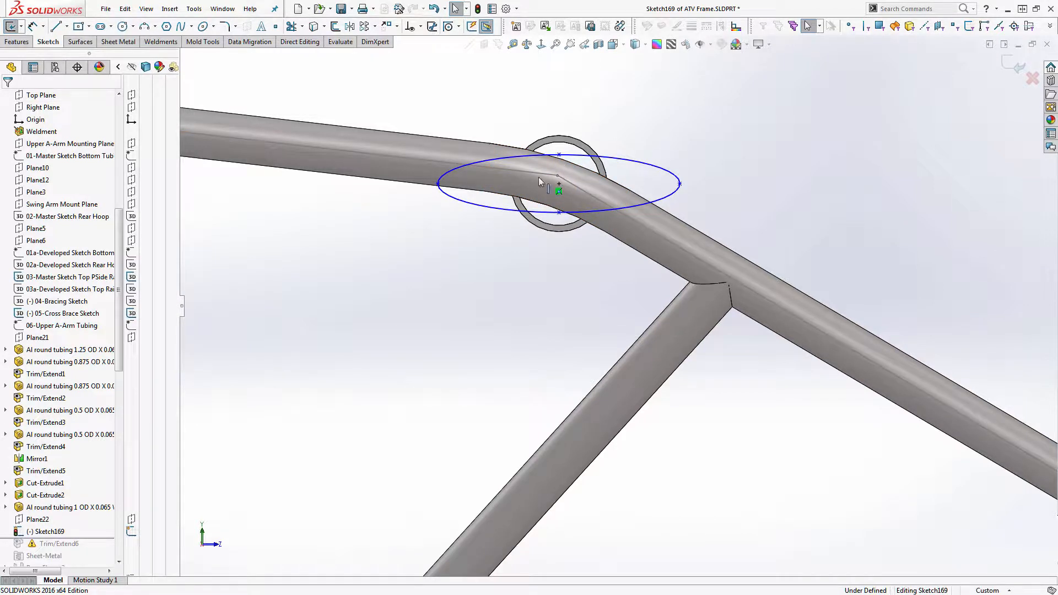
Try to attach the ellipse's major-axis endpoints to the rail sketch lines and its minor-axis point to the tube edge, then delete coincident relations.
drag(437, 184, 437, 162)
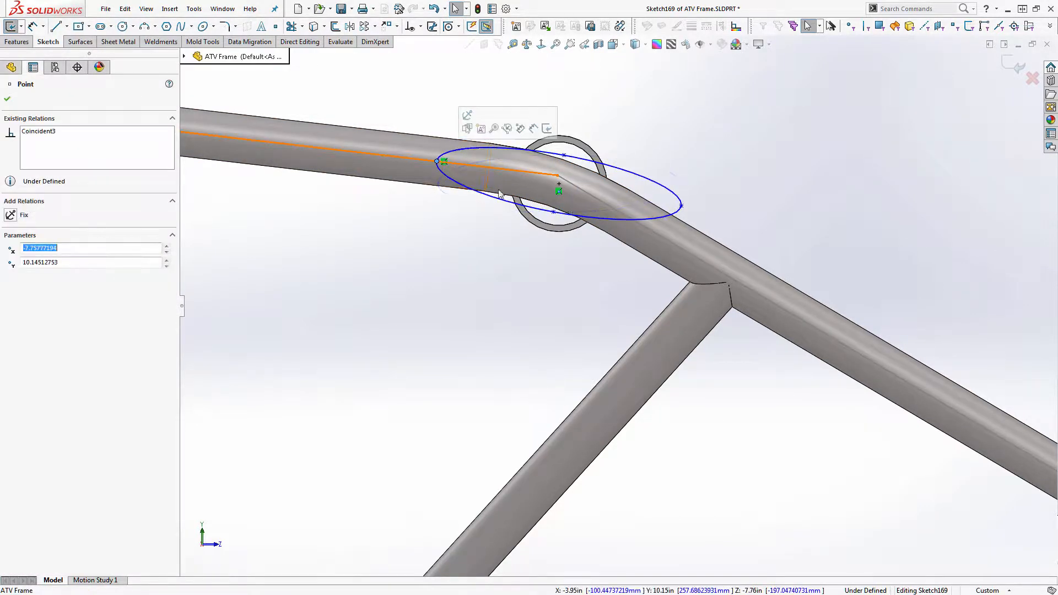
mouse_move(682, 205)
mouse_down()
mouse_move(628, 218)
mouse_move(593, 198)
mouse_up()
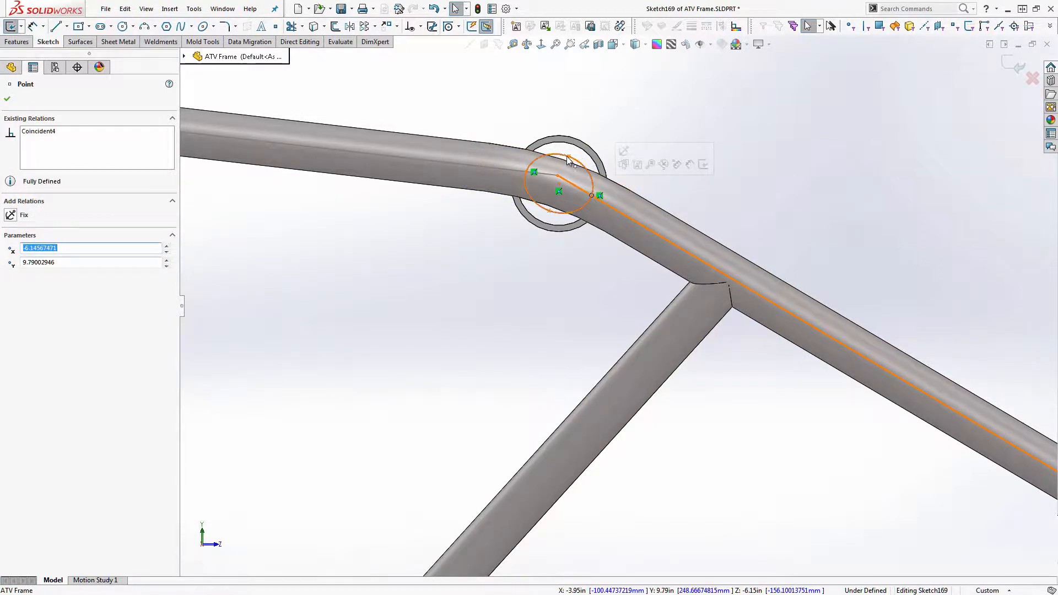
mouse_move(568, 156)
mouse_down()
mouse_move(603, 130)
mouse_move(576, 164)
mouse_up()
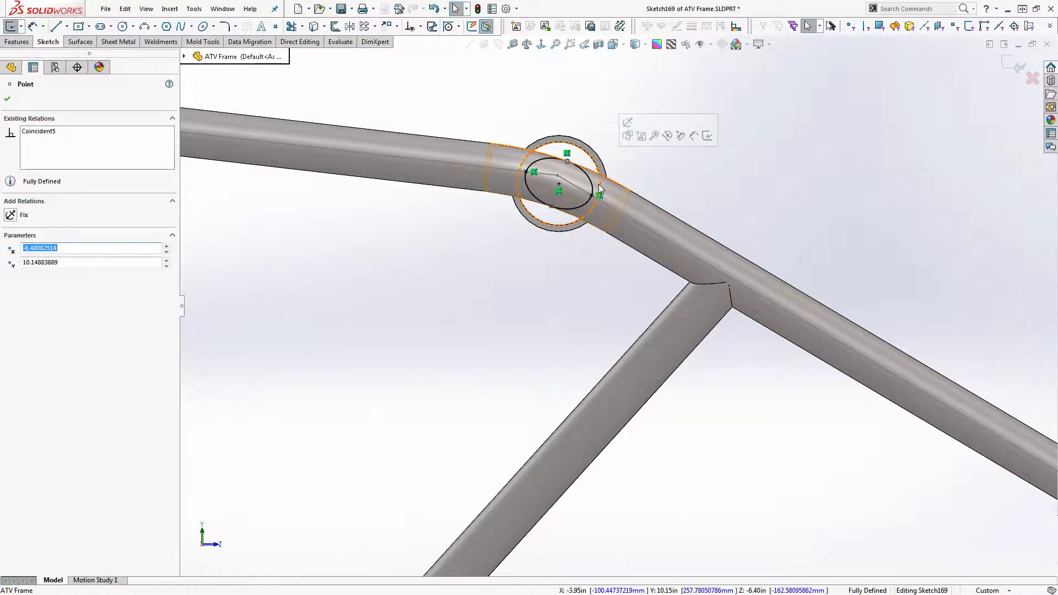
click(564, 154)
key(Delete)
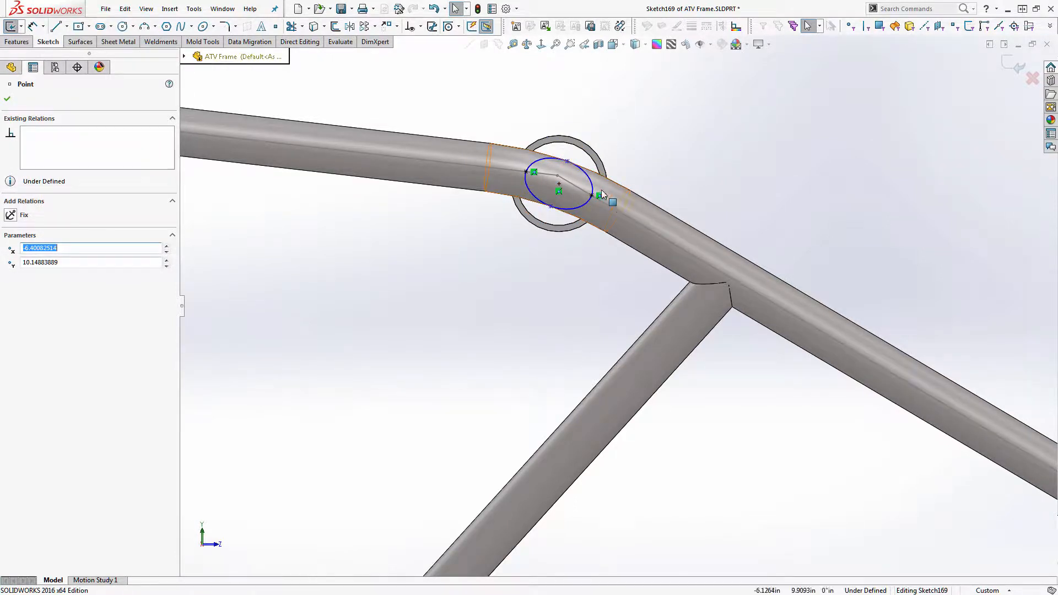
drag(600, 192, 599, 195)
key(Delete)
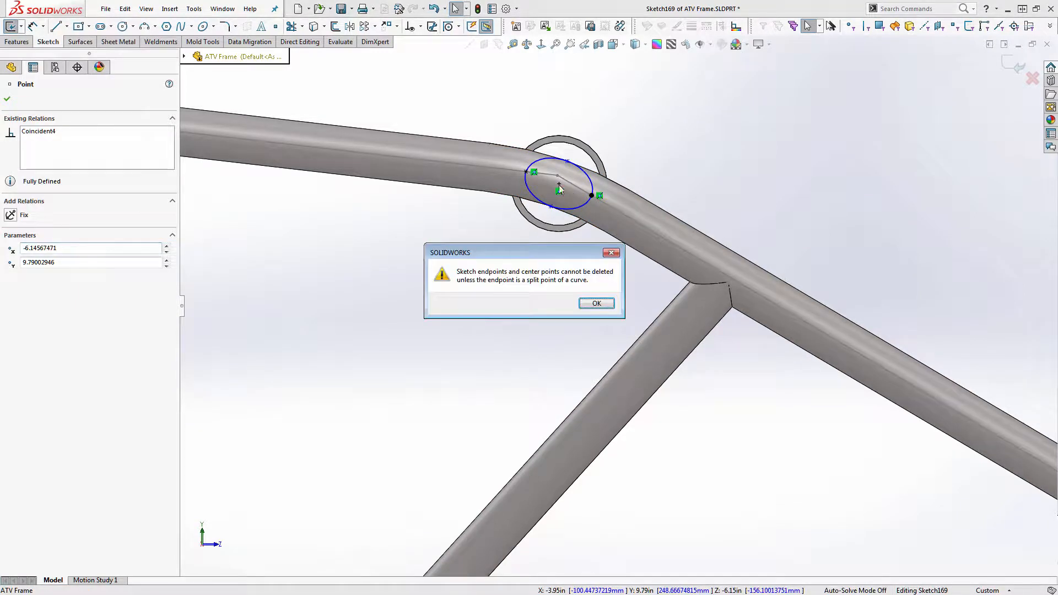
click(595, 306)
click(600, 196)
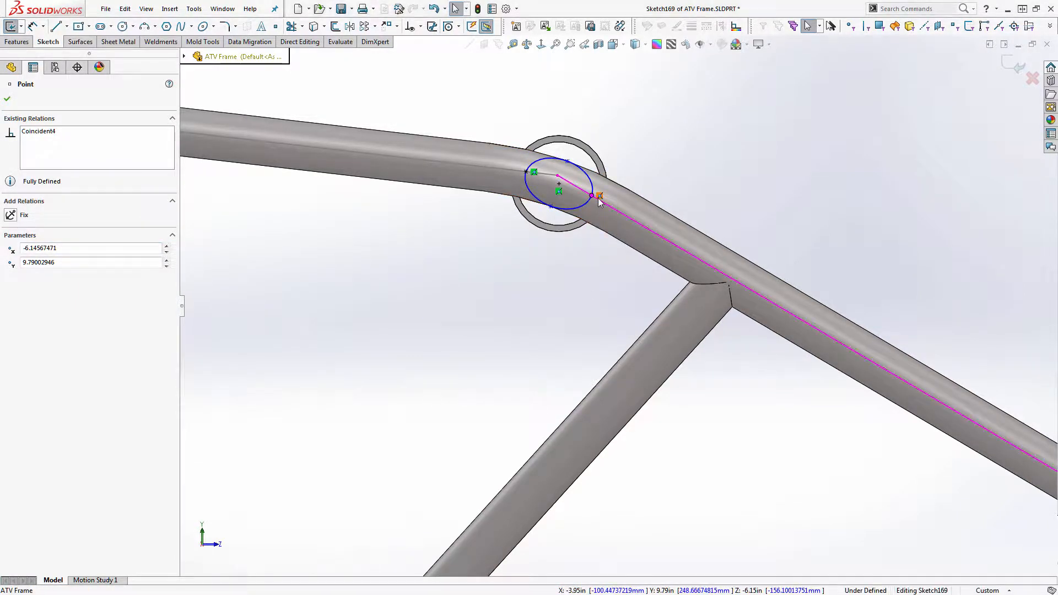
key(Delete)
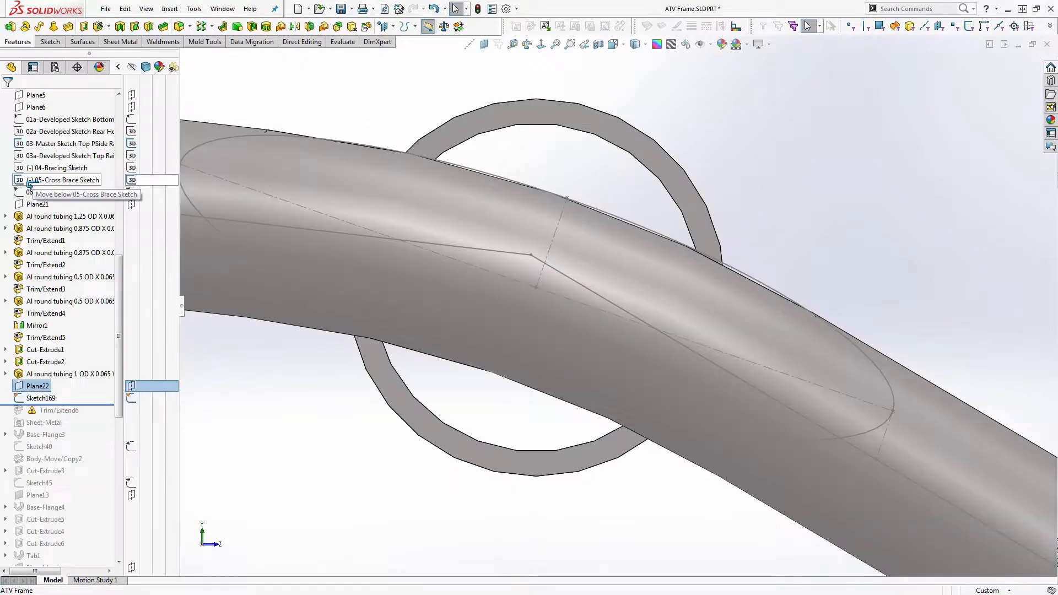
Reorder the ellipse sketch in the feature tree to directly after its reference plane, before 06-Upper A-Arm Tubing.
click(41, 401)
drag(43, 404, 46, 196)
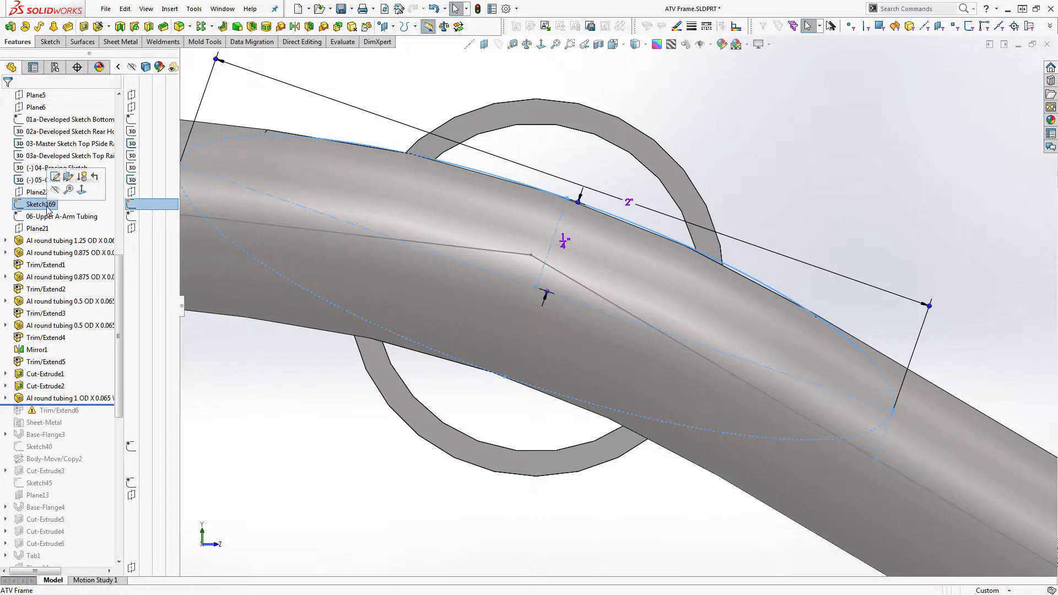
Edit the ellipse sketch, set its full major-axis dimension to the equation ="Half Major Axis"*2, and exit the sketch.
click(34, 204)
click(34, 204)
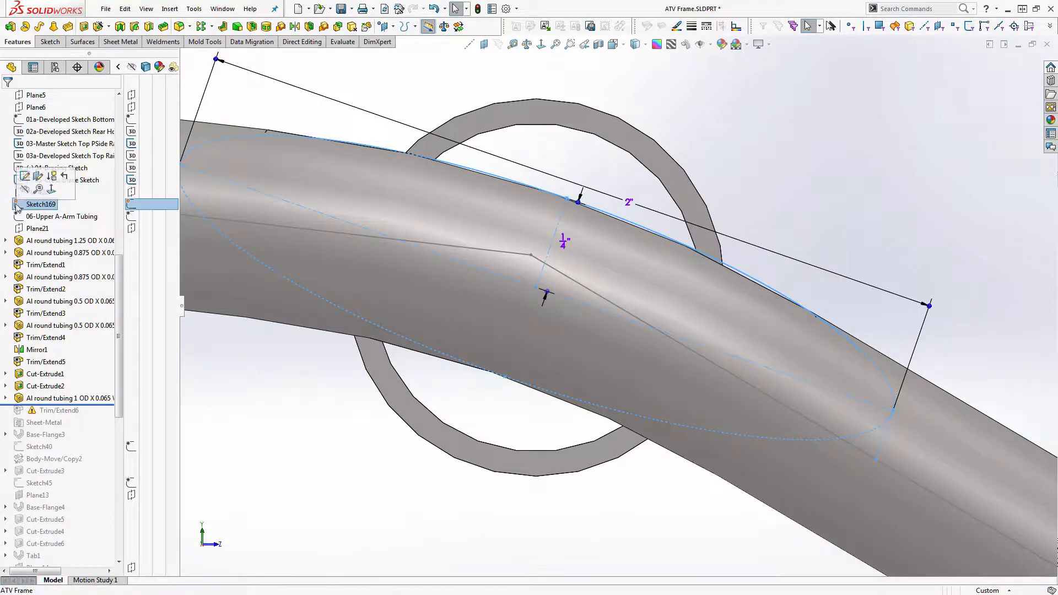
click(23, 176)
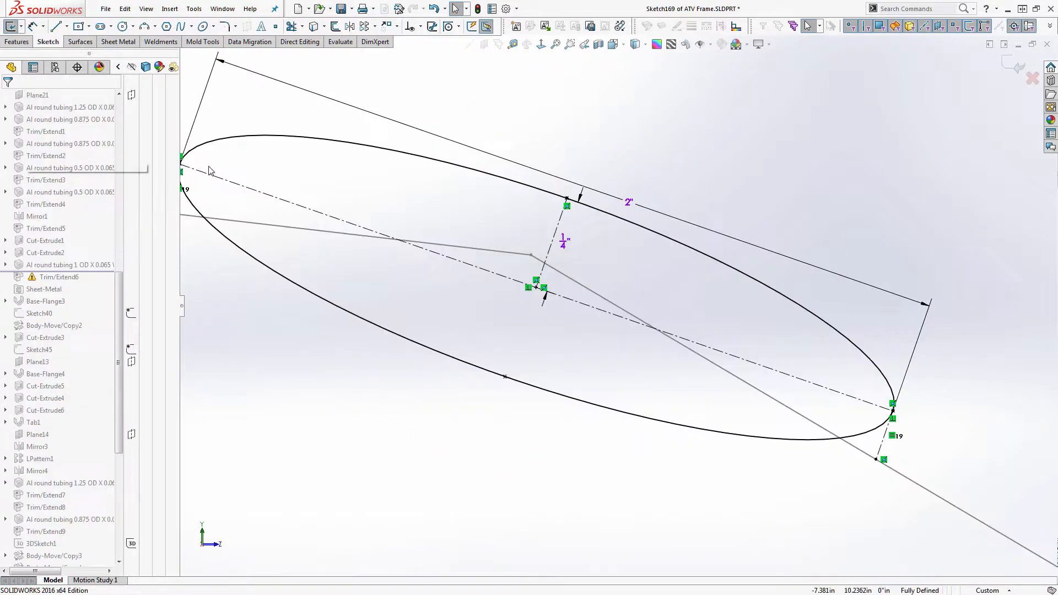
click(631, 203)
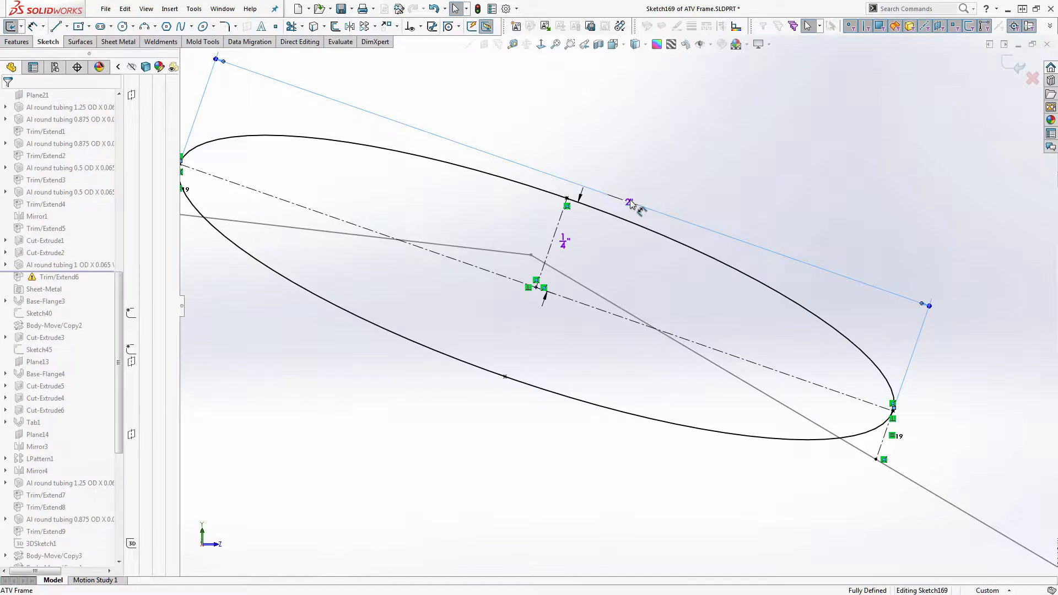
double_click(630, 202)
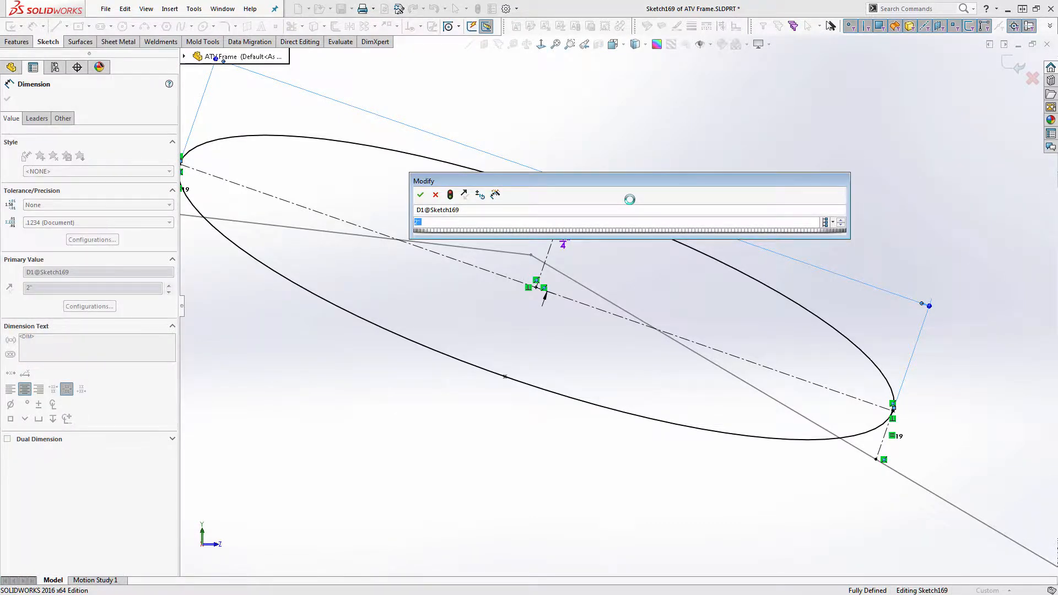
text(=)
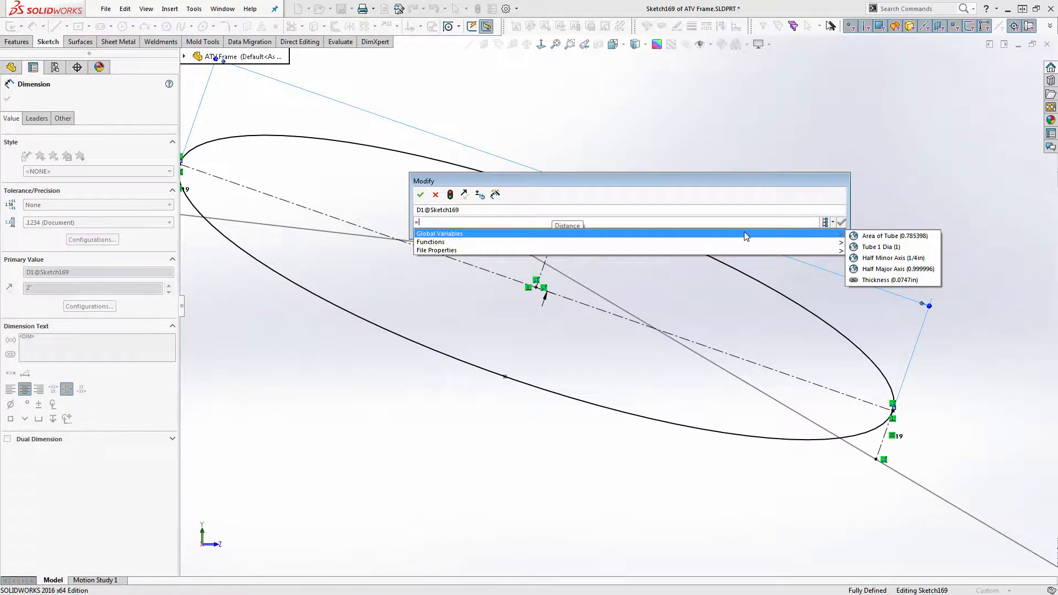
click(867, 269)
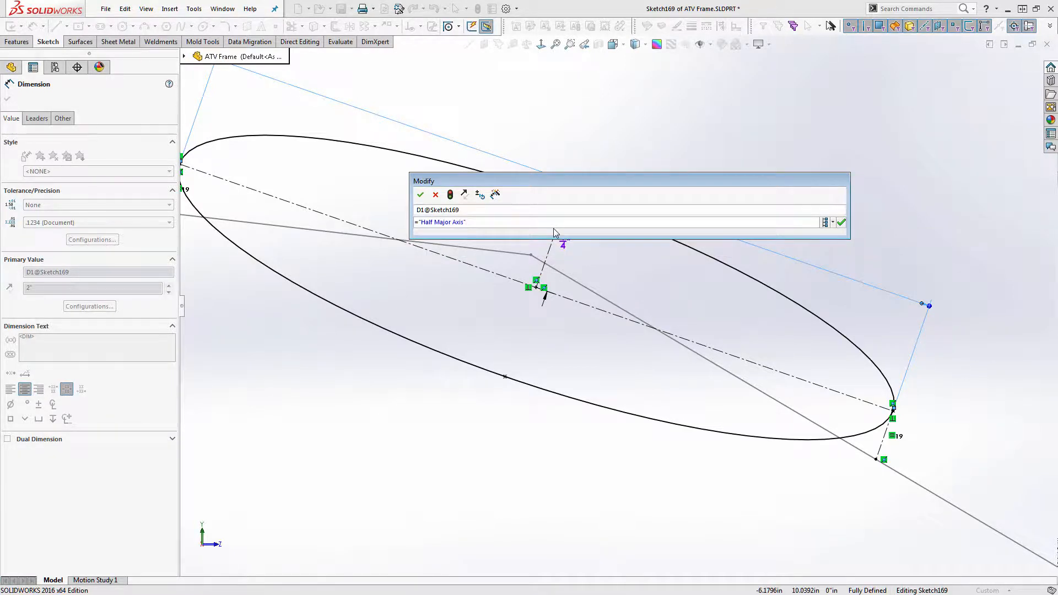
text(*2)
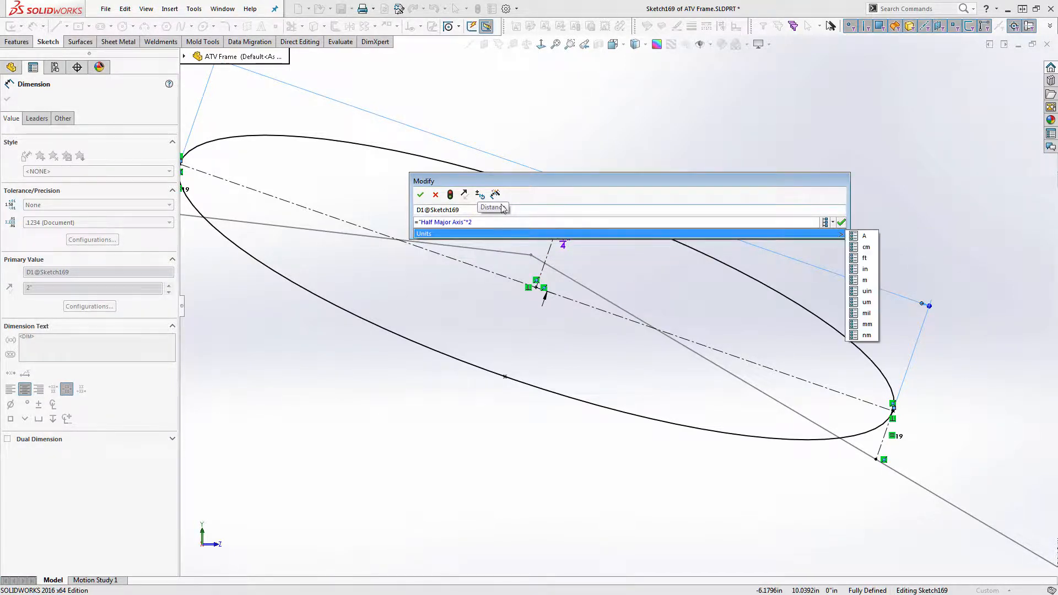
click(421, 194)
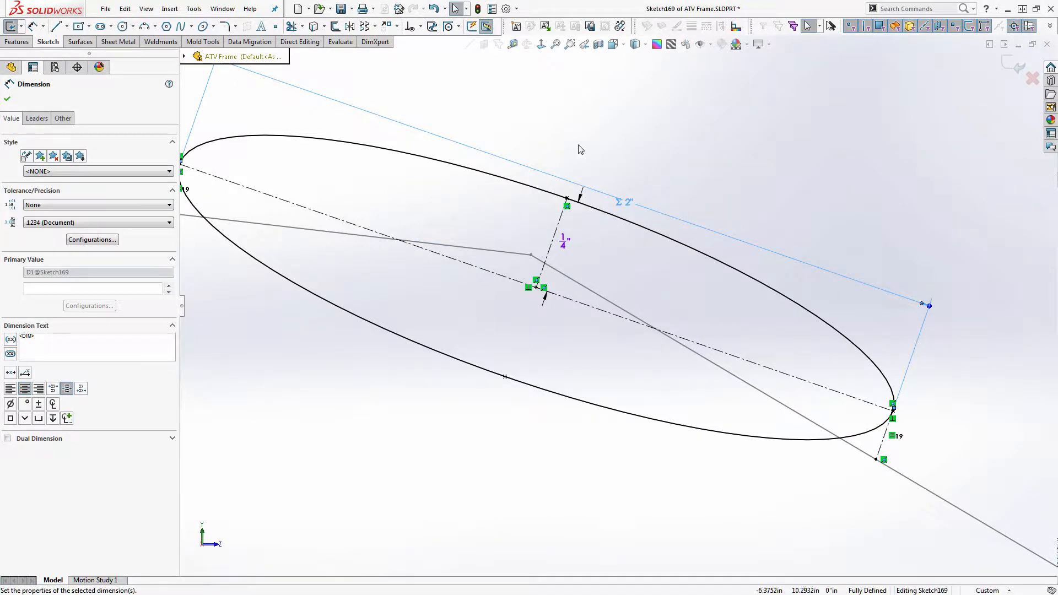
click(585, 219)
scroll(584, 215, up, 4)
scroll(542, 223, up, 2)
scroll(527, 227, down, 2)
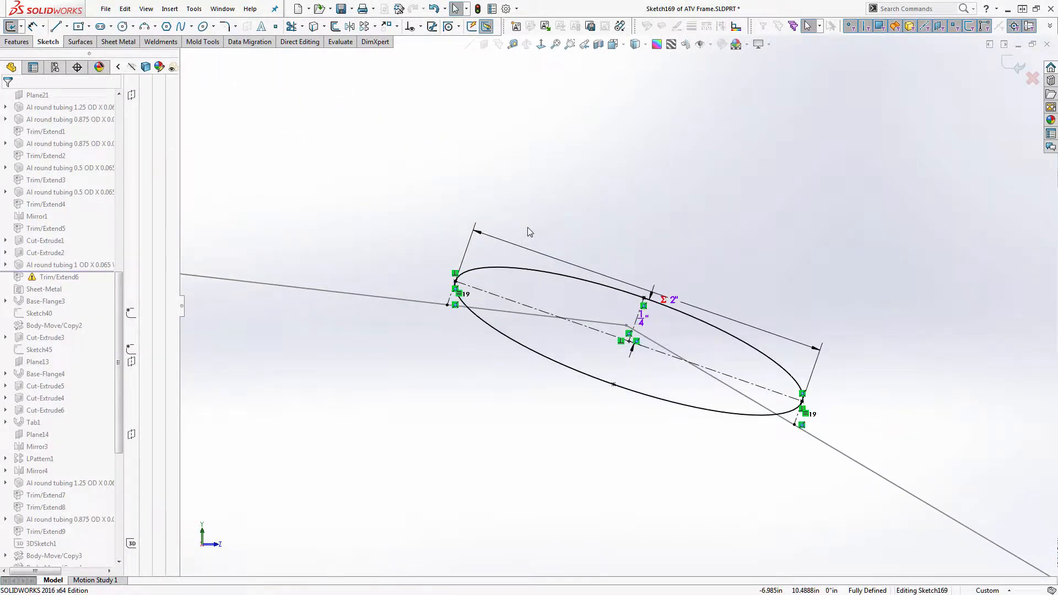
click(1019, 66)
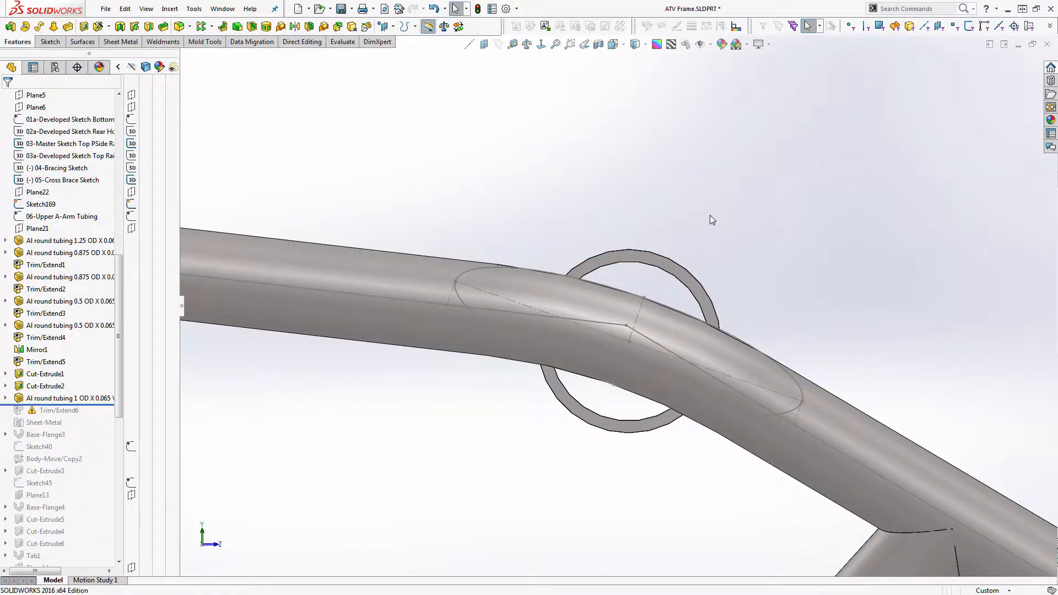
Set up a one-direction thin loft, 0.065 in thick, from the middle tube's outer end edge to the ellipse sketch.
mouse_move(673, 266)
middle_down()
mouse_move(608, 251)
mouse_move(616, 269)
middle_up()
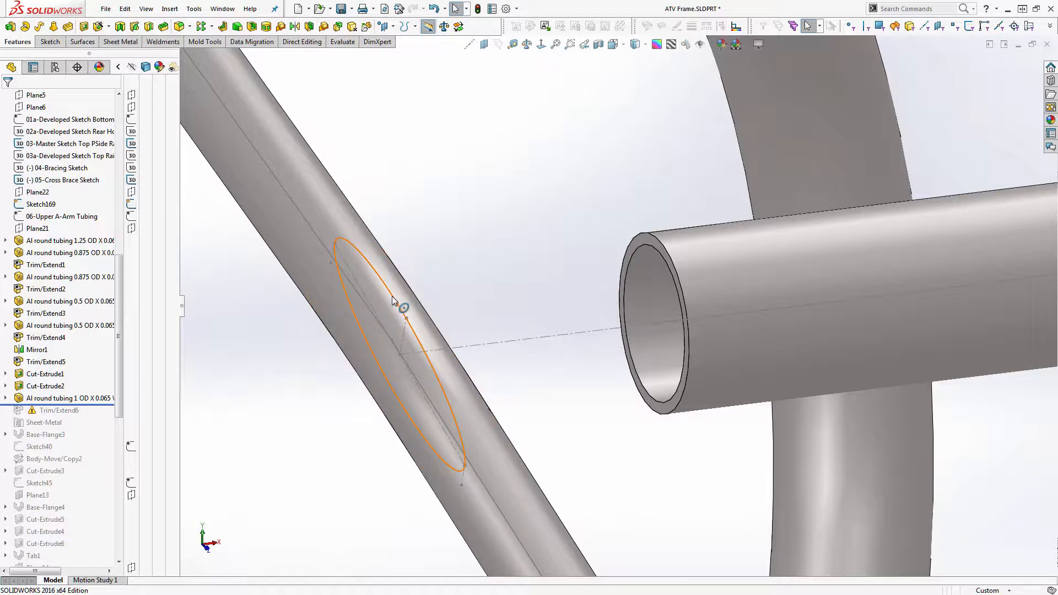
click(67, 26)
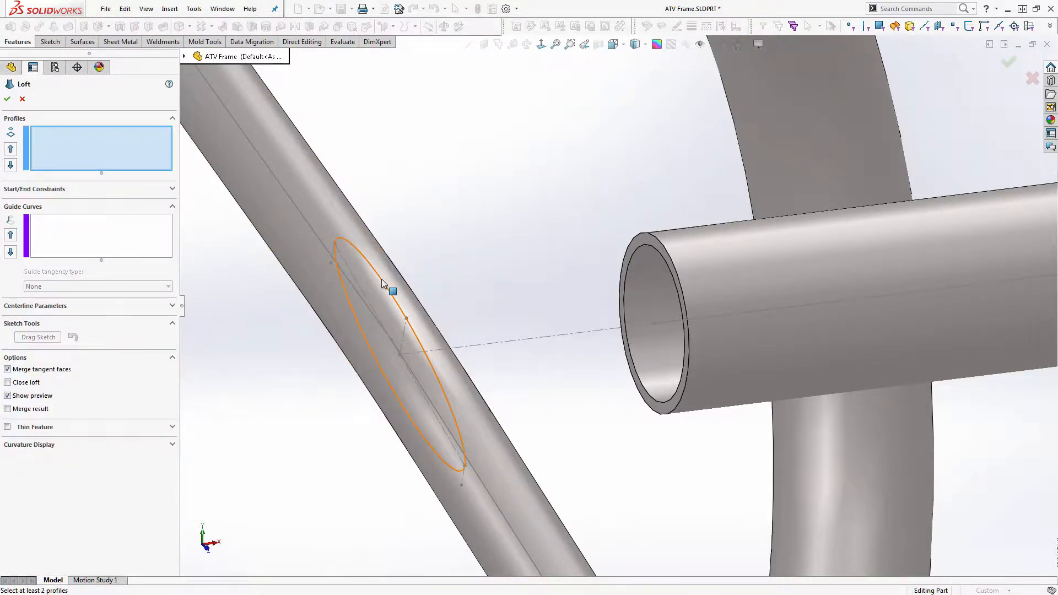
click(8, 427)
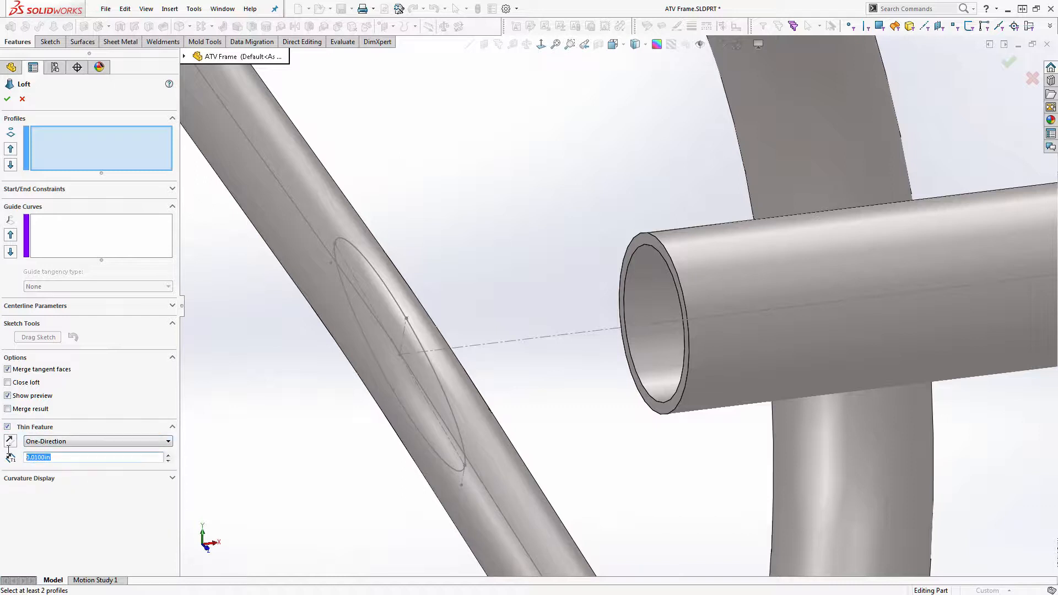
text(.)
click(664, 248)
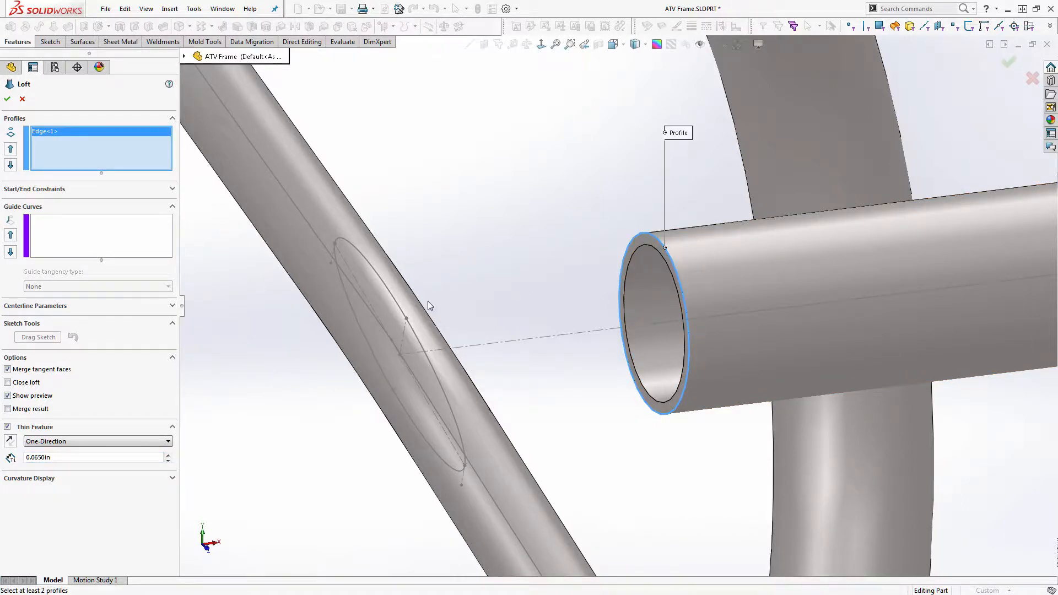
click(399, 308)
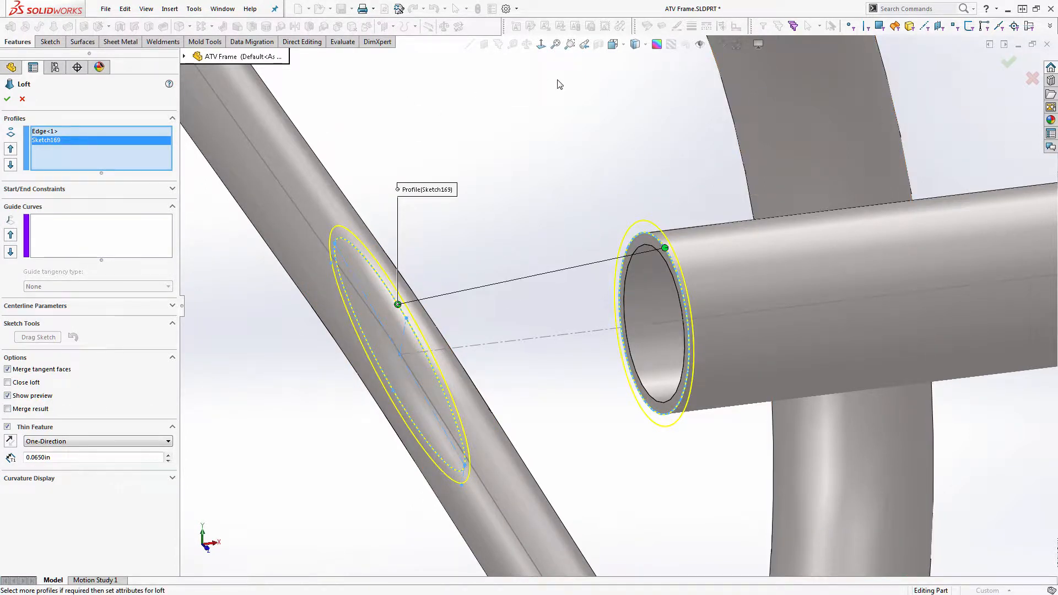
Align the loft connector between the circular edge's upper side and the ellipse's upper minor-axis point, and create the loft.
click(541, 44)
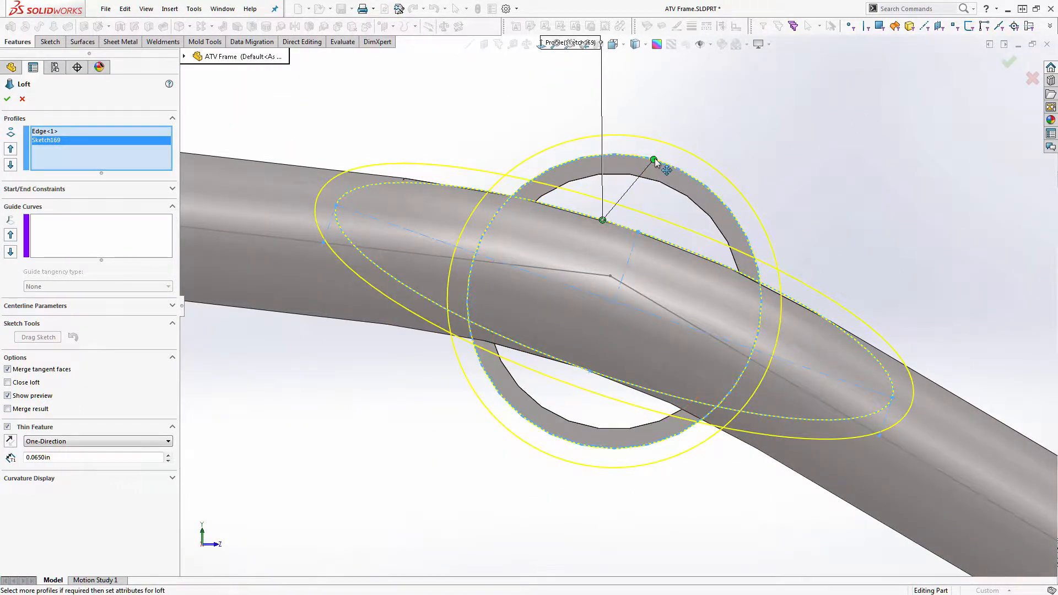
drag(654, 162, 662, 163)
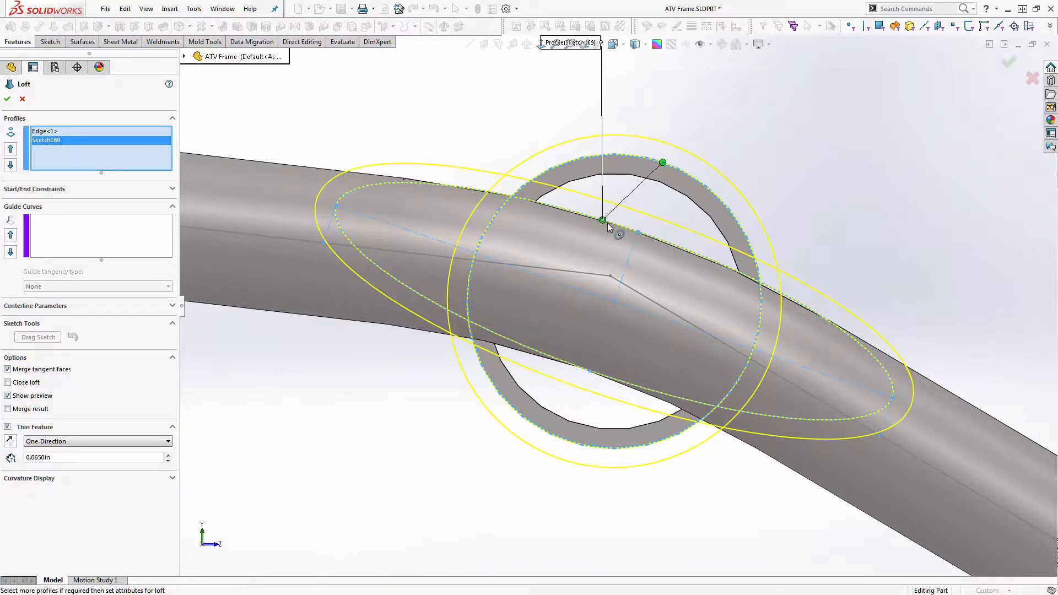
drag(610, 229, 645, 213)
click(1010, 60)
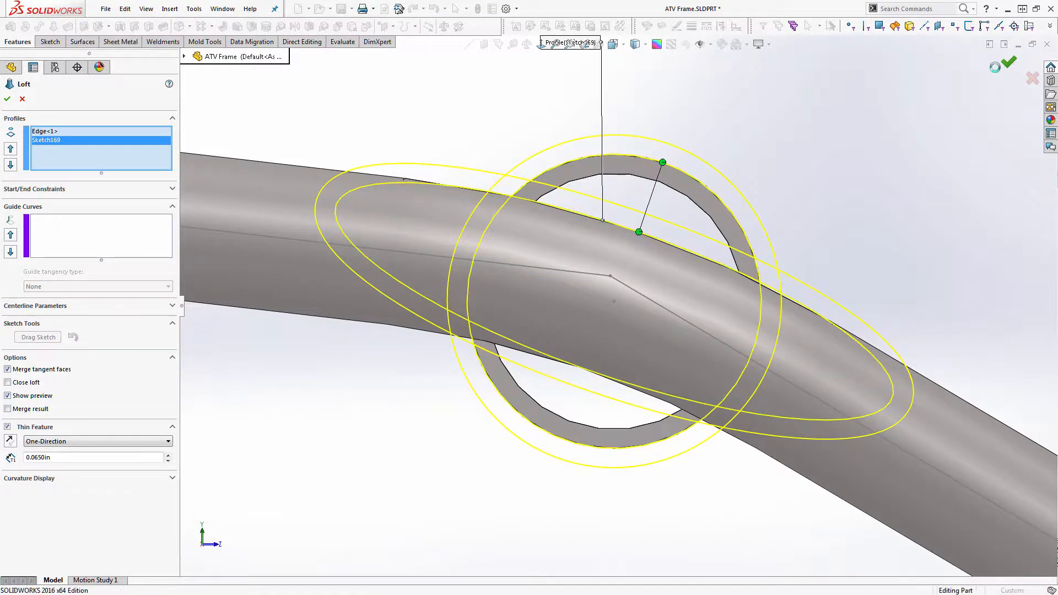
Edit the thin loft and reverse its wall direction so the 0.065 in thickness goes inward from the profiles.
middle_drag(798, 158, 683, 253)
scroll(740, 236, up, 5)
scroll(771, 238, down, 4)
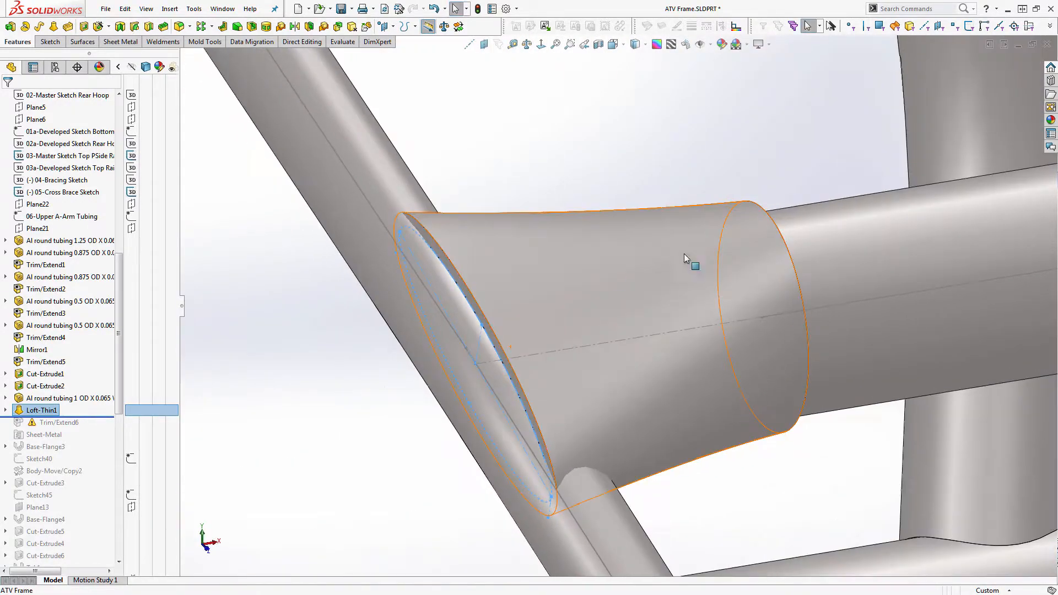
click(41, 410)
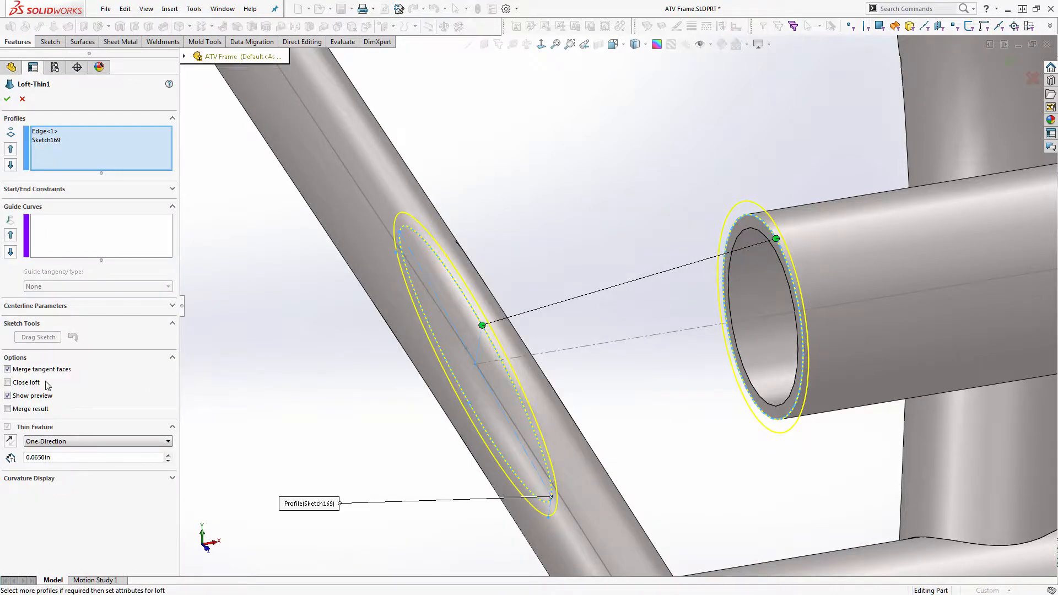
click(10, 441)
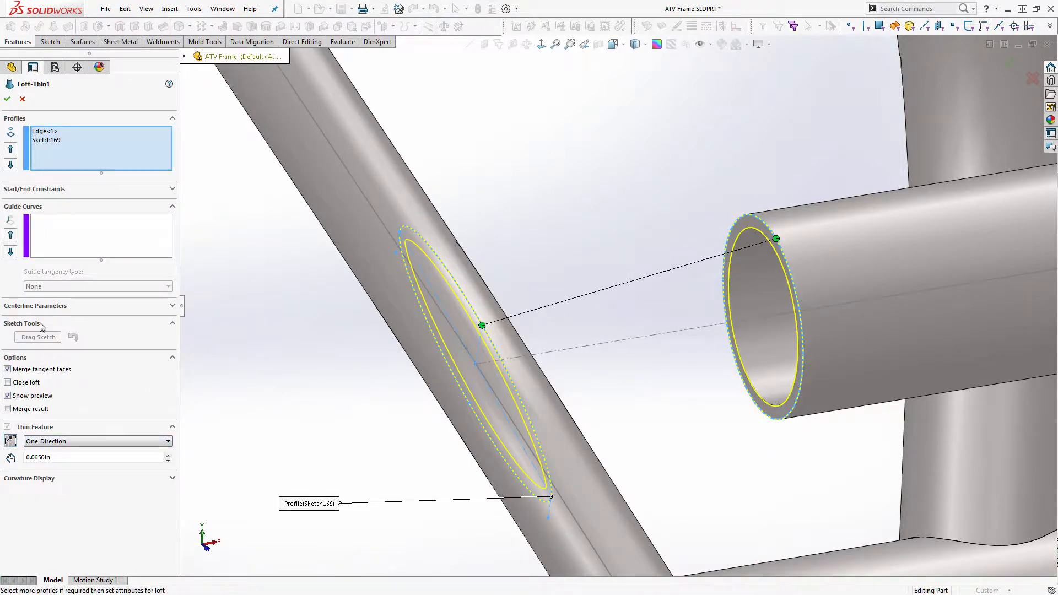
click(8, 100)
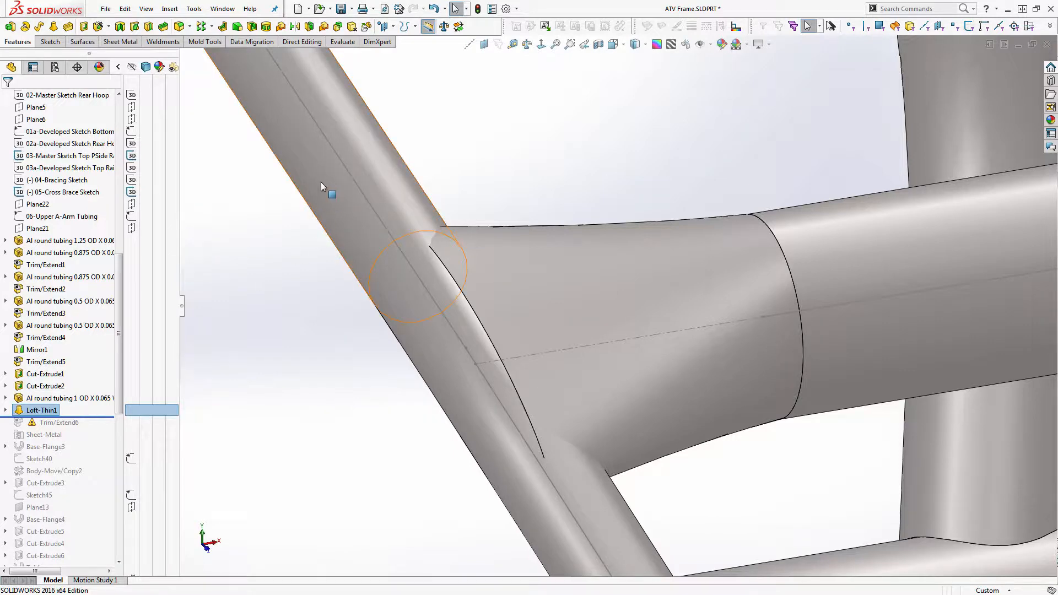
Roll the feature history forward to include Trim/Extend6 and open its definition, accepting it as it is.
middle_drag(321, 182, 339, 258)
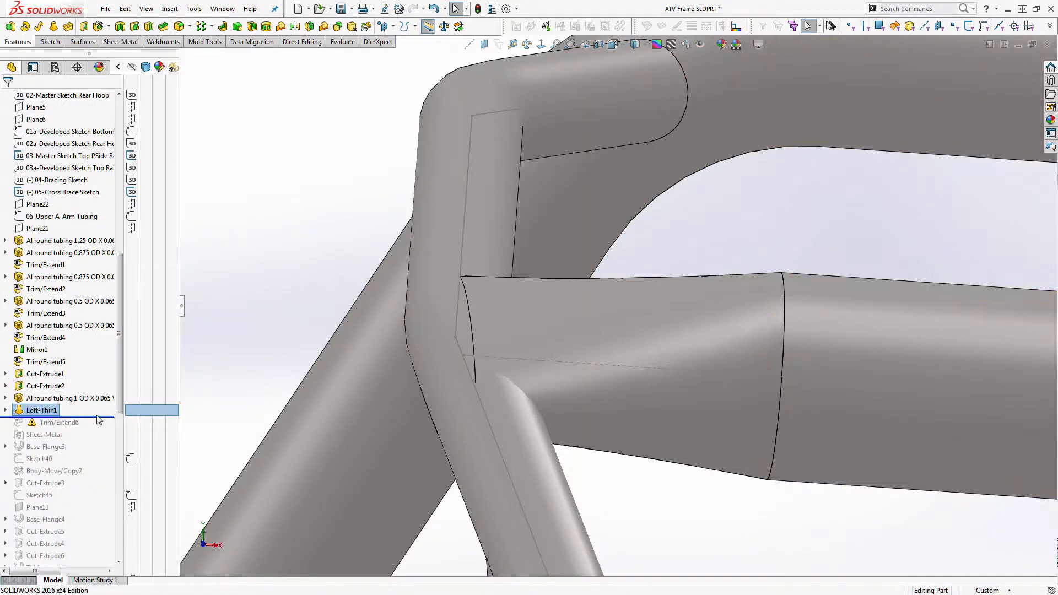
drag(95, 418, 83, 428)
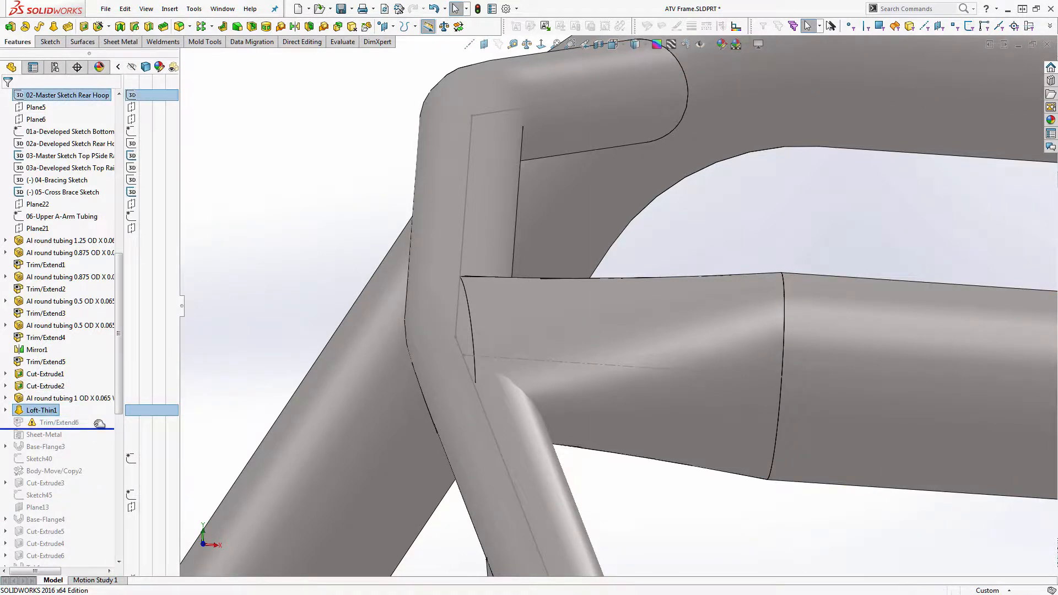
click(57, 422)
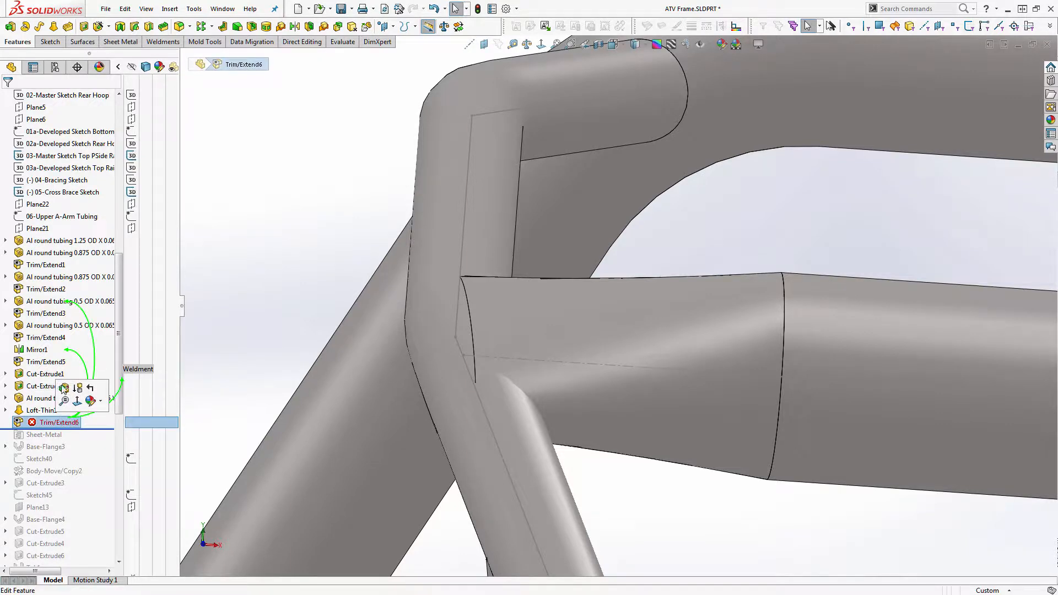
click(64, 388)
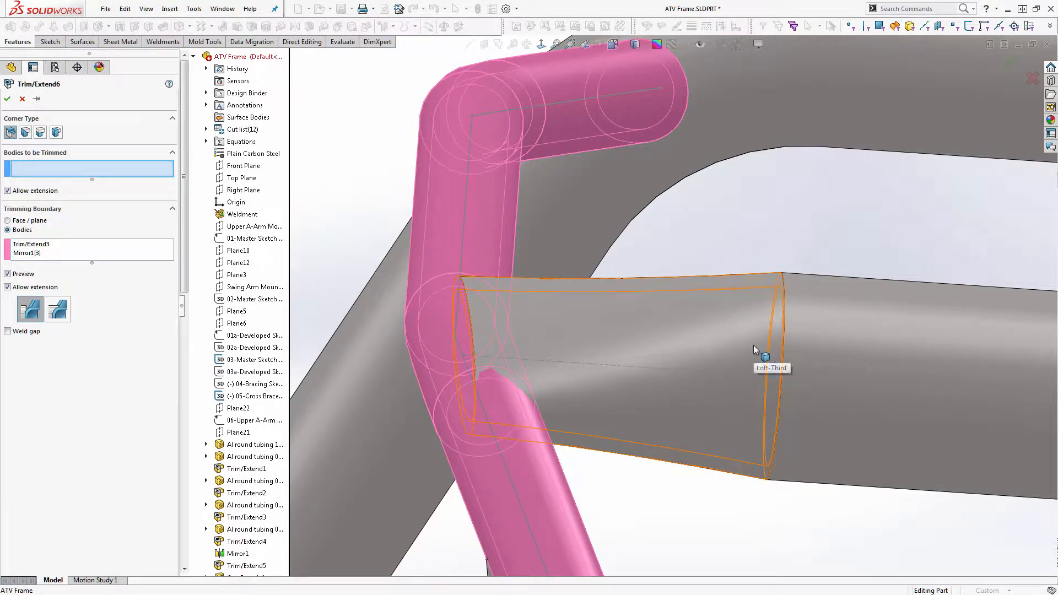
click(7, 98)
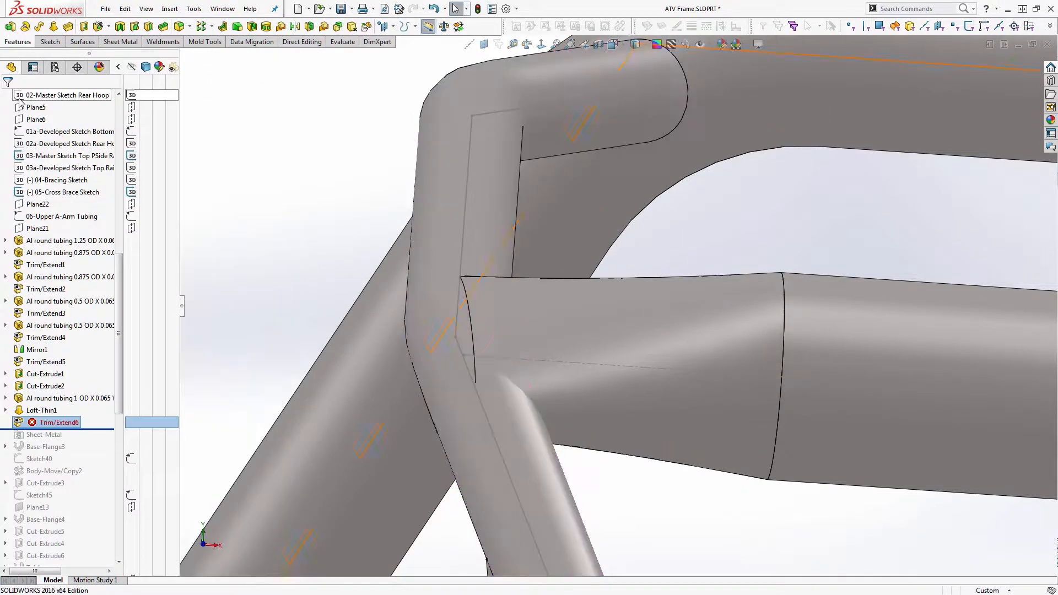
Edit the thin loft to merge its result, with automatic body selection off and only the 1 in middle tube in the feature scope.
click(42, 411)
click(54, 386)
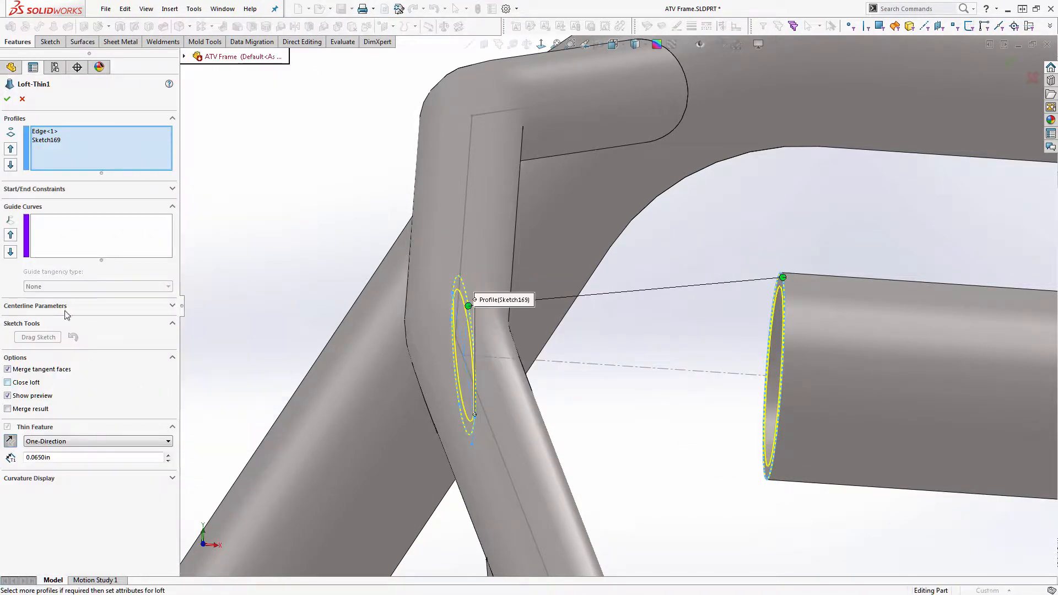
click(9, 409)
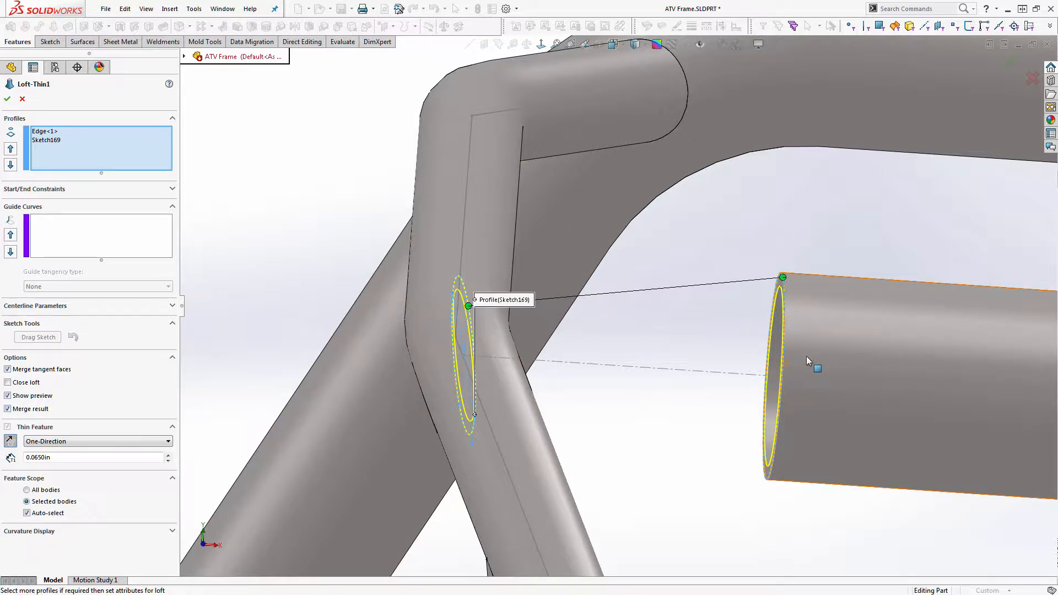
click(45, 517)
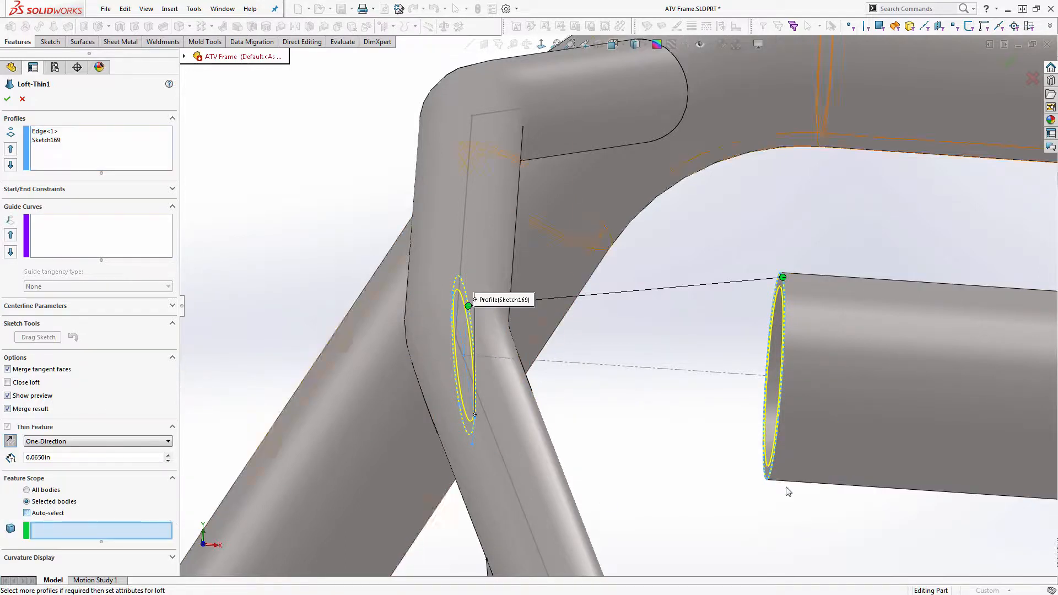
click(933, 425)
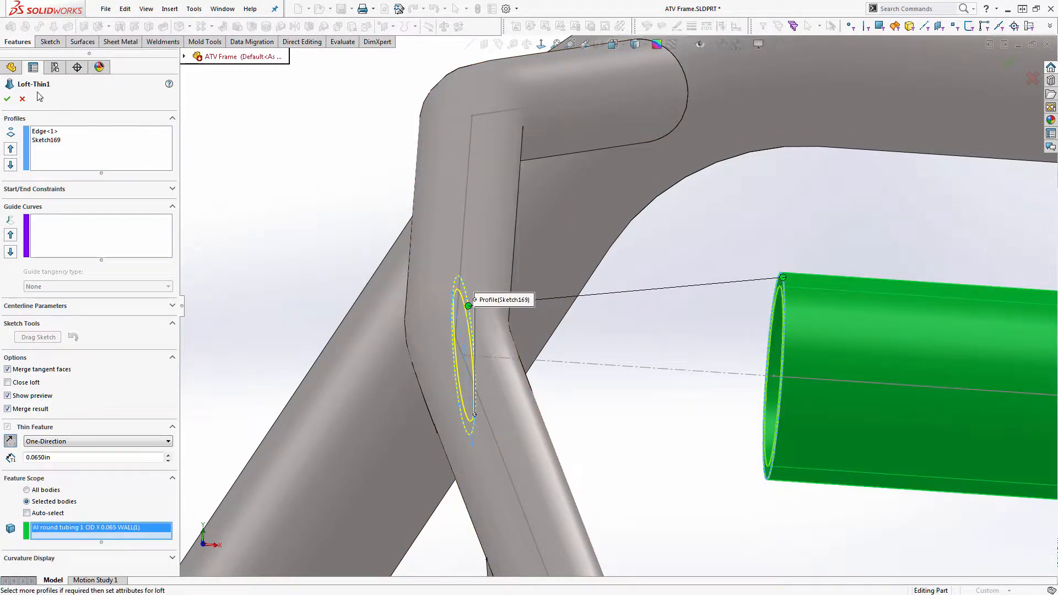
click(7, 98)
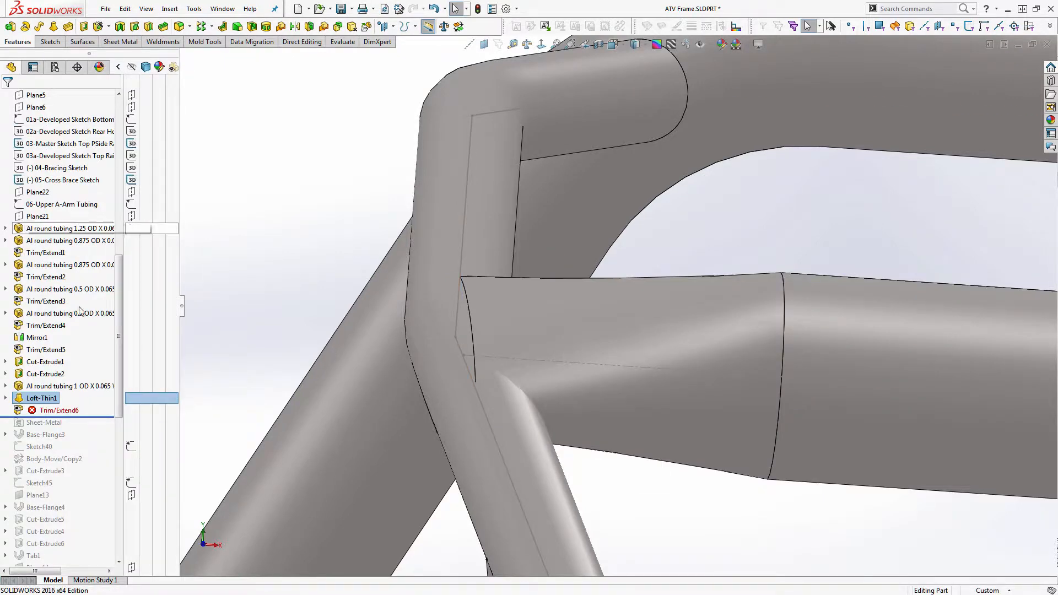
Edit Trim/Extend6 and select the merged loft-and-tube body as the body to be trimmed by the two side rails.
click(65, 411)
click(72, 380)
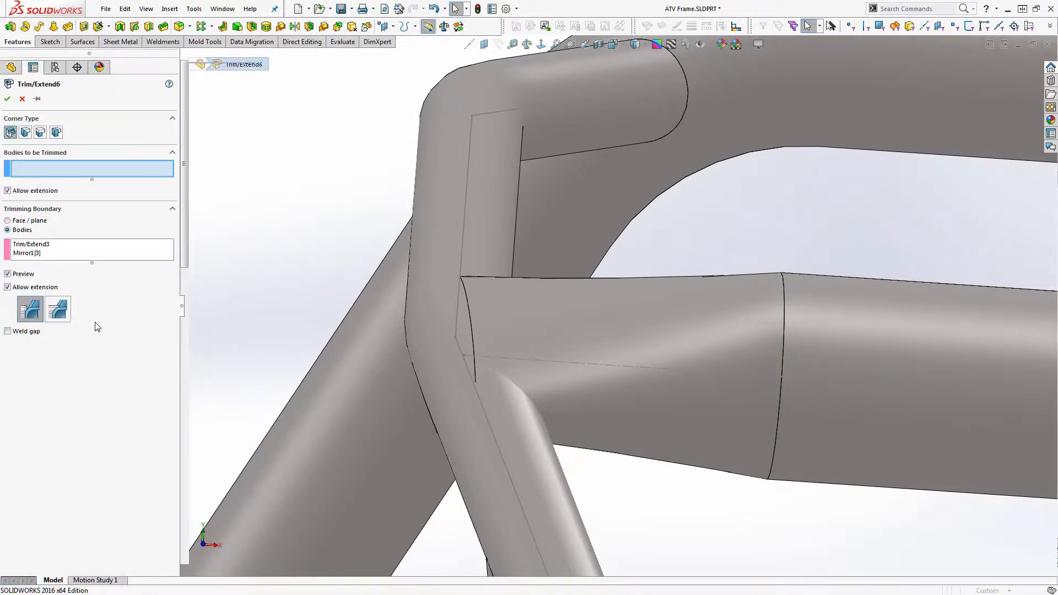
click(844, 336)
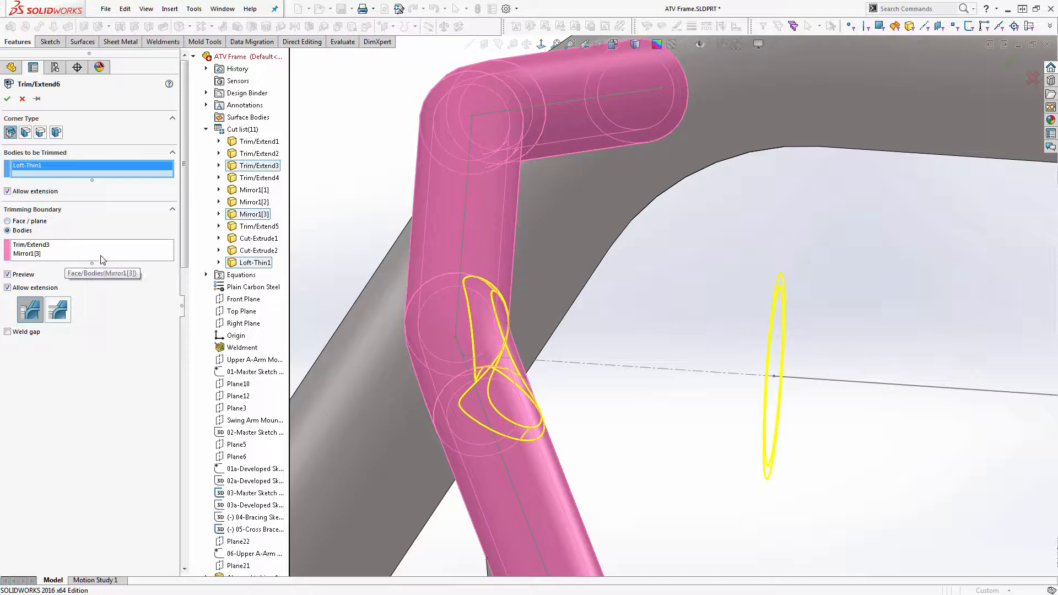
scroll(530, 313, up, 4)
scroll(601, 311, up, 4)
scroll(832, 332, down, 2)
middle_drag(834, 328, 839, 379)
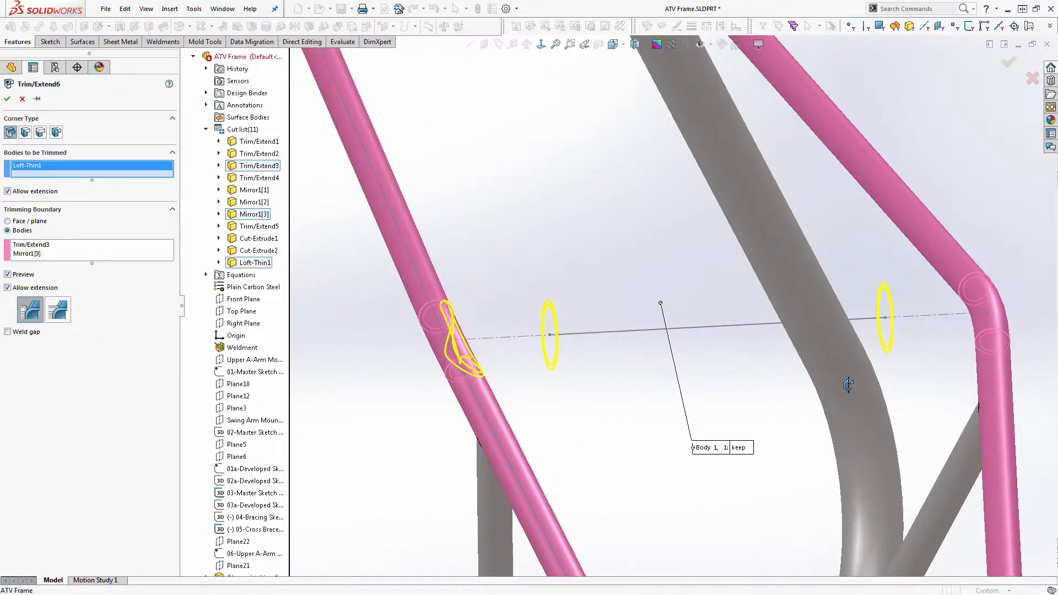
click(7, 99)
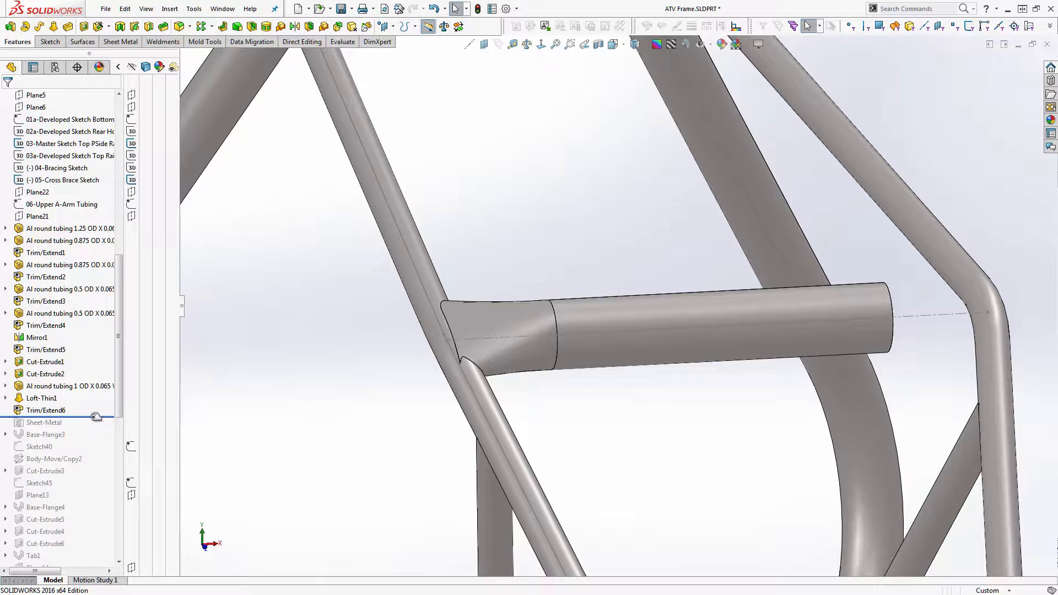
Roll the feature history back to just before Trim/Extend6 and try to mirror the thin loft about the Right Plane.
drag(94, 418, 94, 408)
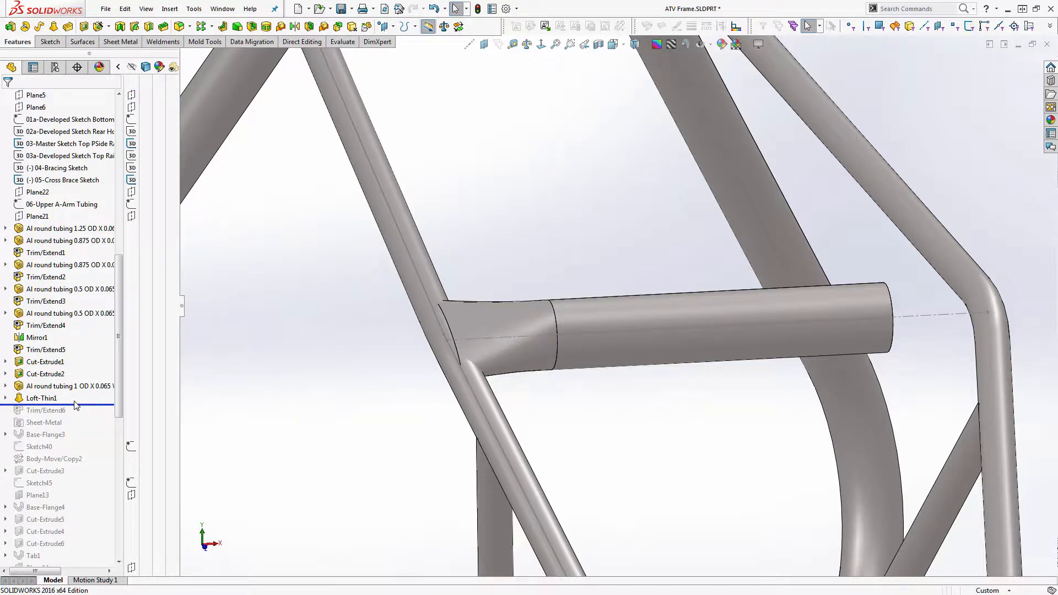
click(295, 26)
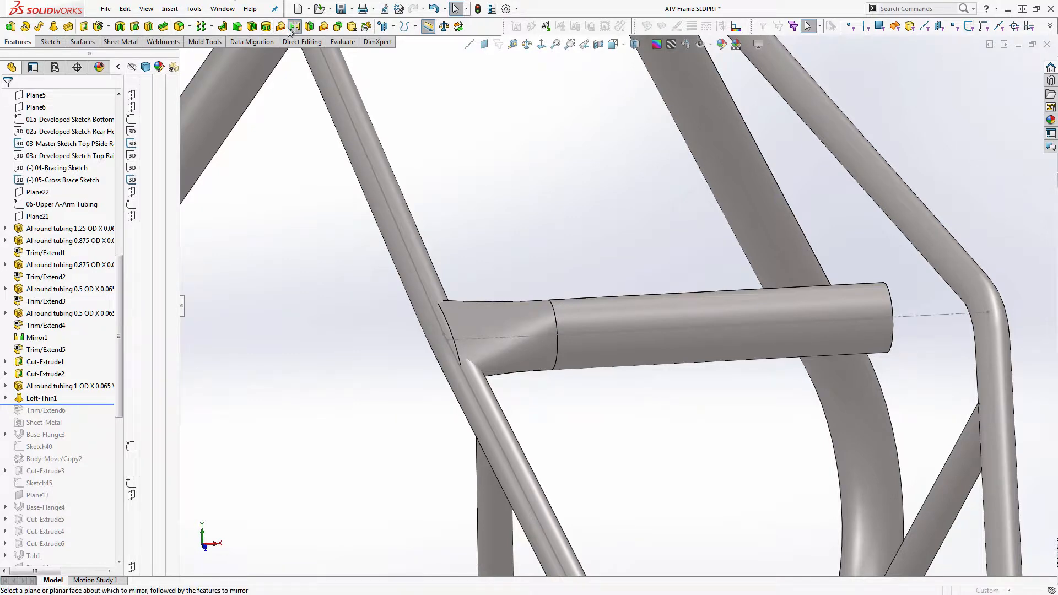
click(184, 57)
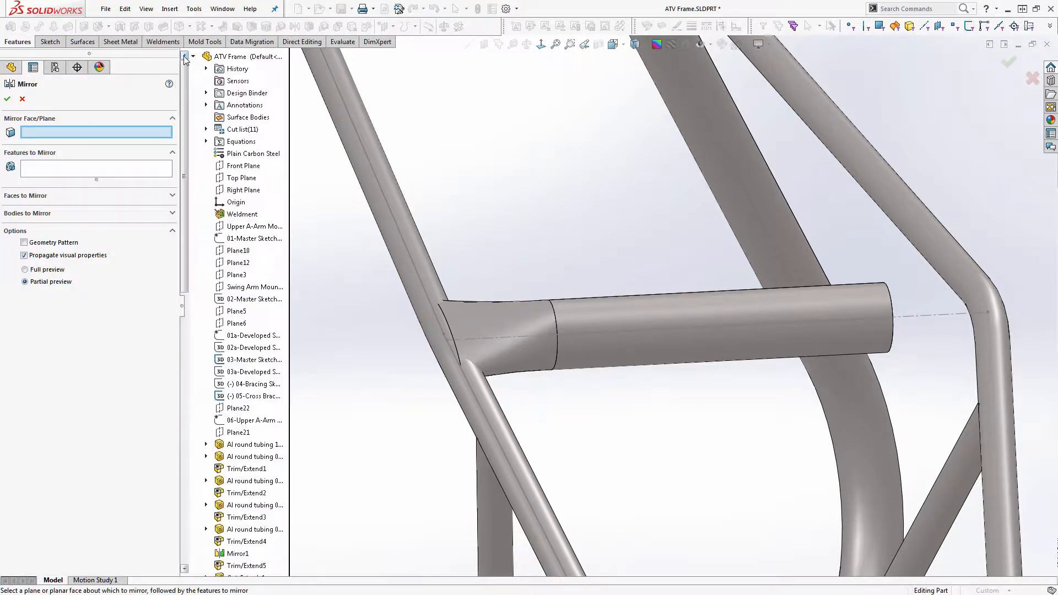
click(243, 190)
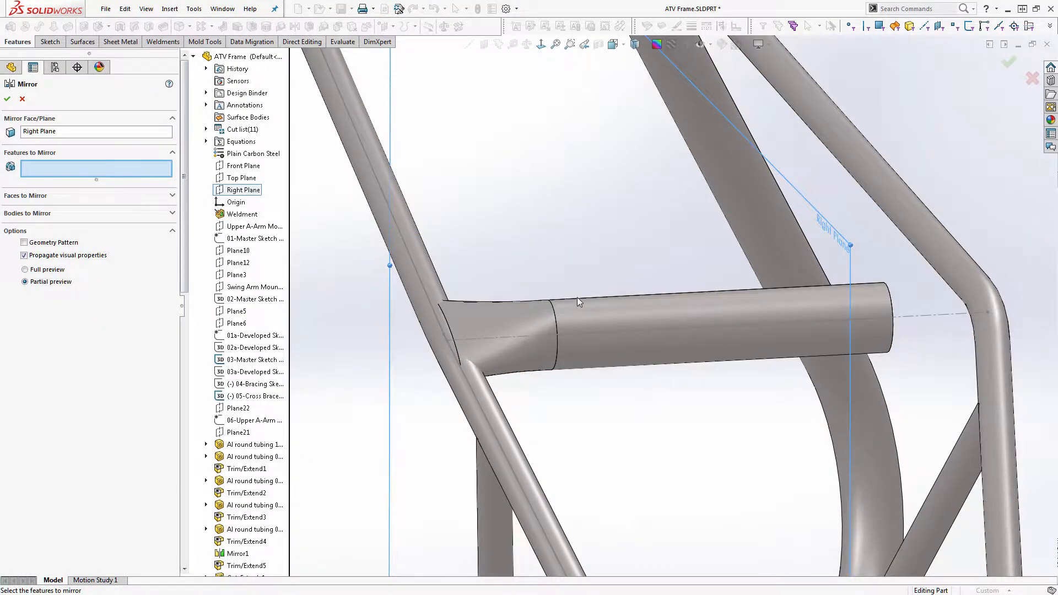
click(524, 312)
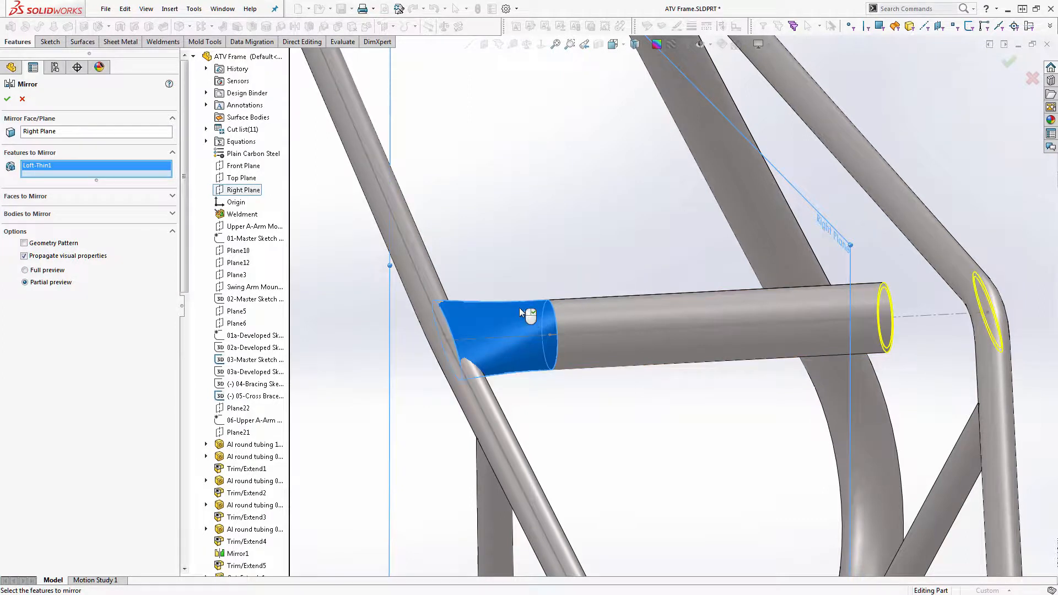
click(8, 100)
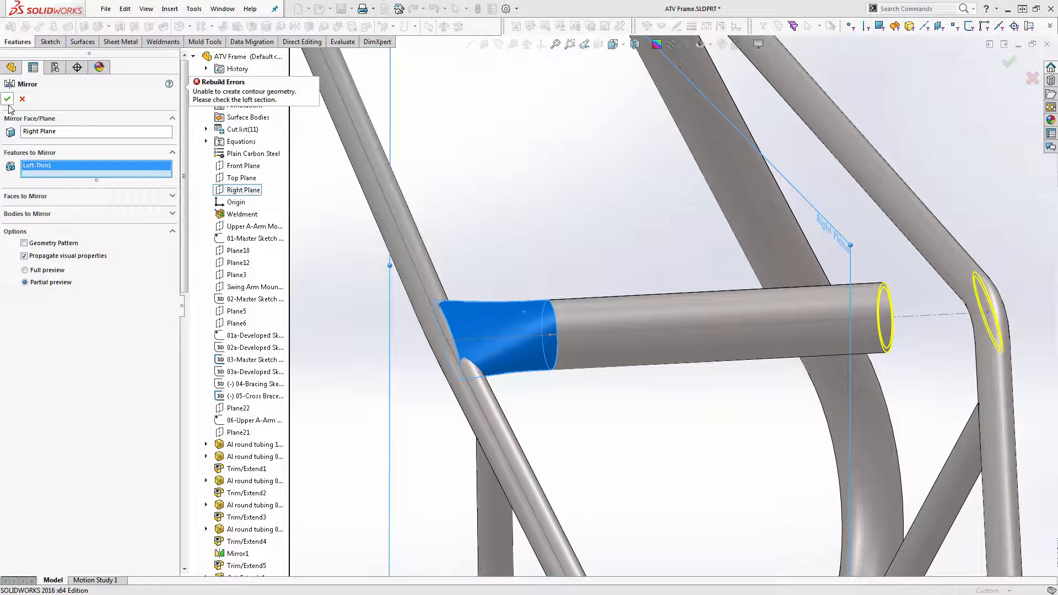
Try the loft mirror as a geometry pattern with the feature scope limited to the cross brace body, and cancel the command.
click(57, 243)
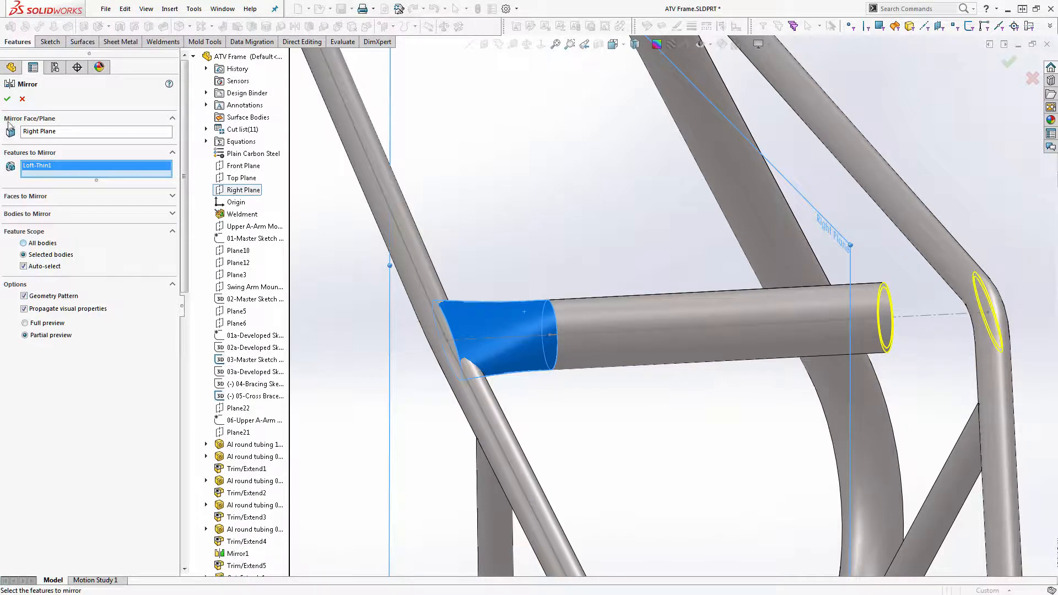
click(42, 265)
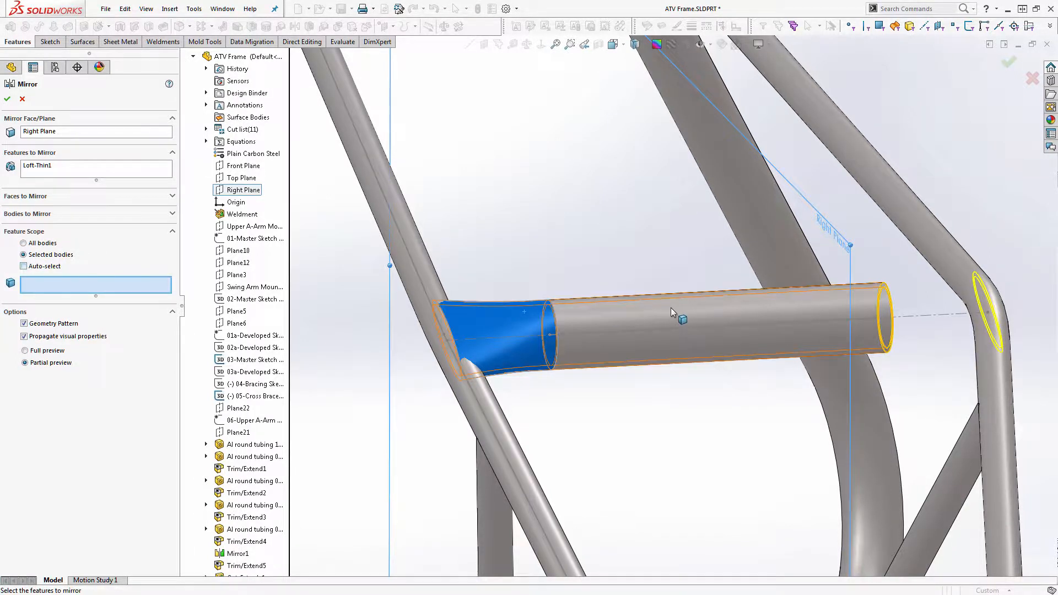
click(7, 100)
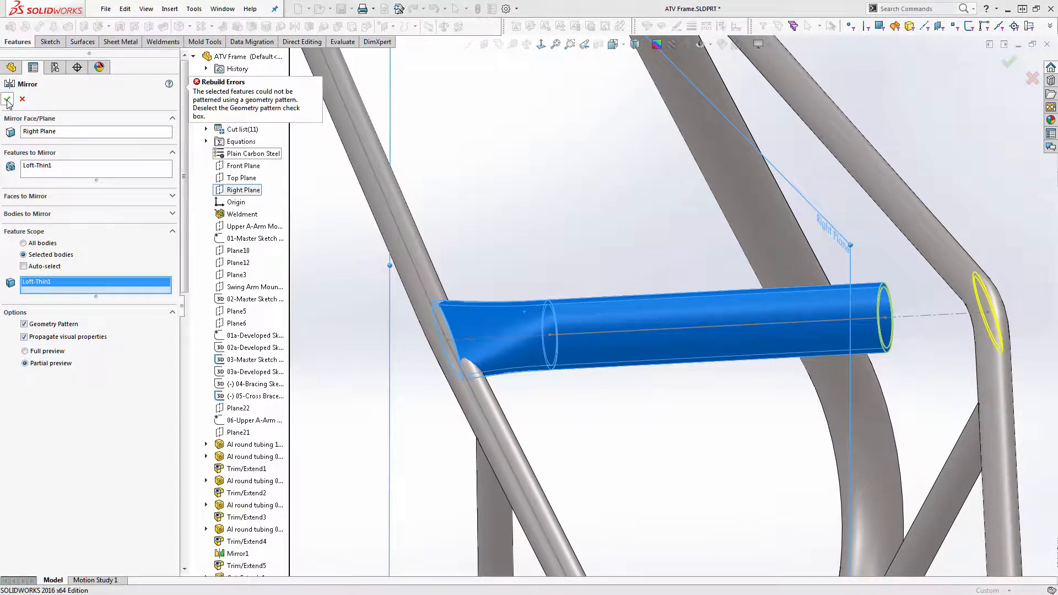
click(22, 99)
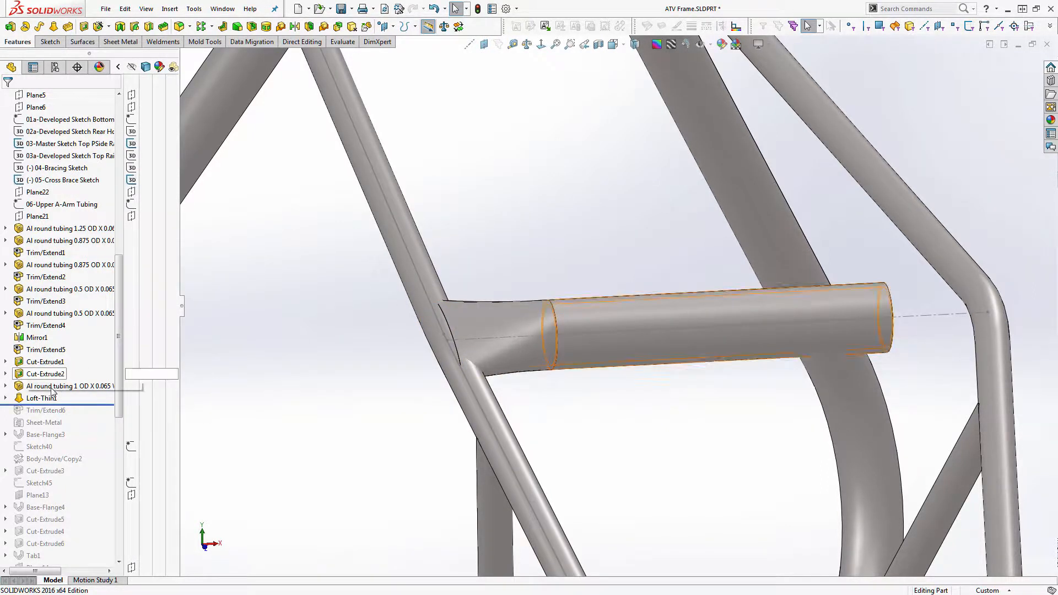
Edit the 05-Cross Brace Sketch and split the solid middle line about 2.25 in from its end at the 1 1/2 in dimension.
mouse_move(41, 399)
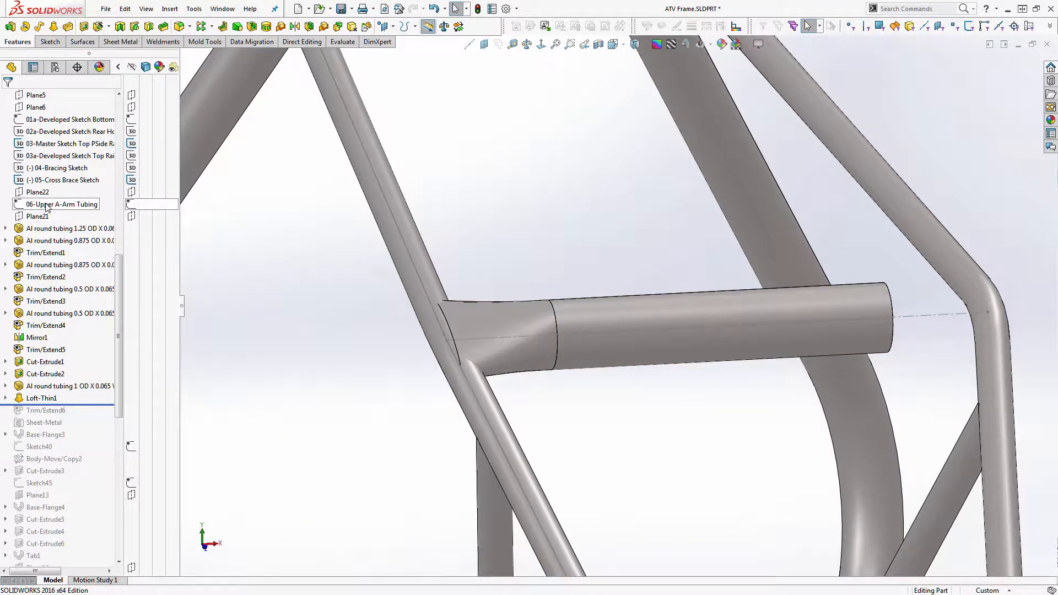
mouse_move(46, 207)
click(629, 319)
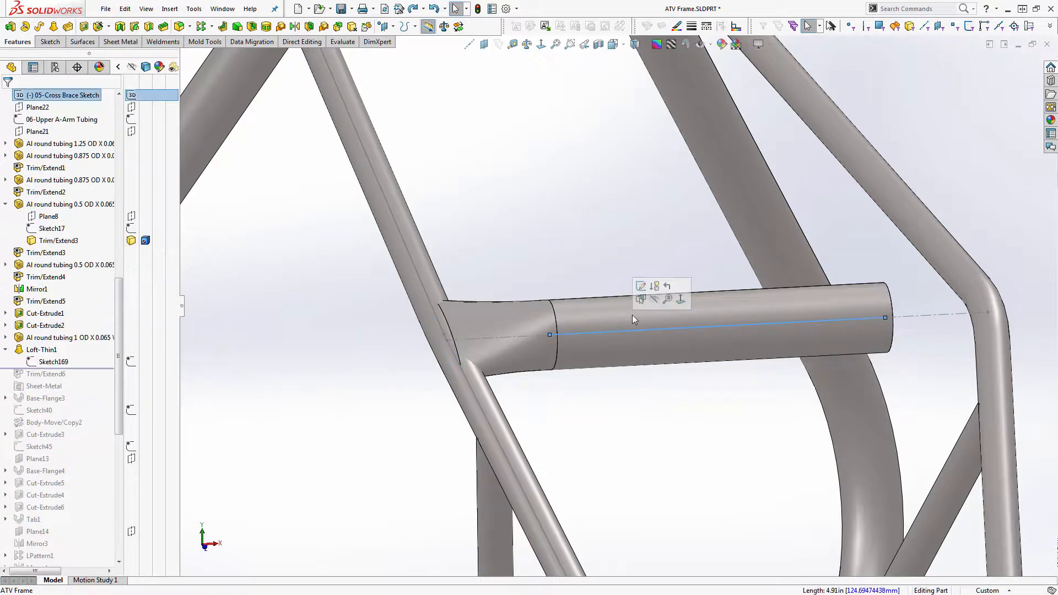
click(641, 286)
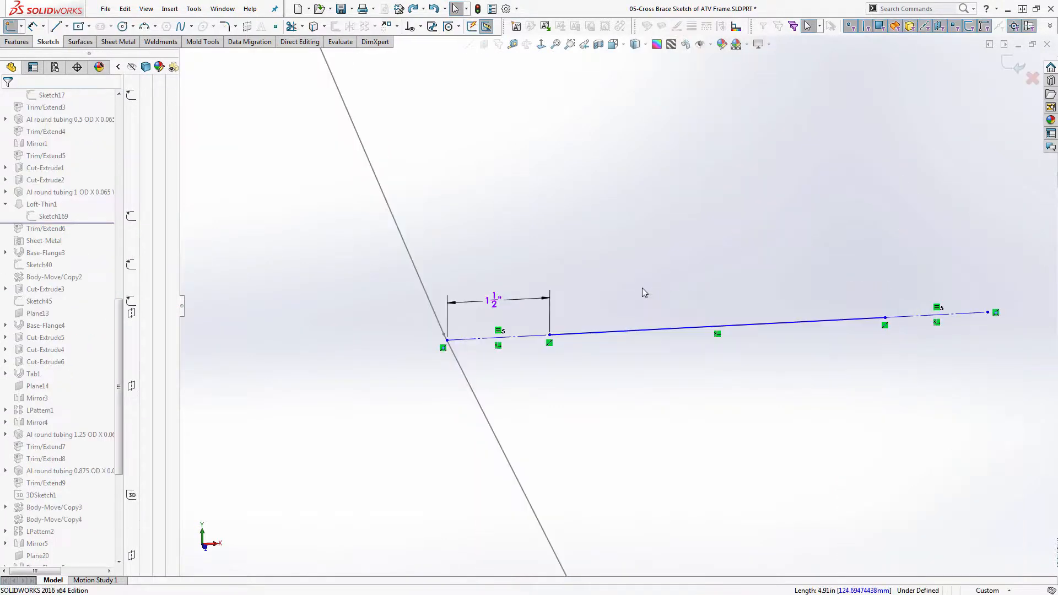
right_click(689, 329)
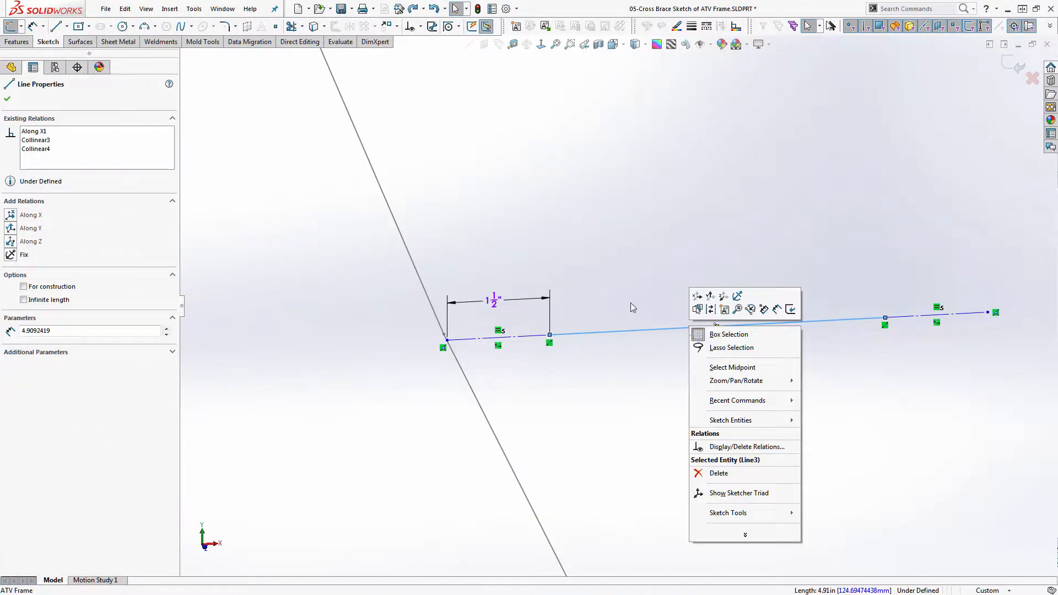
click(739, 533)
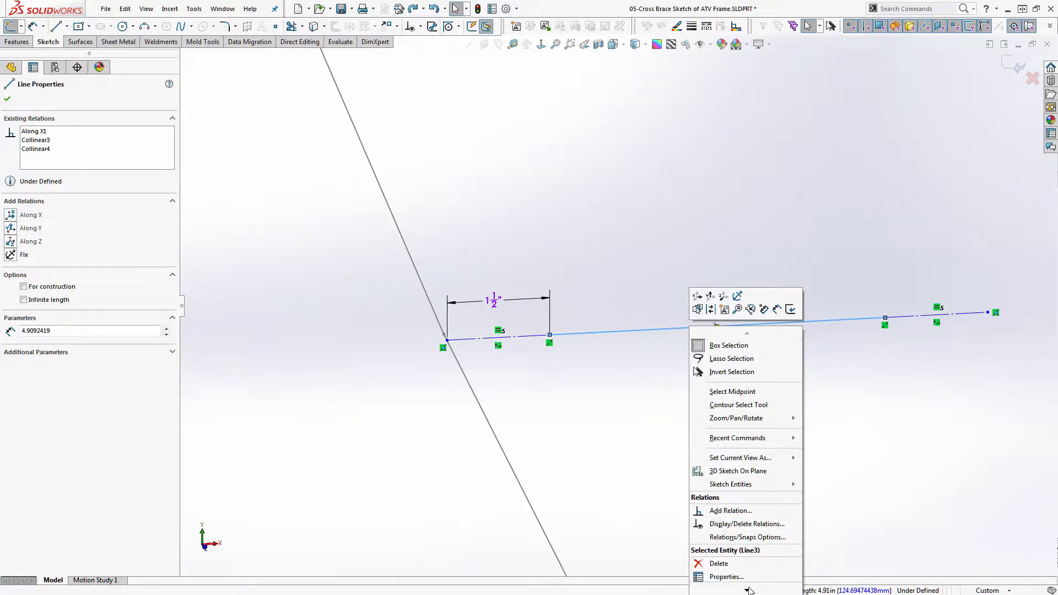
mouse_move(748, 591)
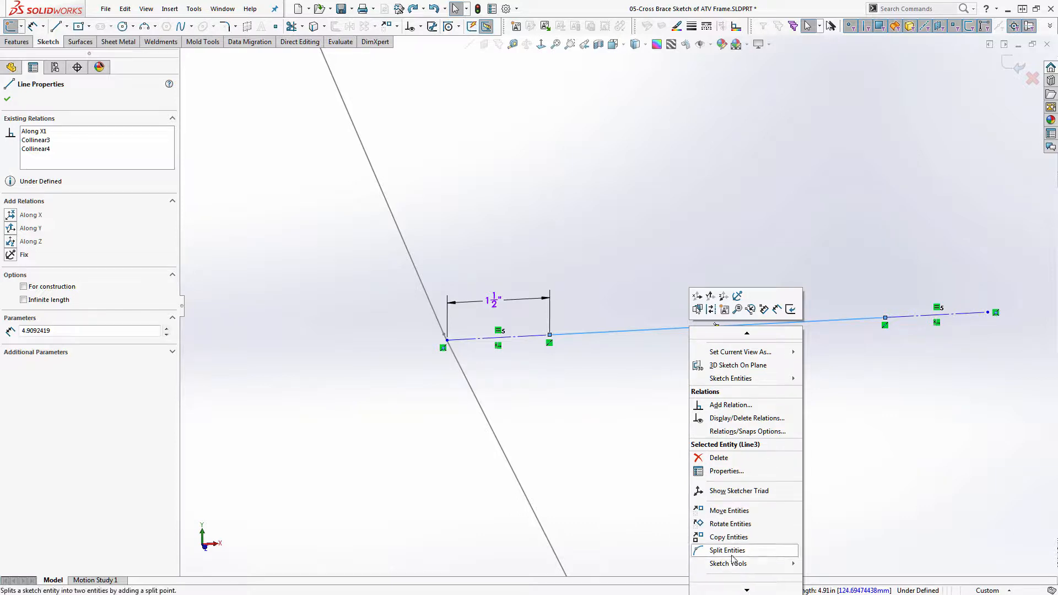
click(728, 552)
click(704, 326)
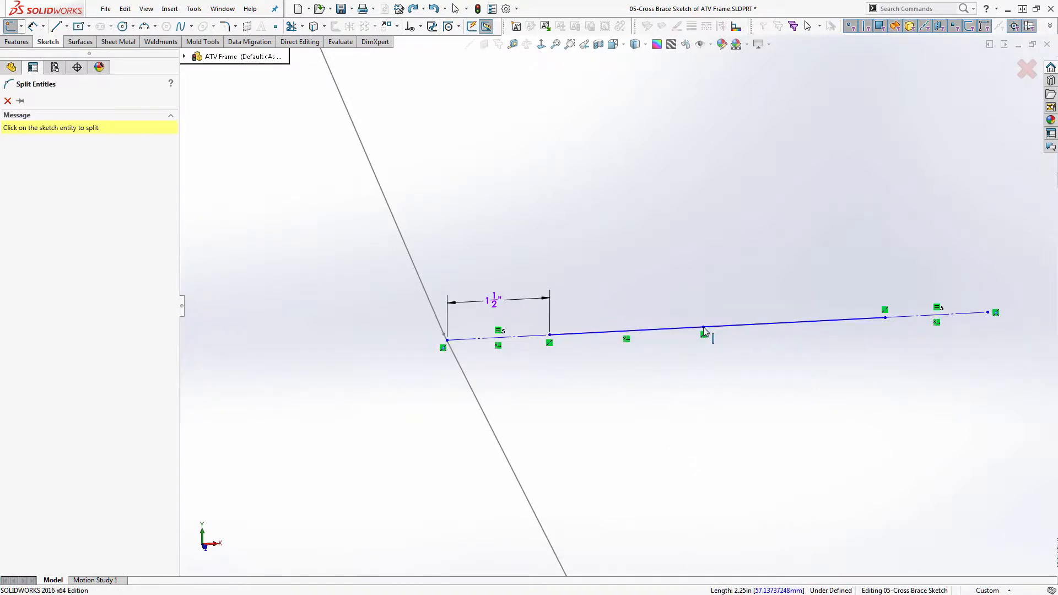
Make the two solid halves of the split middle line equal in length.
key(Escape)
click(710, 327)
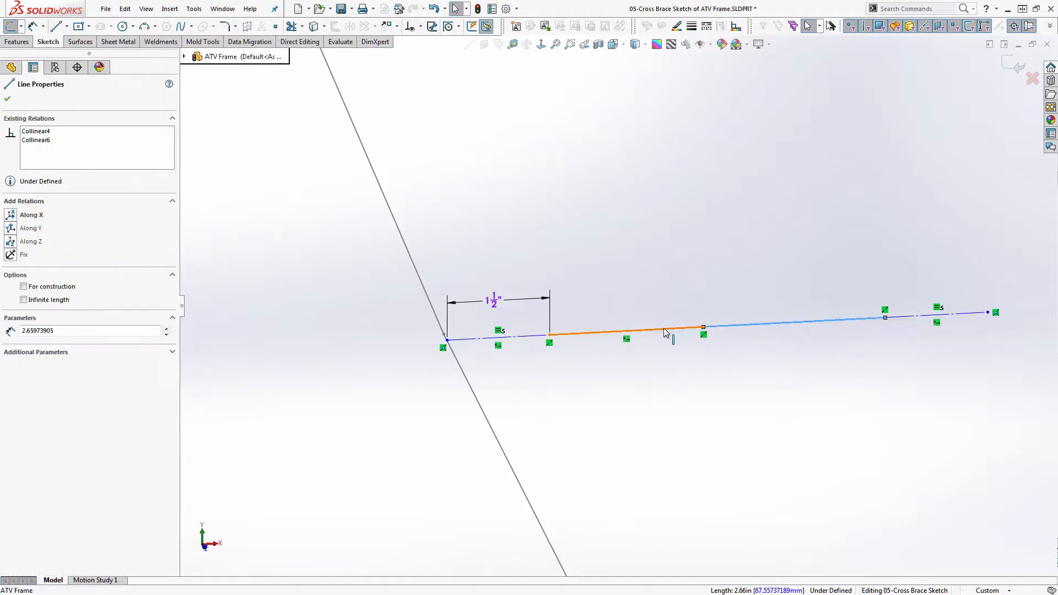
ctrl+click(665, 329)
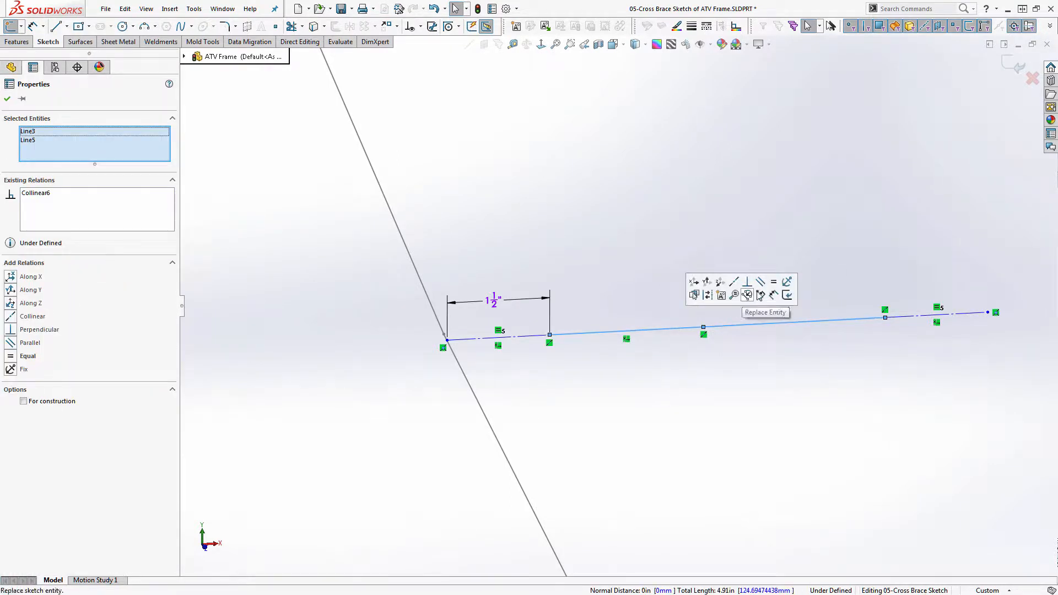
click(772, 283)
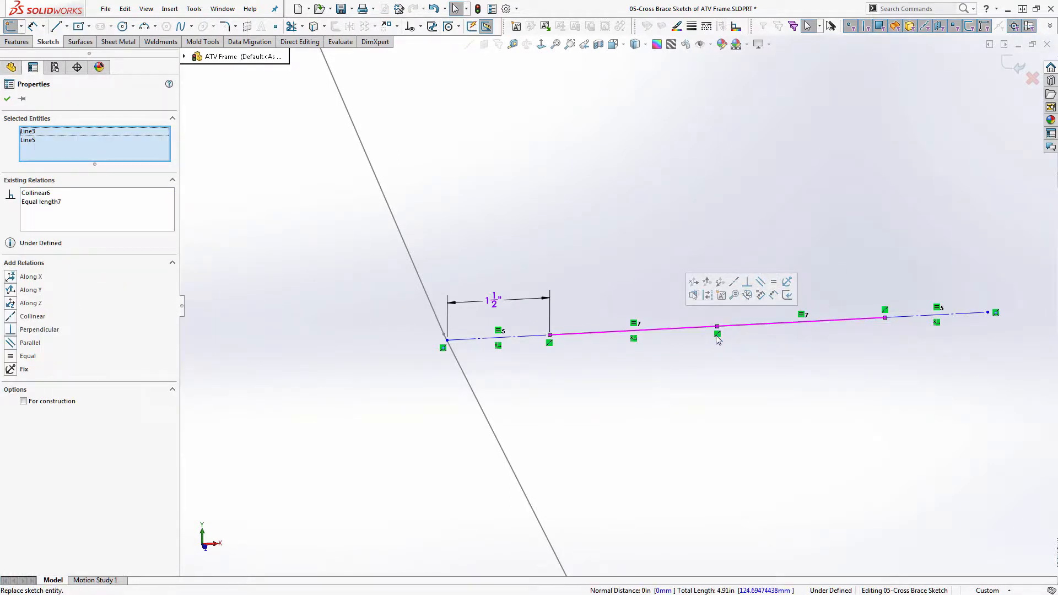
click(756, 336)
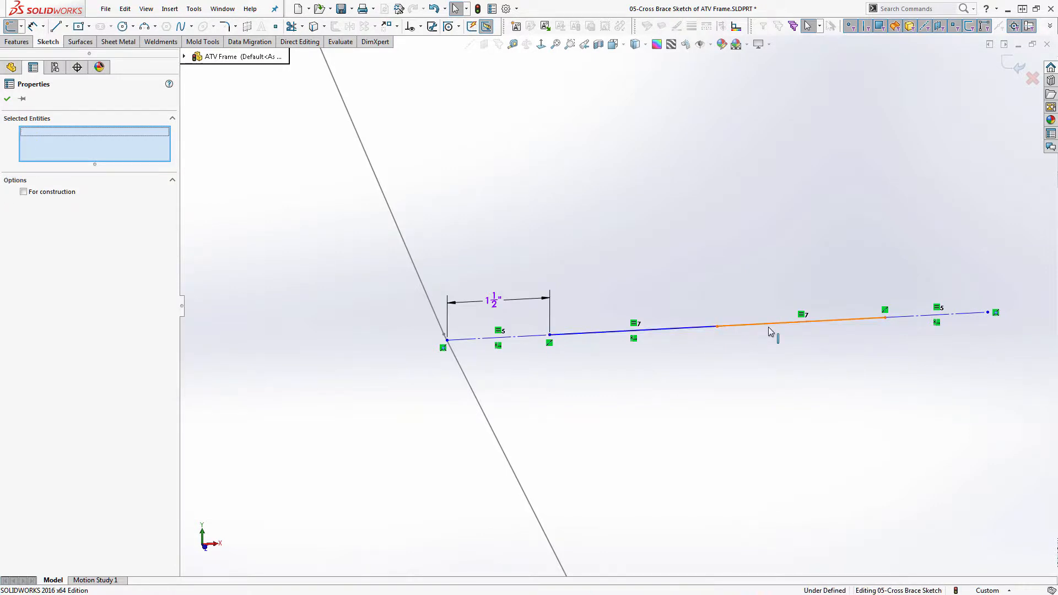
Add an Along X relation to the solid half farther from the 1 1/2 in dimension and exit the sketch.
click(773, 326)
click(799, 294)
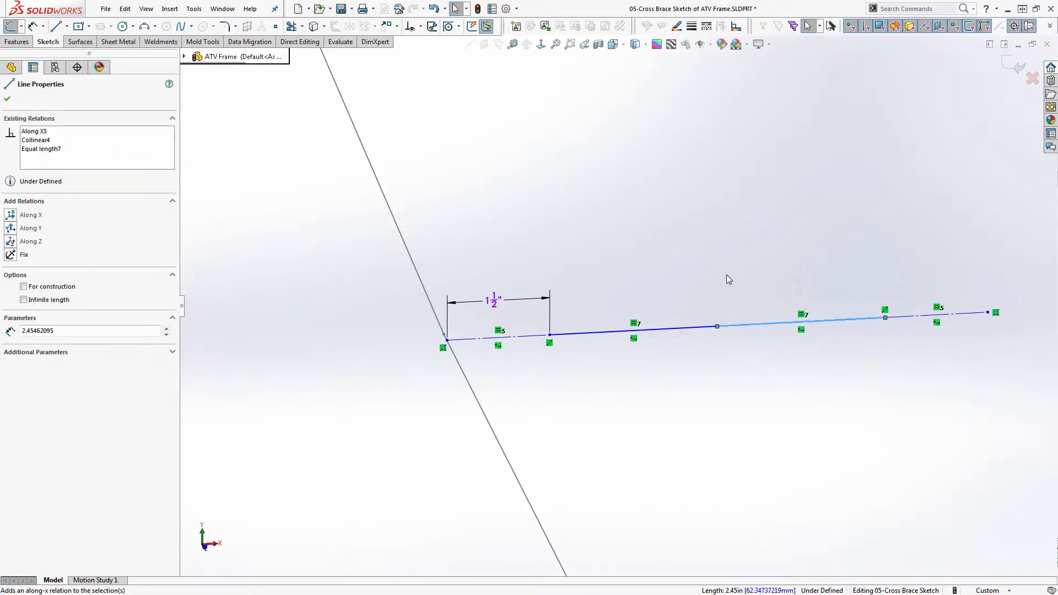
click(726, 274)
click(1008, 61)
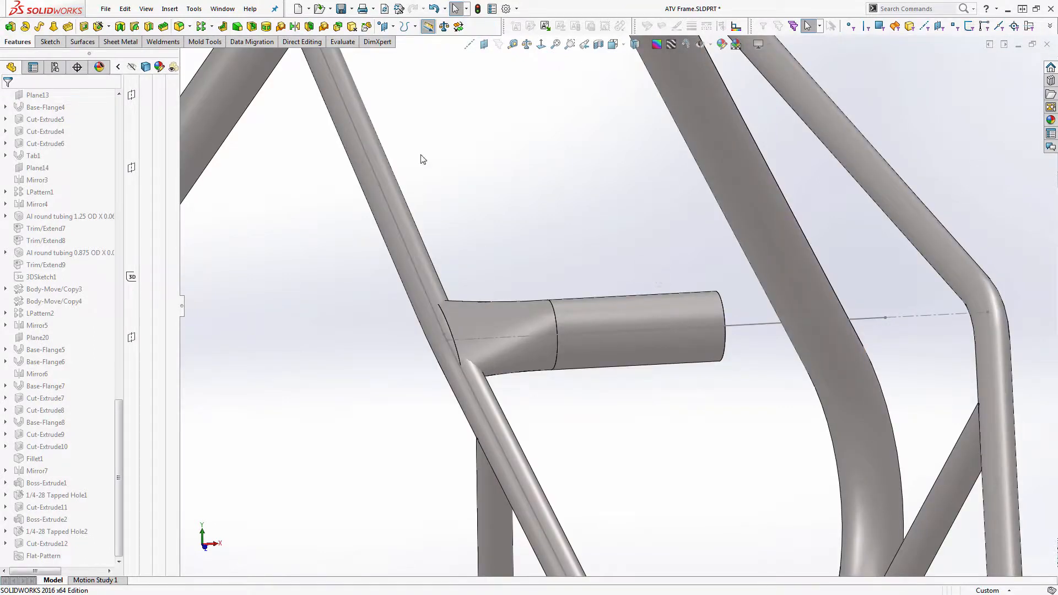
Mirror the merged loft-and-tube body about the Right Plane as a body, without merging solids.
click(295, 26)
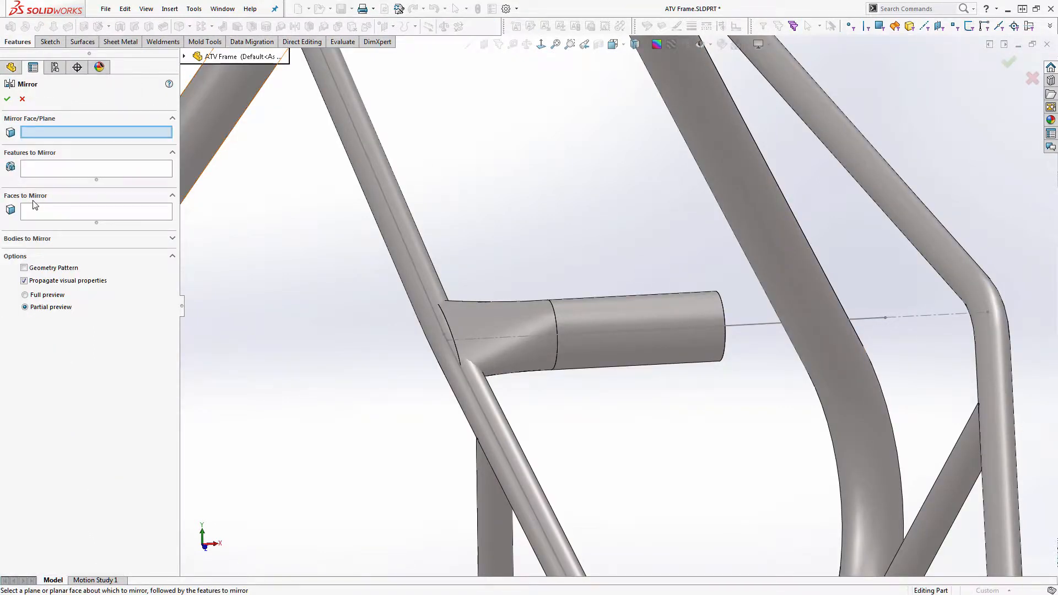
click(192, 56)
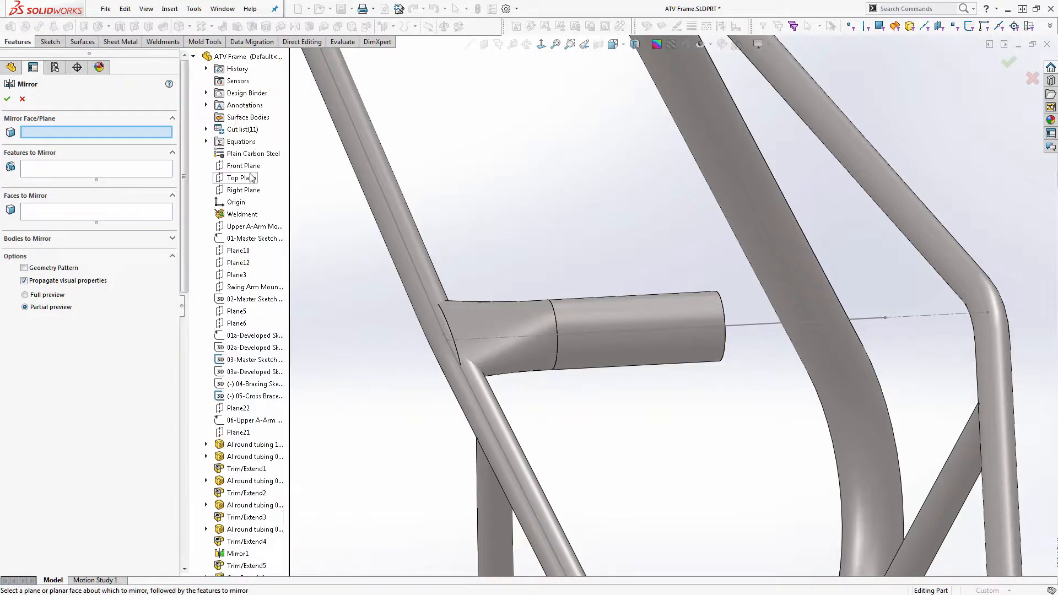
click(243, 190)
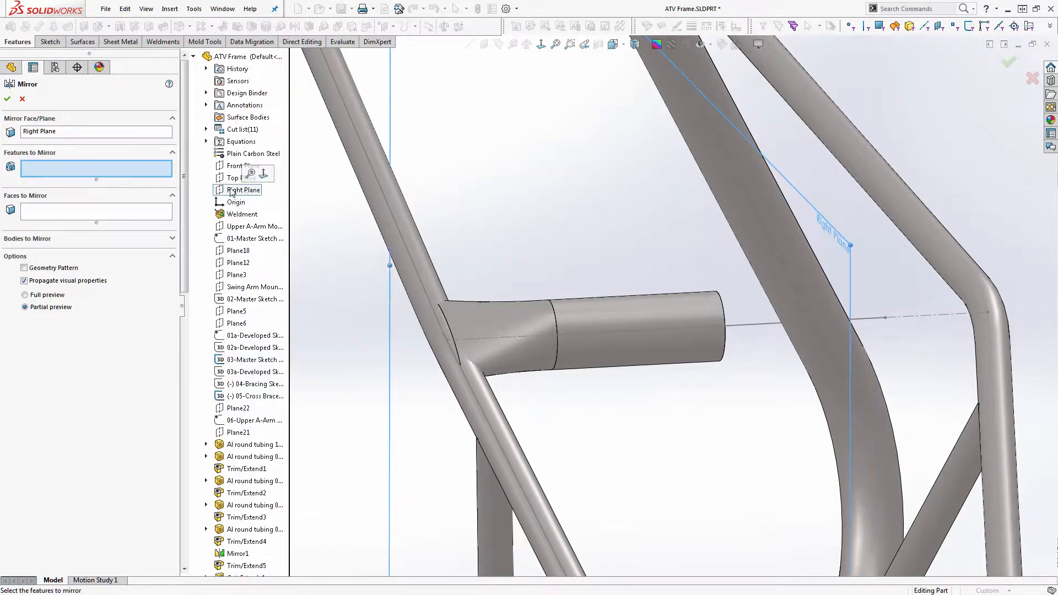
click(52, 237)
click(607, 331)
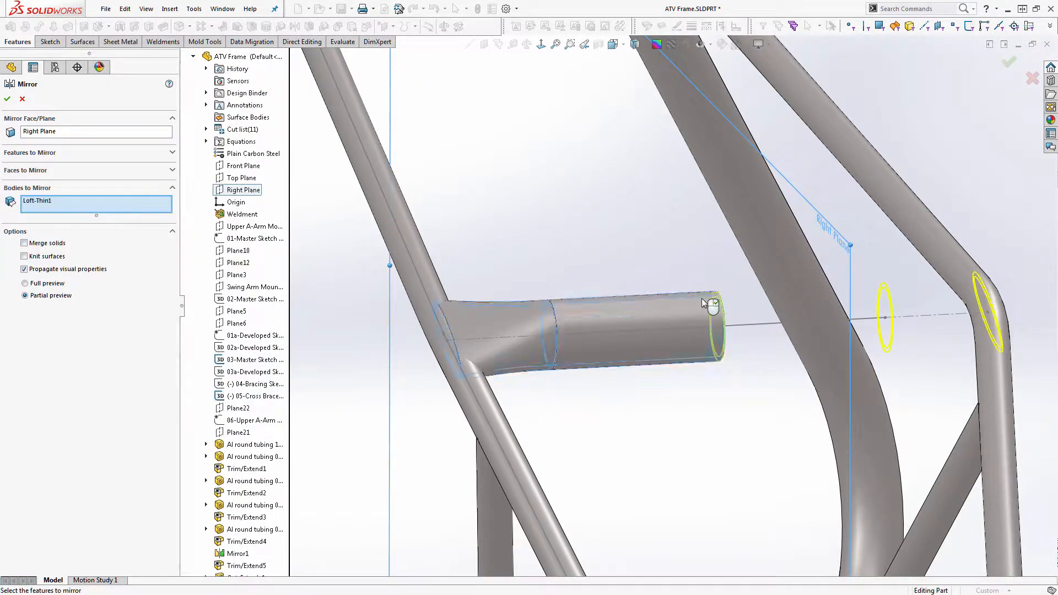
click(7, 99)
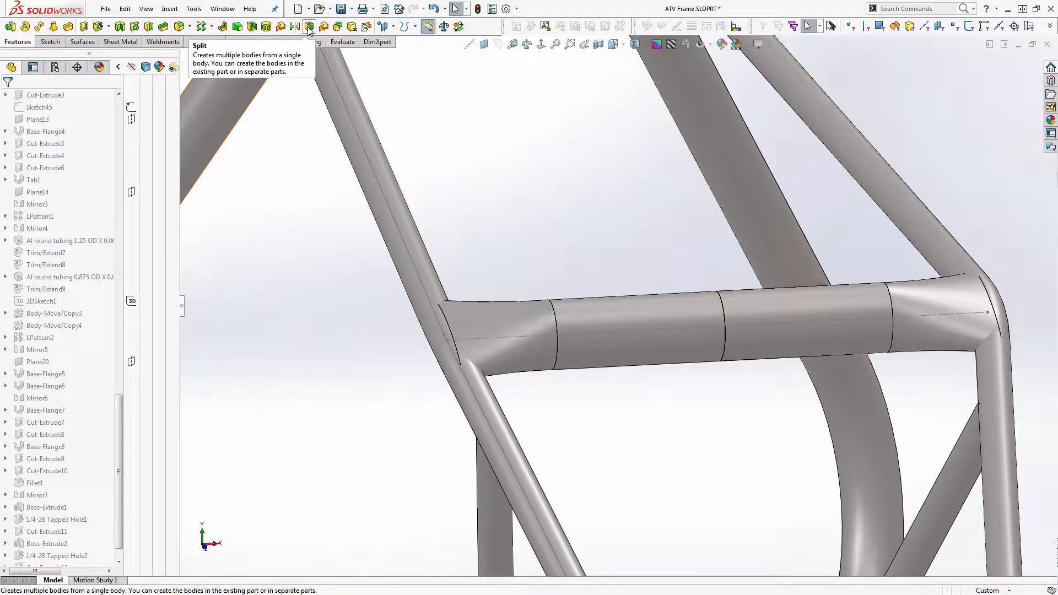
Combine the original cross brace half and its mirrored half into one body with the Add operation.
click(339, 27)
click(649, 329)
click(796, 322)
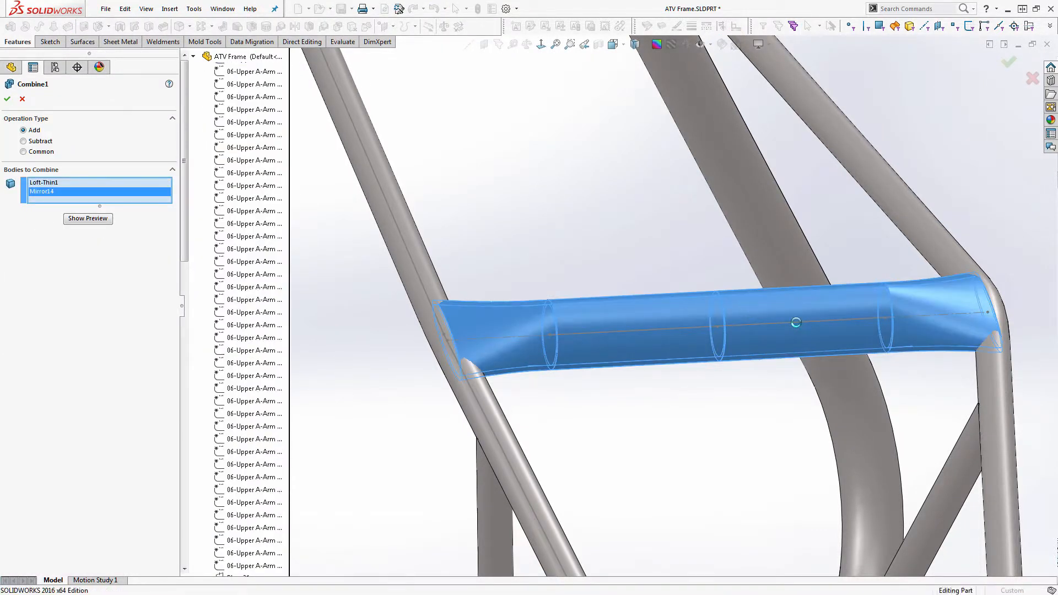
key(Return)
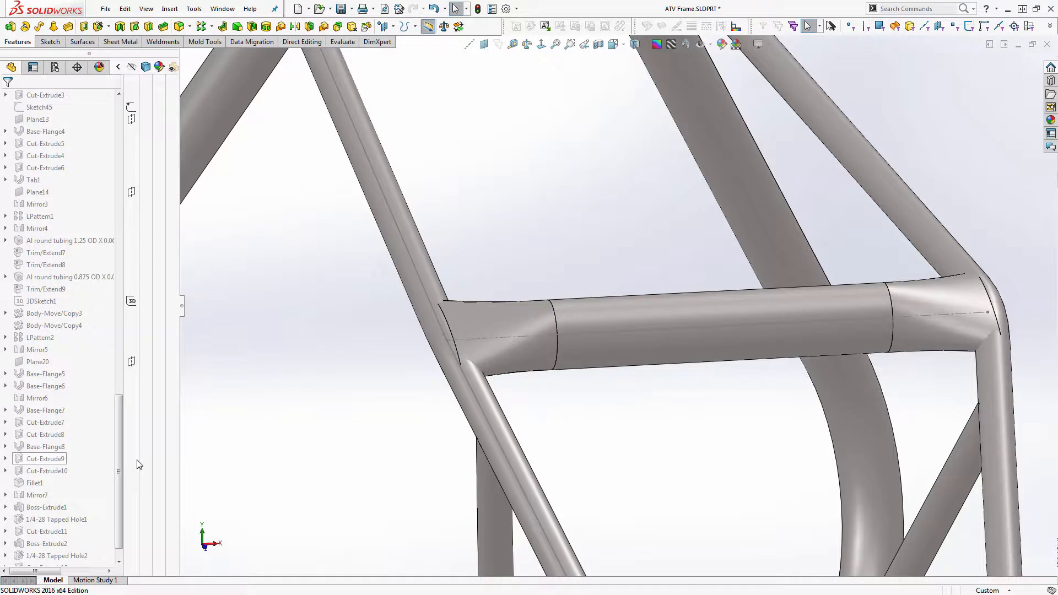
Roll the feature history forward to just after Trim/Extend6.
drag(117, 472, 105, 522)
scroll(95, 280, up, 9)
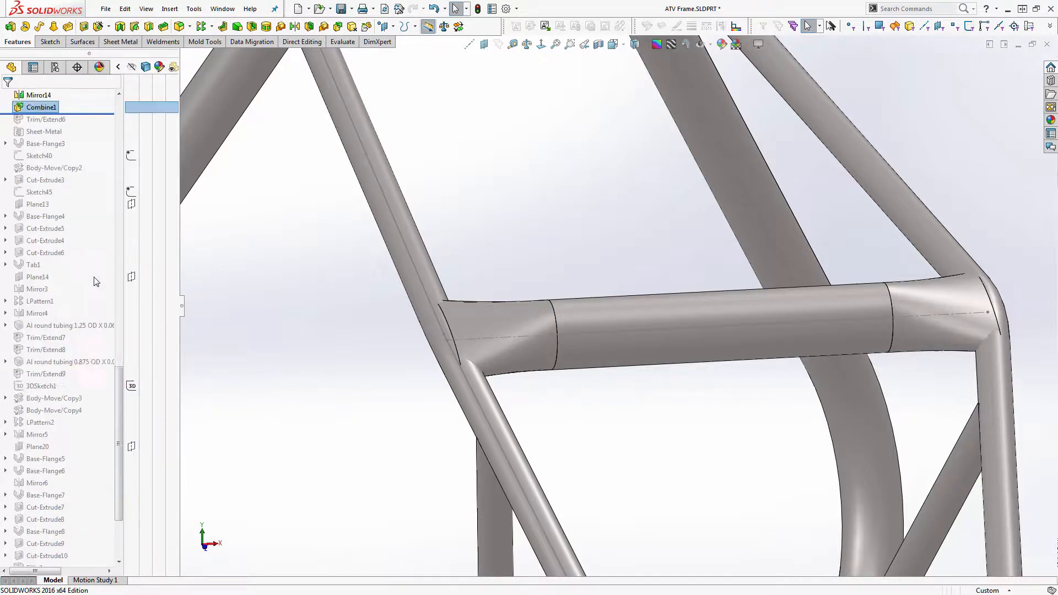
drag(89, 331, 84, 345)
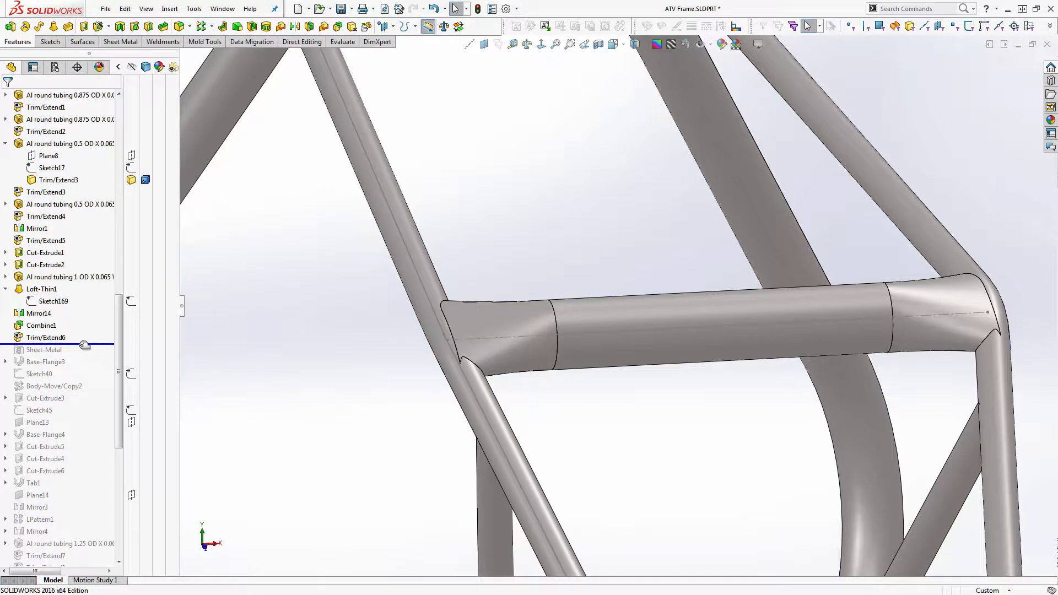
Set the short dimension of the loft's elliptical profile at the side rail to 0.24 in.
mouse_move(63, 343)
click(54, 301)
mouse_move(463, 385)
middle_down()
mouse_move(504, 354)
mouse_move(534, 369)
middle_up()
scroll(433, 354, down, 6)
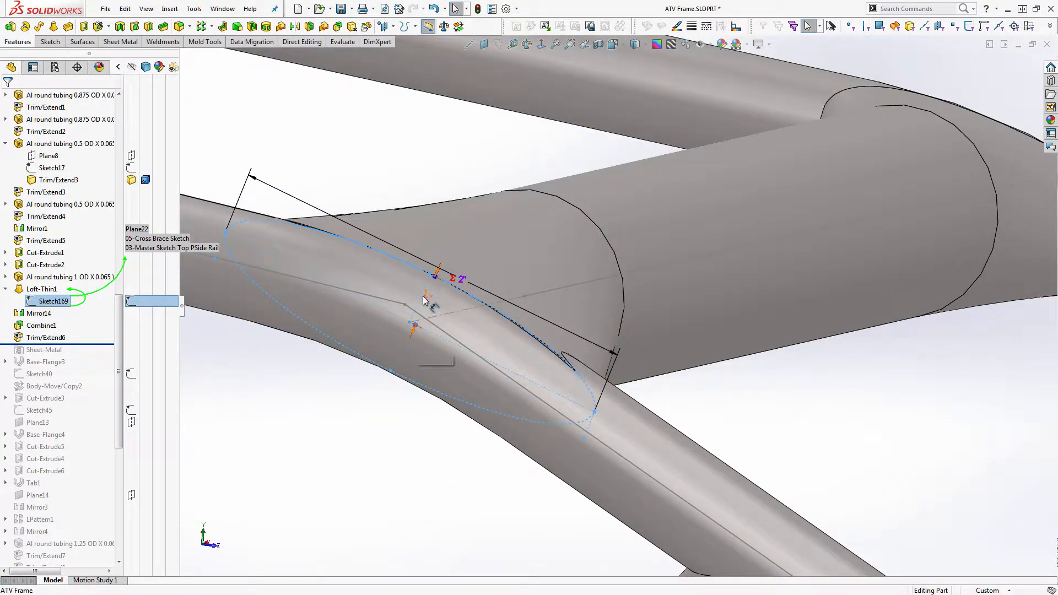
double_click(424, 299)
key(BackSpace)
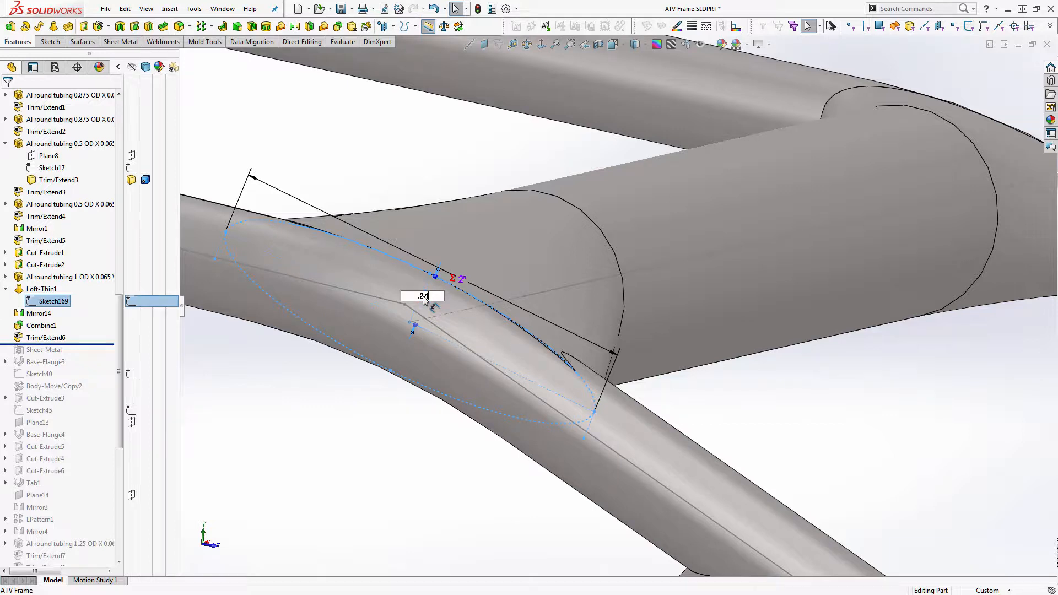
key(Return)
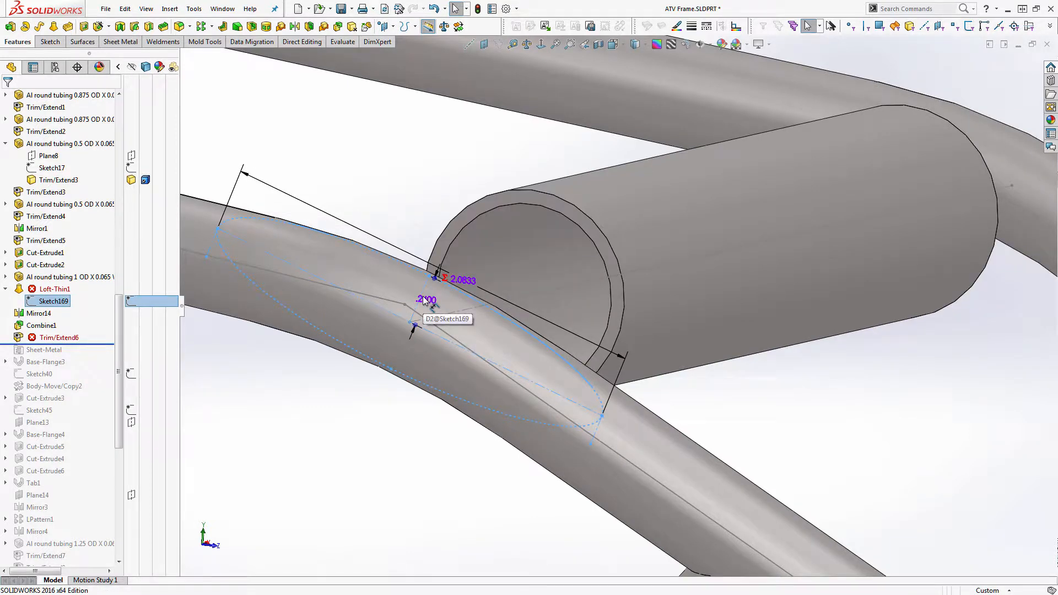
click(71, 339)
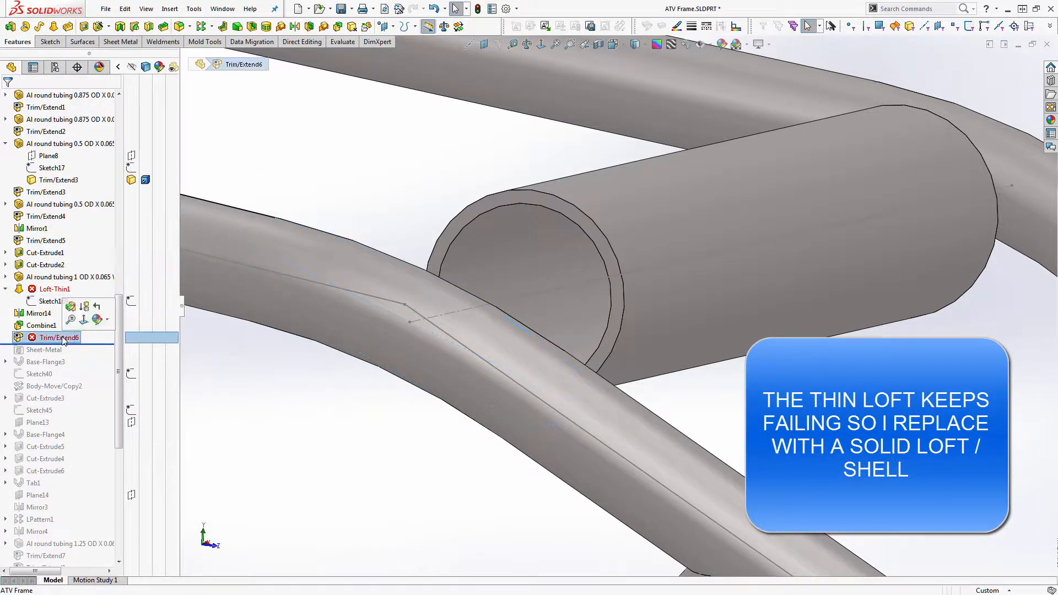
click(71, 306)
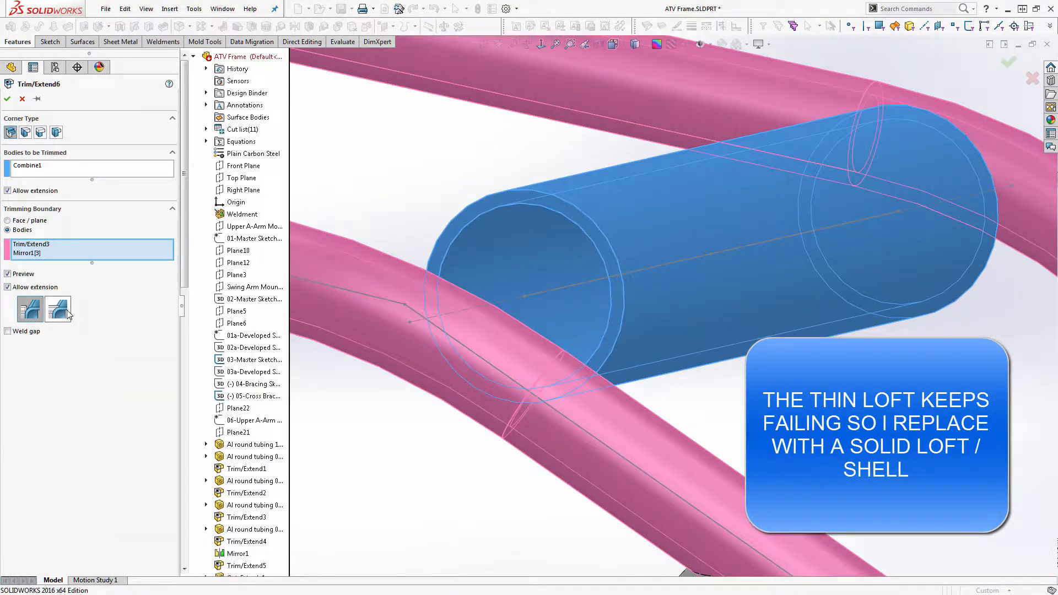
click(26, 101)
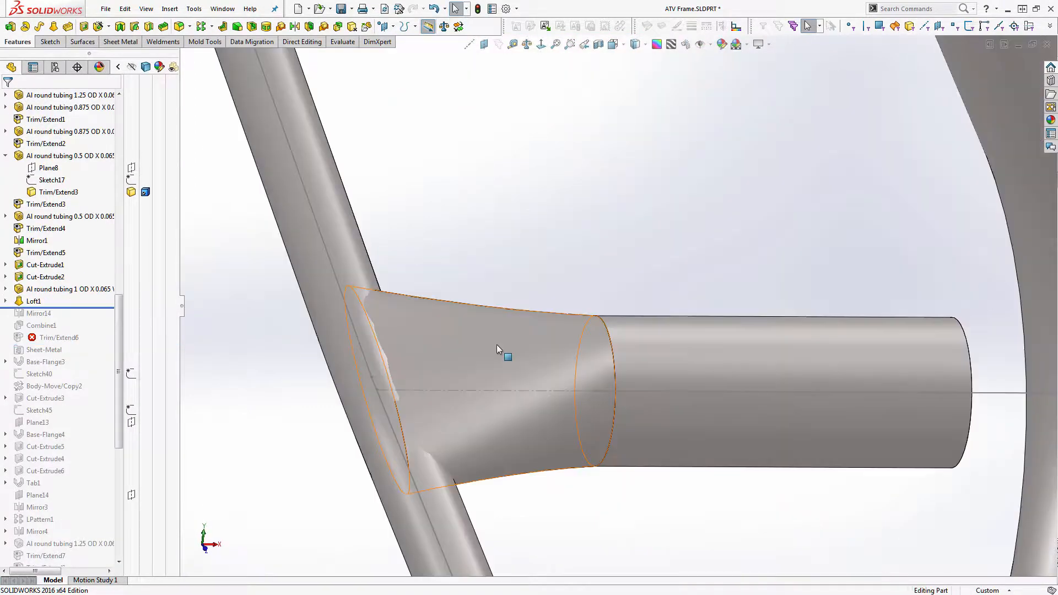
Isolate the solid loft body and shell it with 0.065 in walls, removing both end faces.
right_click(497, 345)
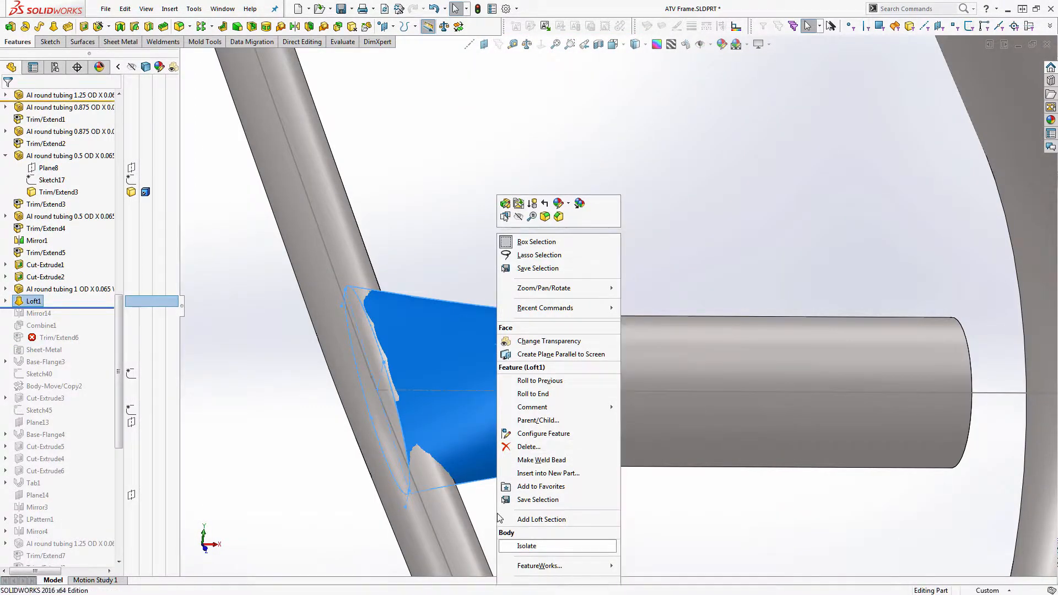
click(526, 546)
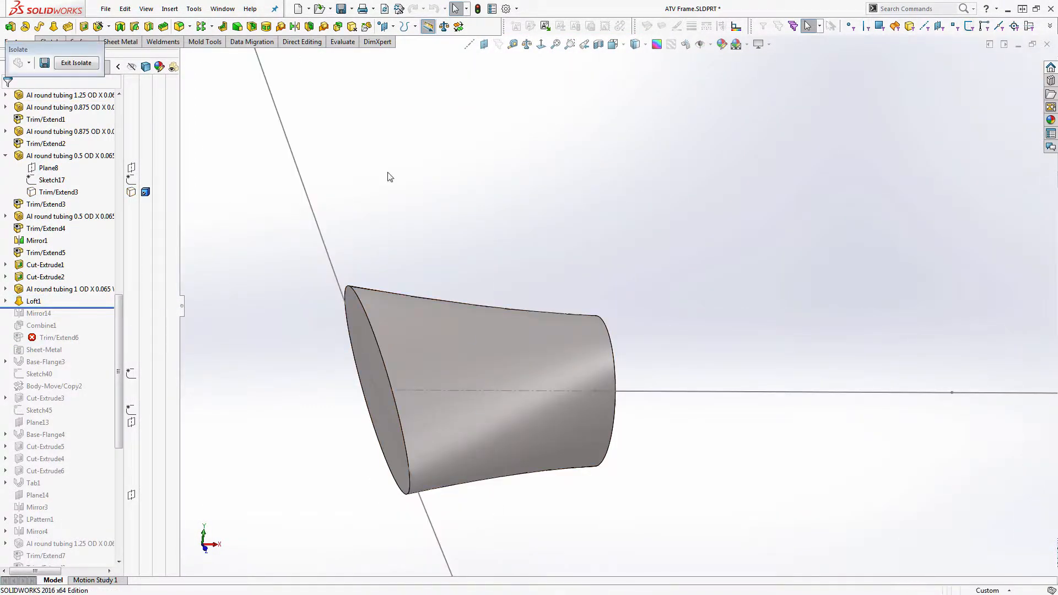
click(252, 26)
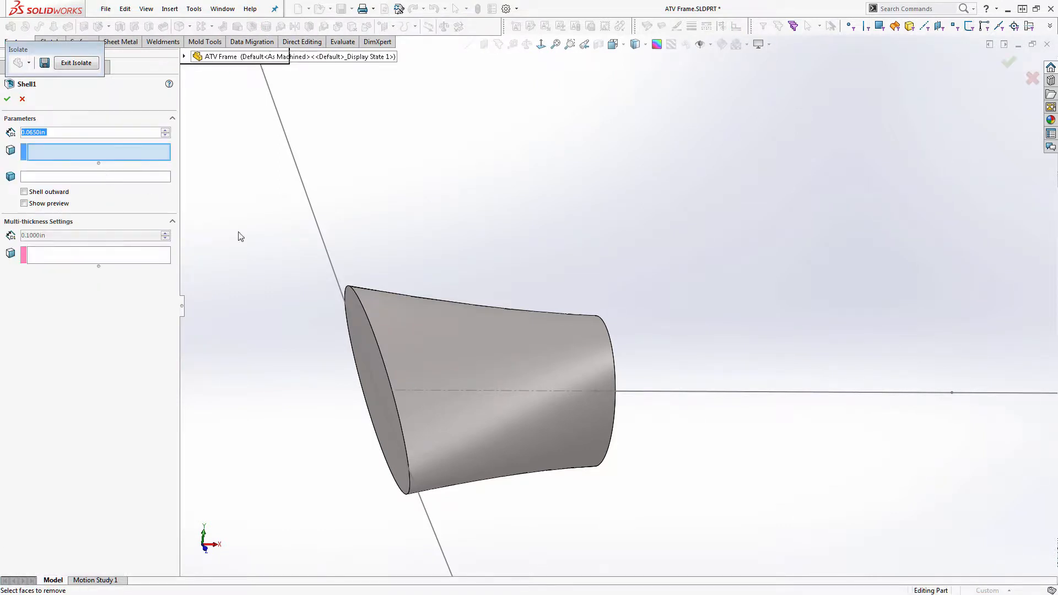
click(360, 356)
middle_drag(358, 356, 723, 401)
click(723, 401)
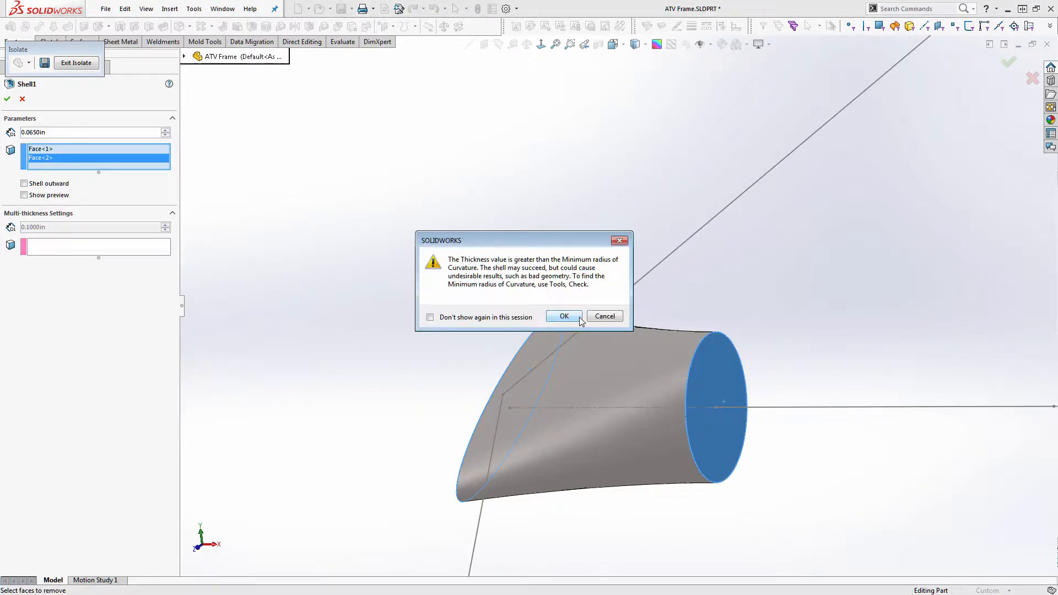
click(577, 318)
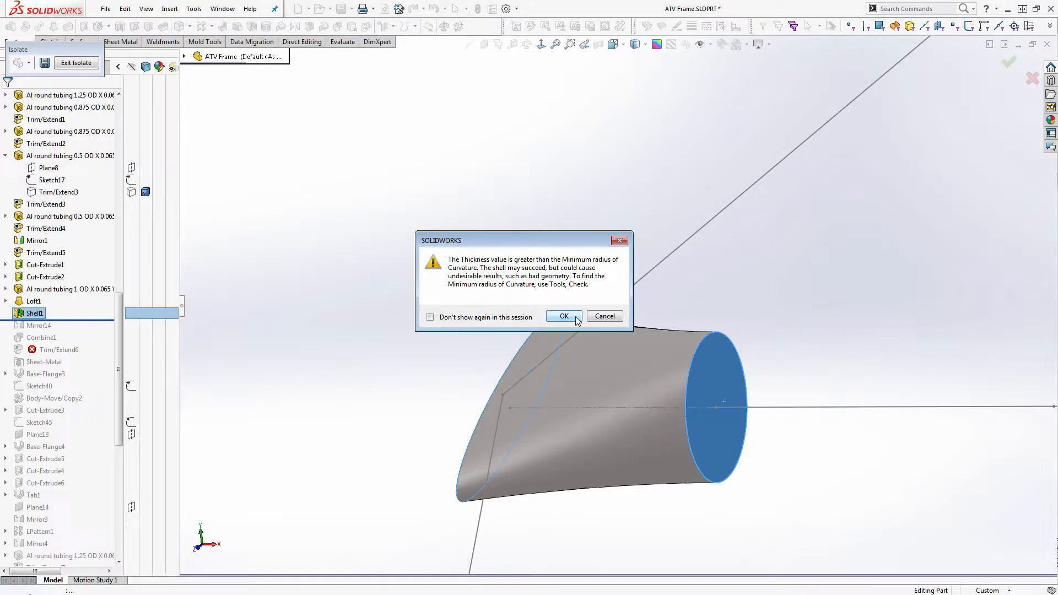
Examine the shelled loft's interior and wall around the narrow tip of its elliptical opening.
middle_drag(570, 344, 649, 500)
scroll(566, 440, down, 5)
scroll(564, 436, down, 1)
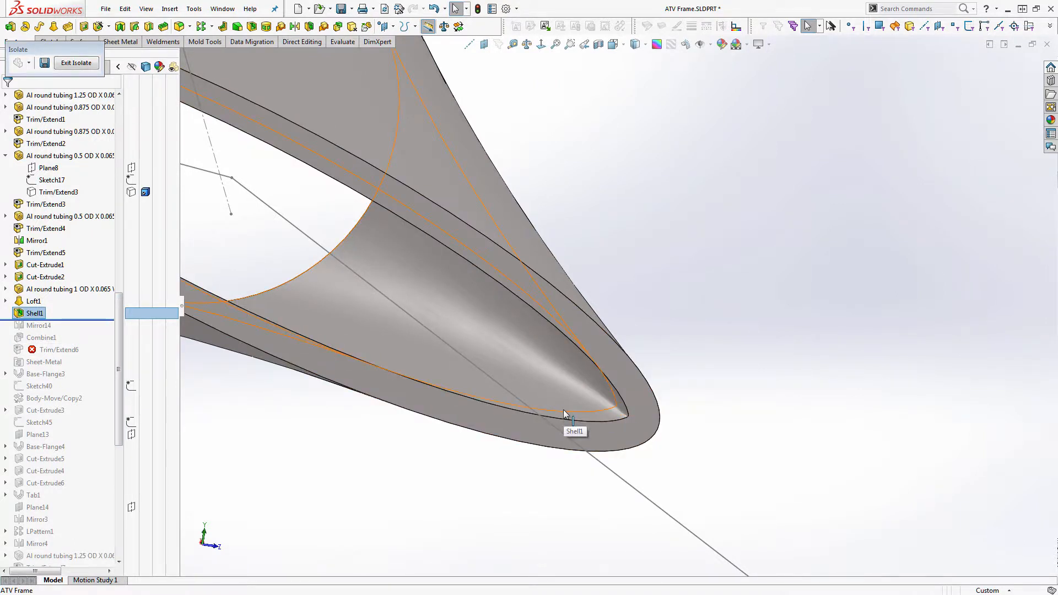
scroll(563, 363, up, 2)
middle_drag(561, 353, 511, 372)
scroll(505, 388, up, 6)
scroll(378, 338, down, 1)
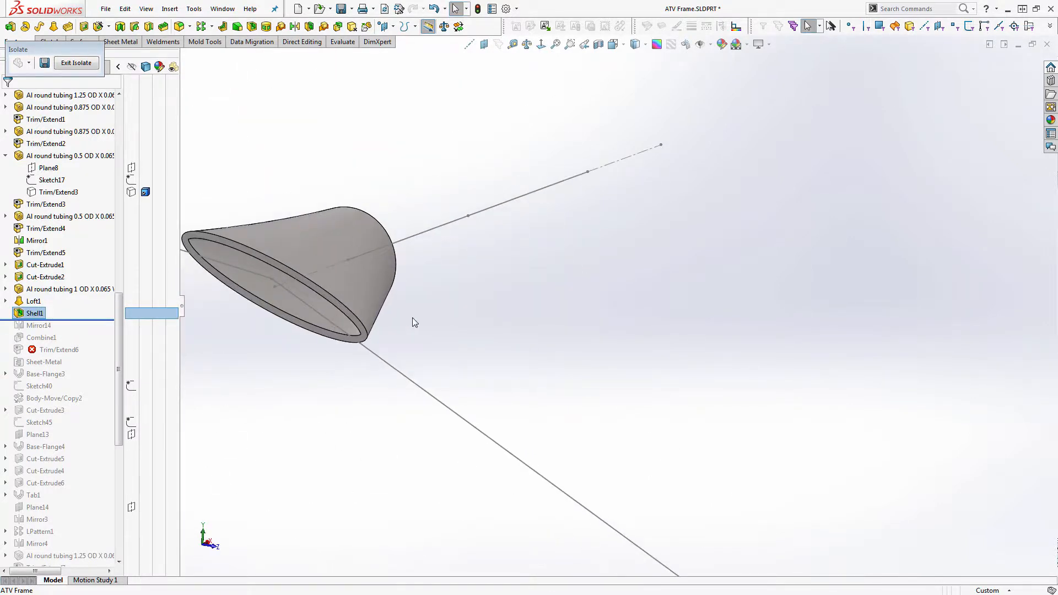
middle_drag(382, 317, 366, 316)
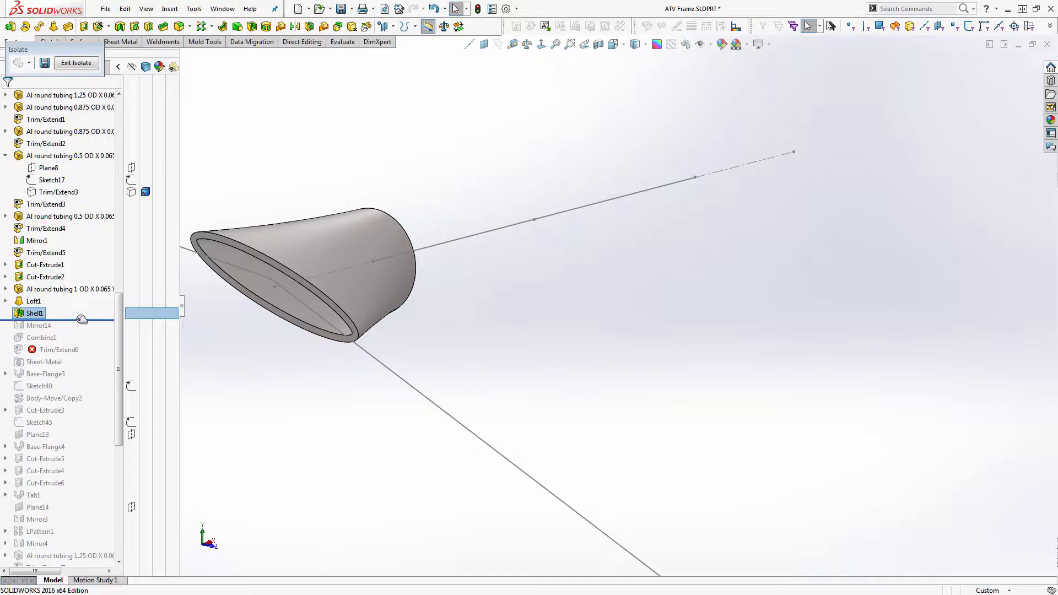
Exit the isolated view and combine the shelled loft with the middle tube.
drag(81, 319, 75, 333)
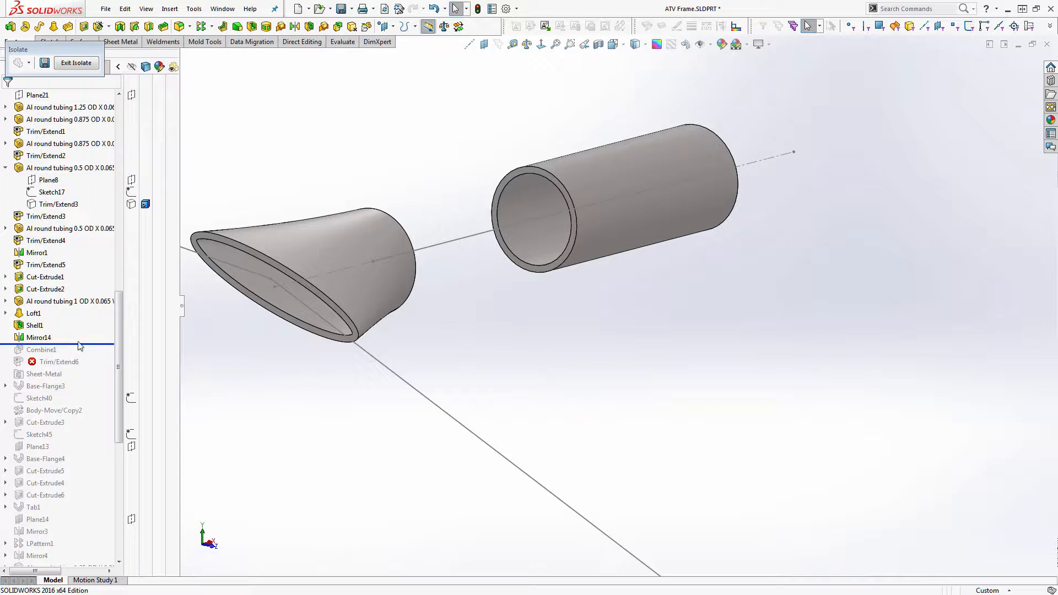
drag(78, 344, 81, 331)
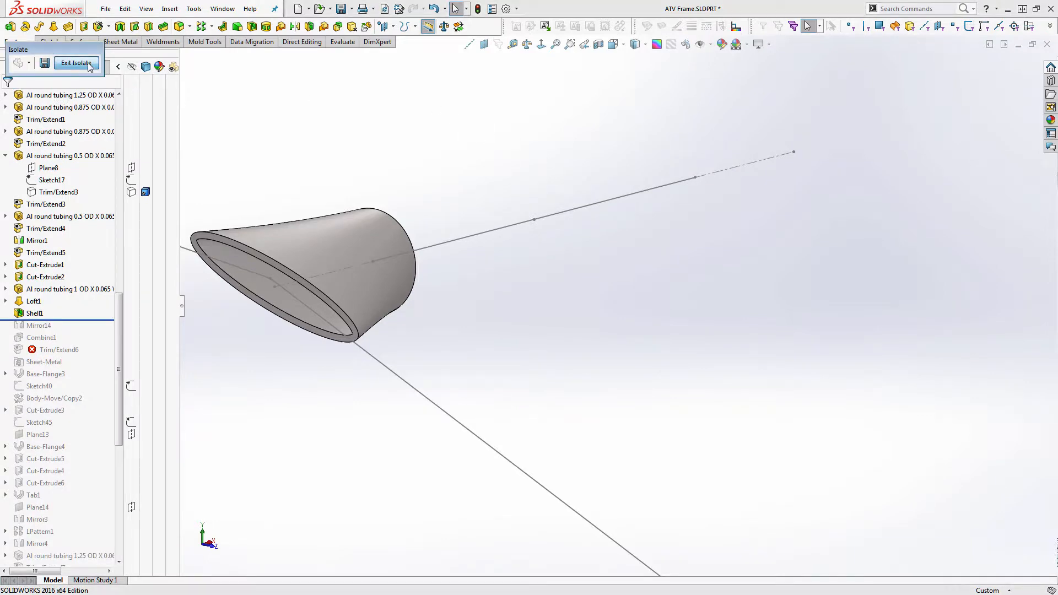
click(76, 62)
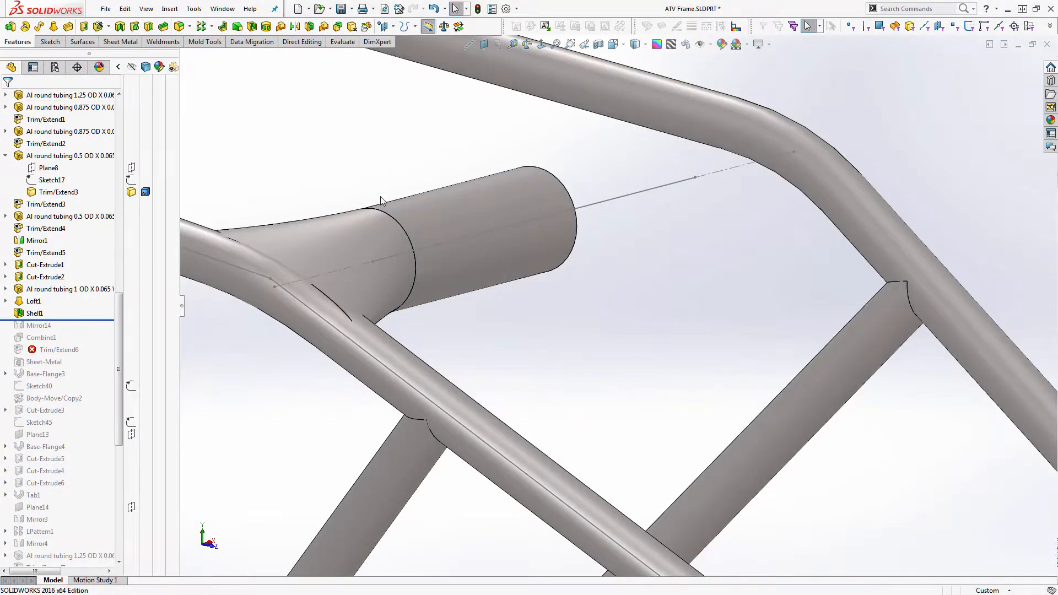
click(338, 26)
click(353, 218)
click(416, 202)
right_click(416, 202)
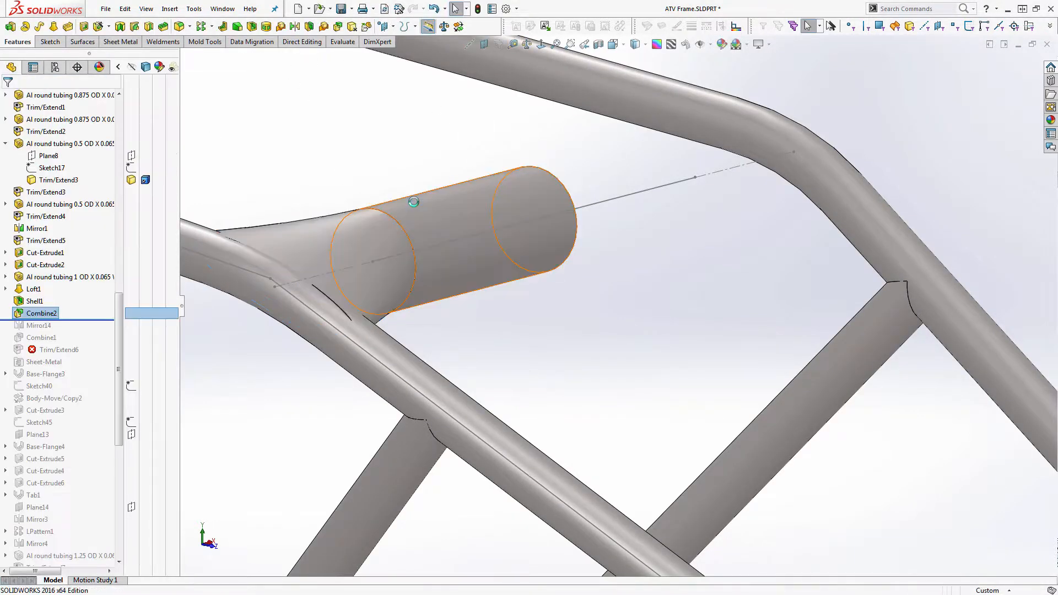
Roll the model forward through the final brace trim and set the short dimension of the loft's elliptical profile to 0.23 in.
drag(99, 322, 94, 358)
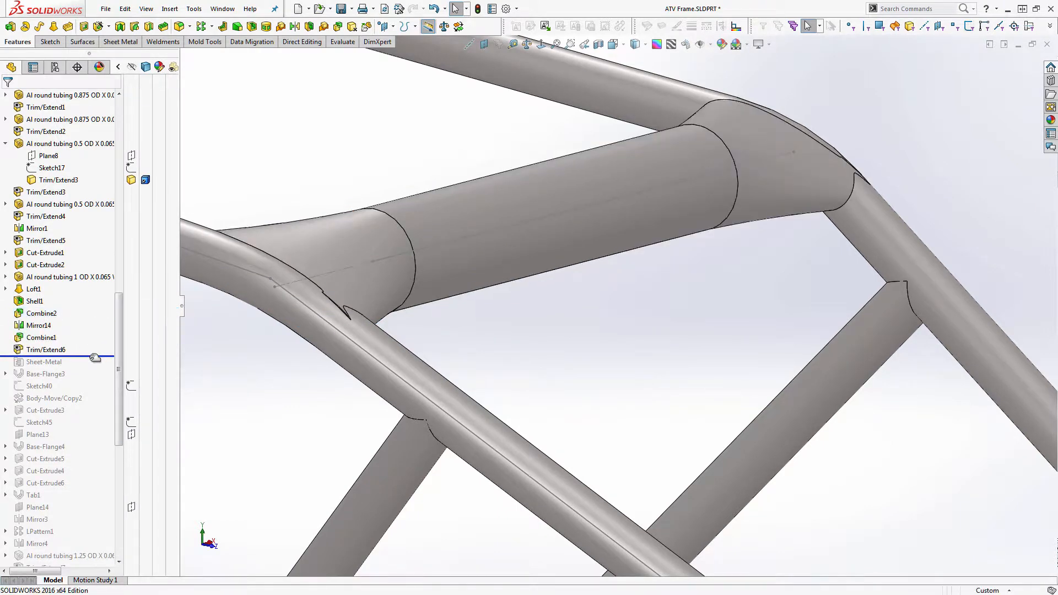
middle_drag(508, 352, 453, 345)
click(365, 253)
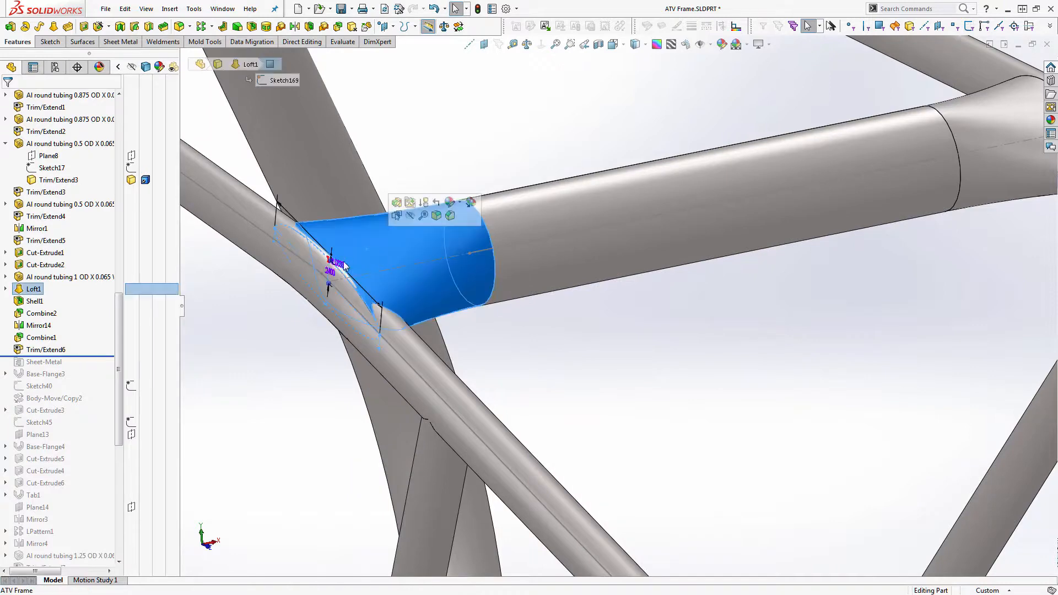
scroll(364, 259, down, 3)
middle_drag(389, 260, 454, 274)
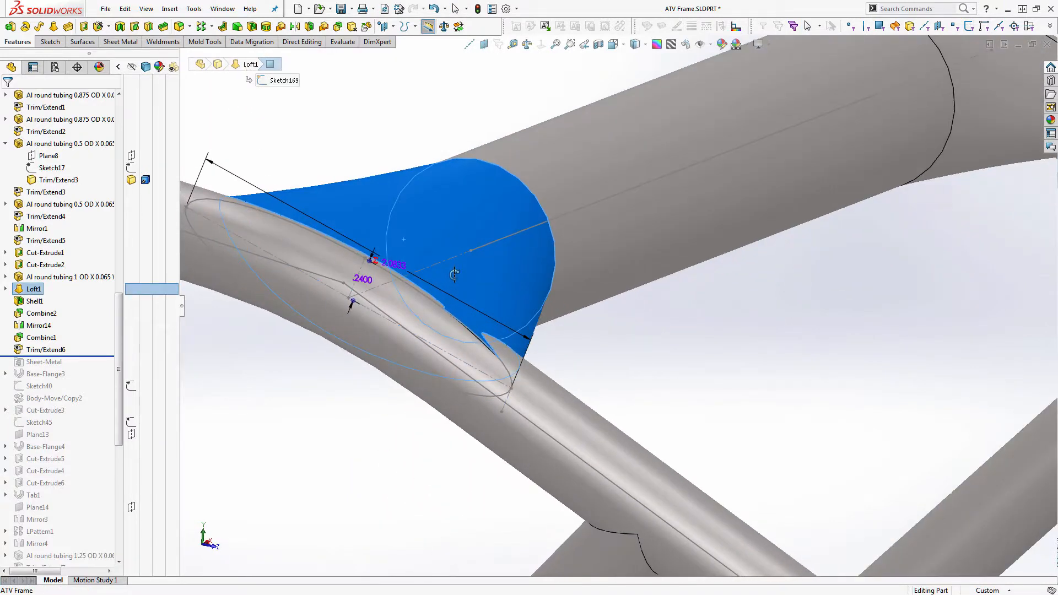
double_click(366, 279)
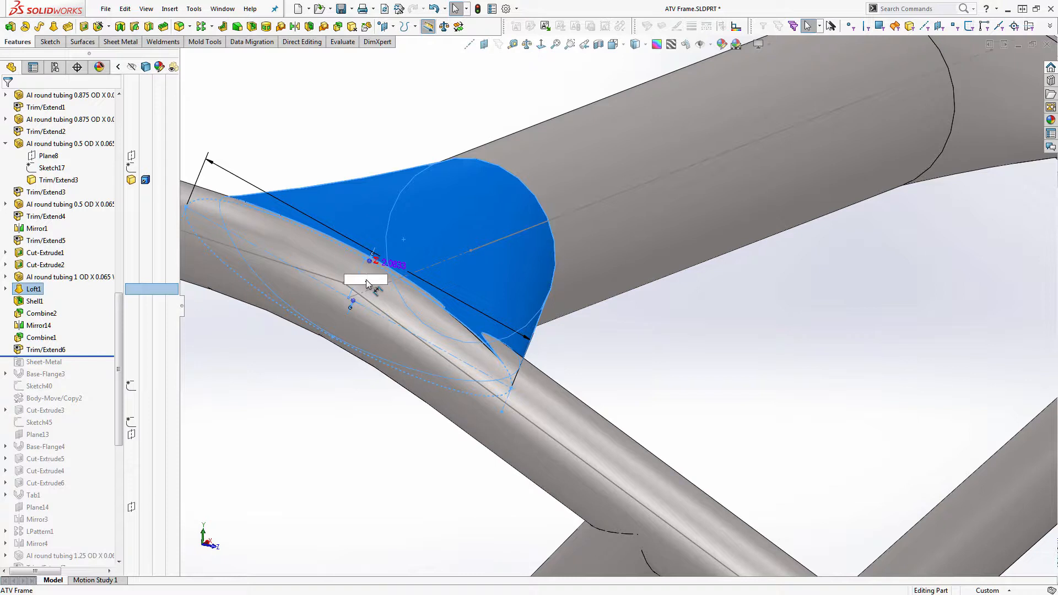
text(.23)
key(Return)
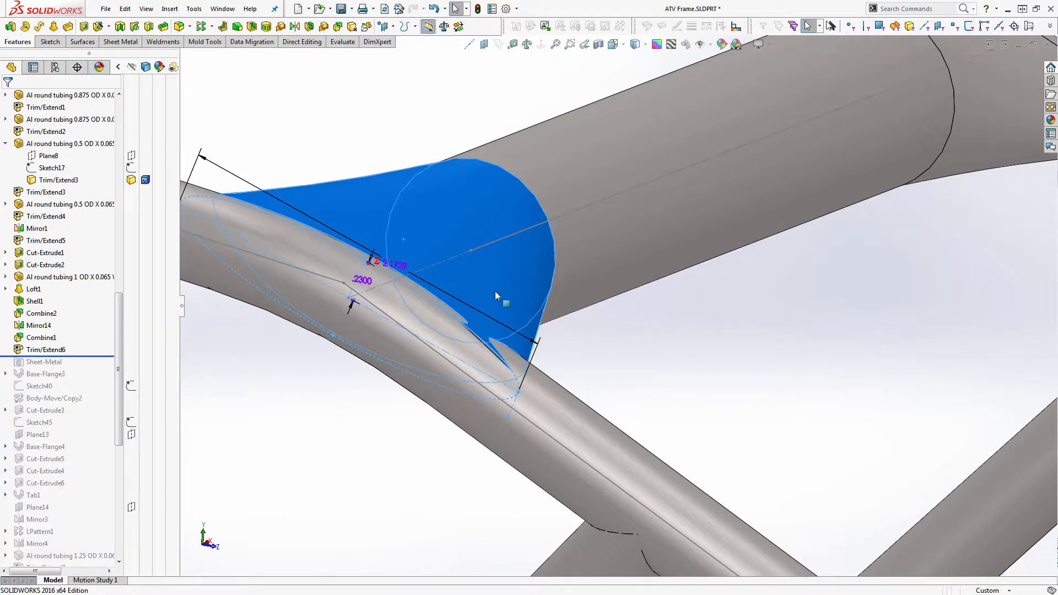
Edit the 05-Cross Brace Sketch and move its line chain slightly so the end construction line shifts outward past the side rail.
middle_drag(499, 298, 460, 280)
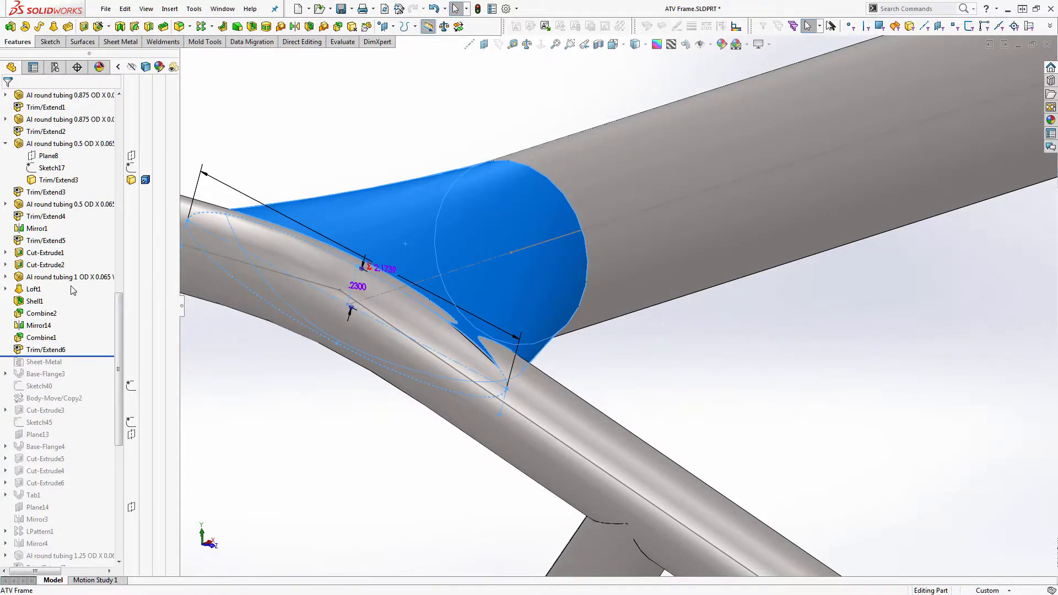
click(529, 243)
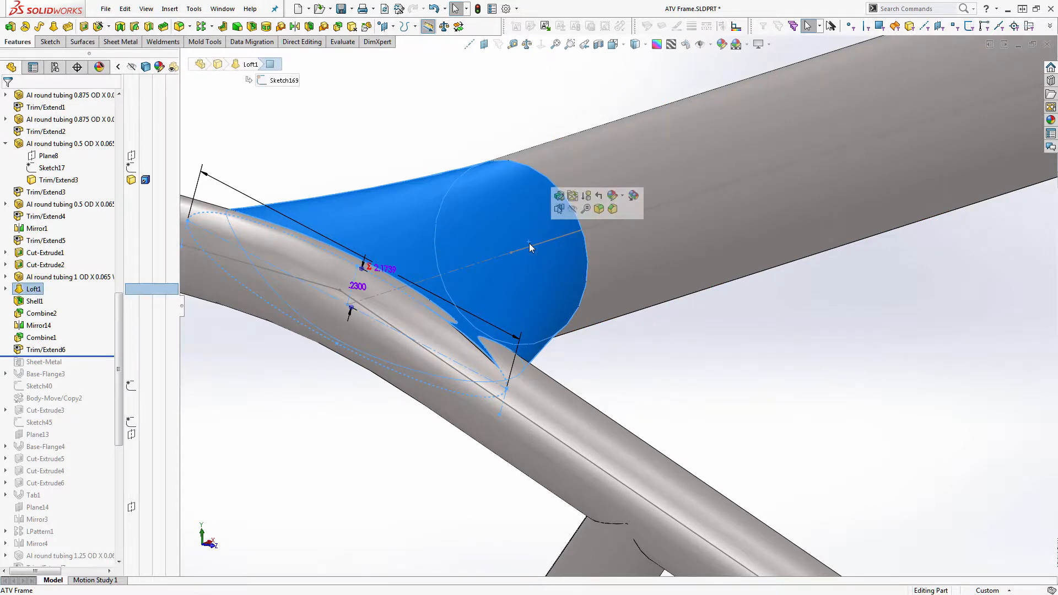
double_click(531, 246)
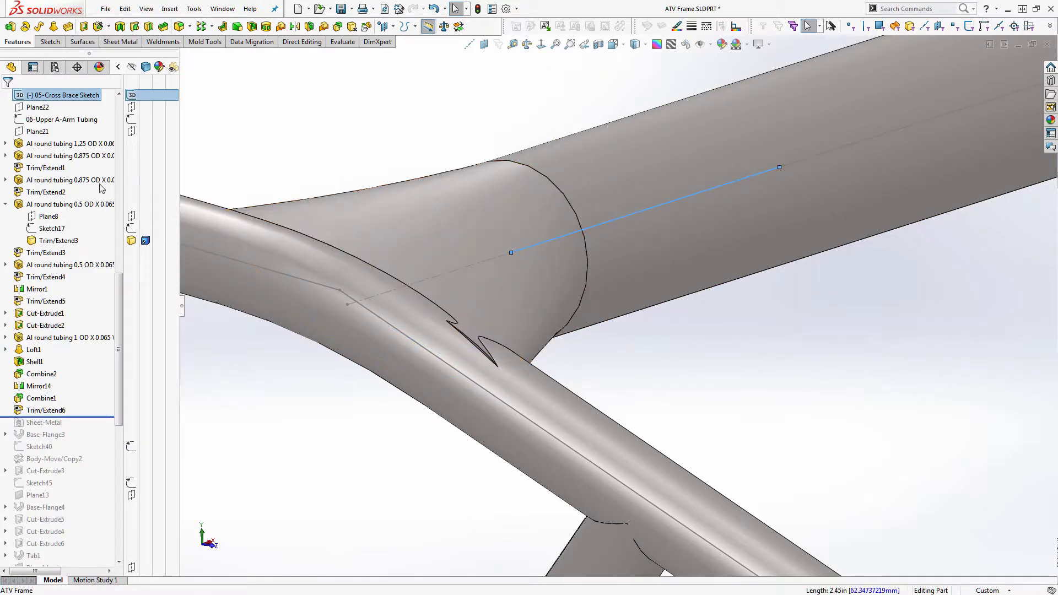
right_click(75, 97)
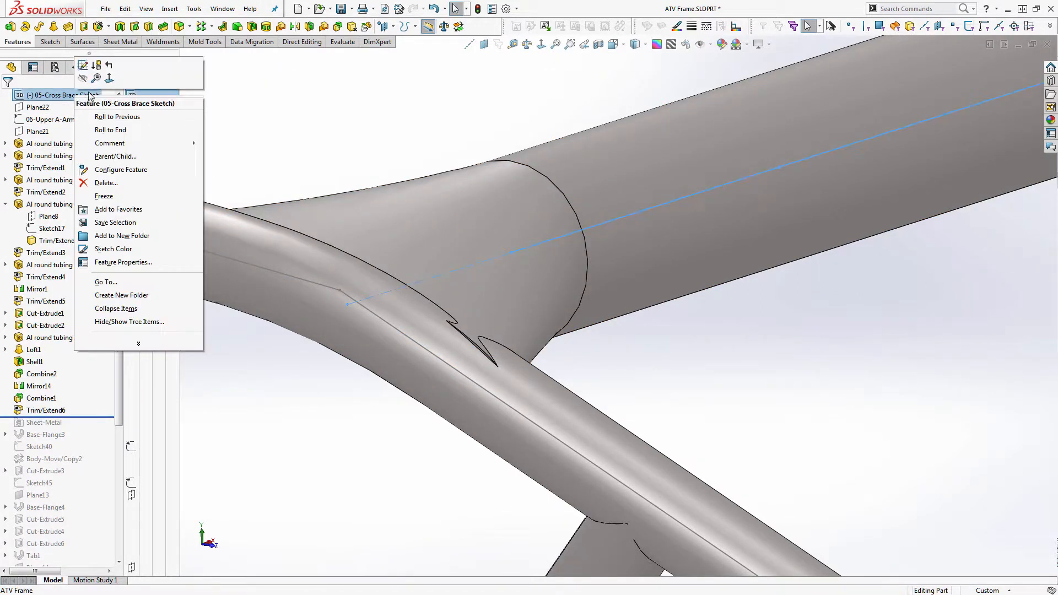
click(83, 65)
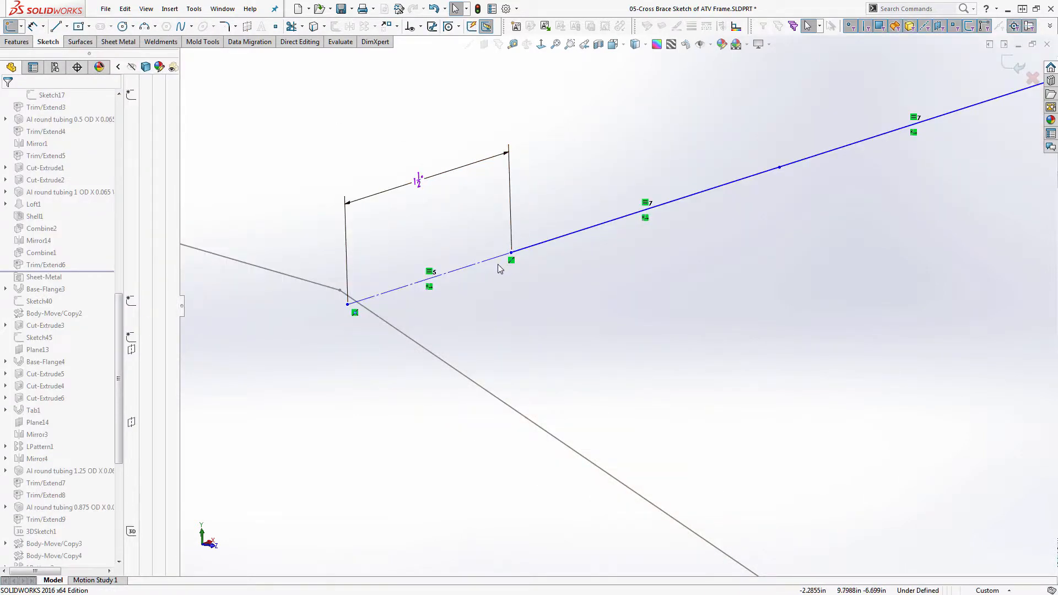
click(492, 263)
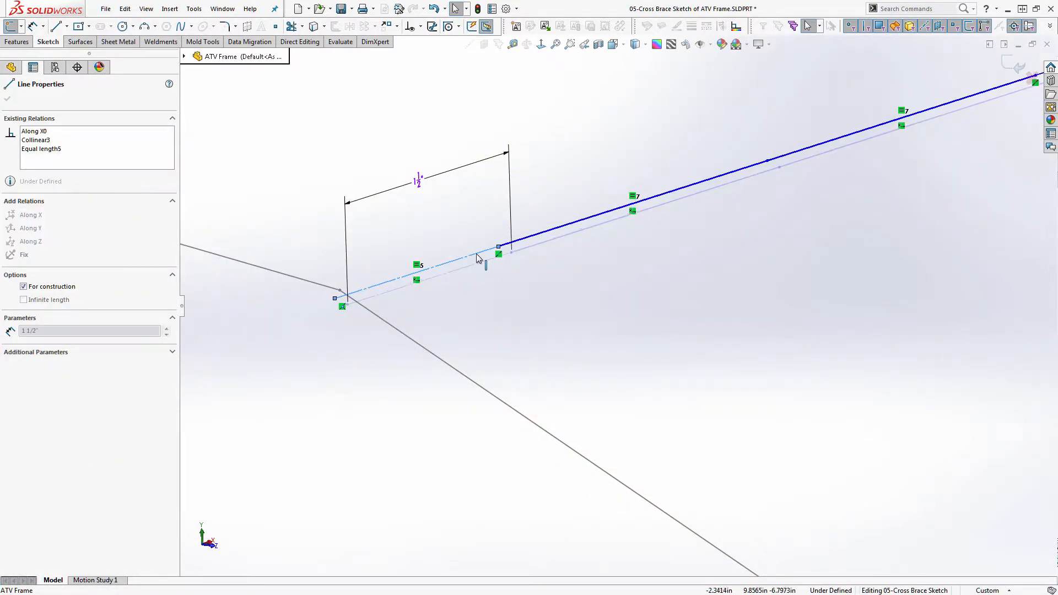
ctrl+middle_drag(476, 254, 464, 247)
click(1006, 67)
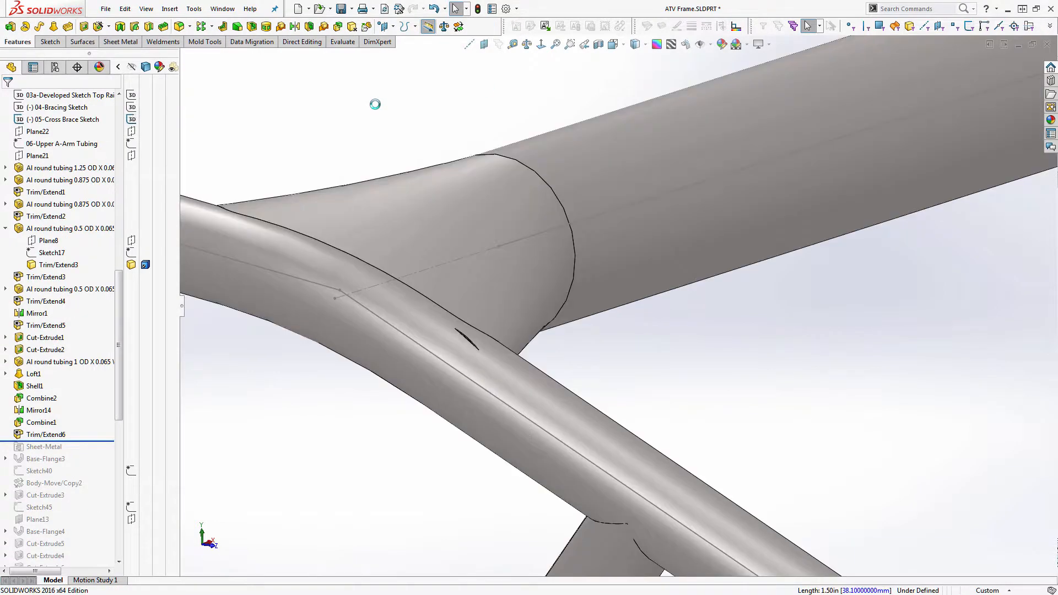
Edit the cross brace trim against both side rails, discarding the two end pieces and keeping the middle body.
middle_drag(468, 250, 408, 300)
click(46, 434)
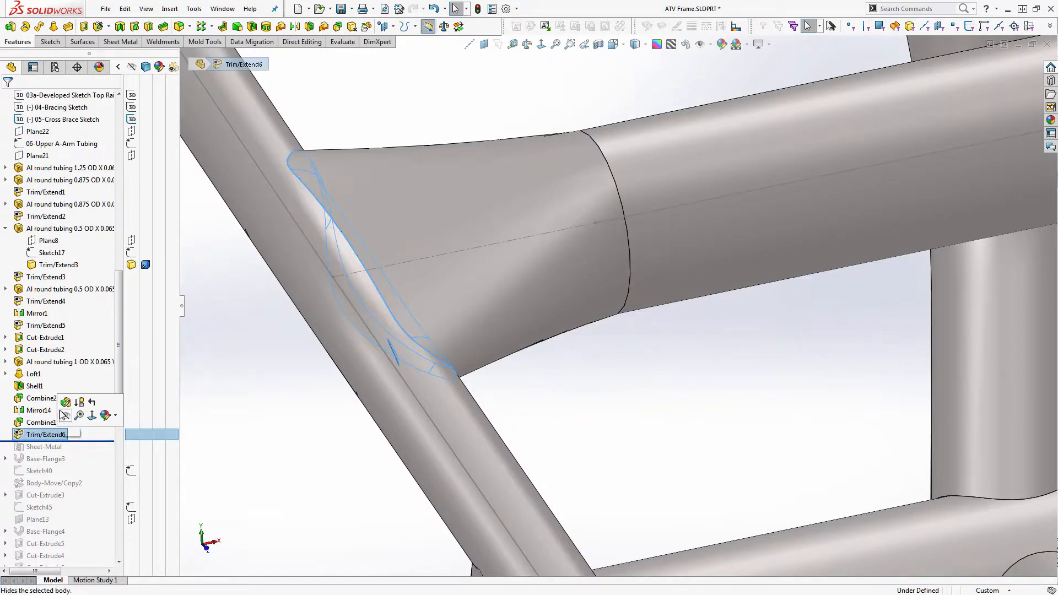
click(65, 403)
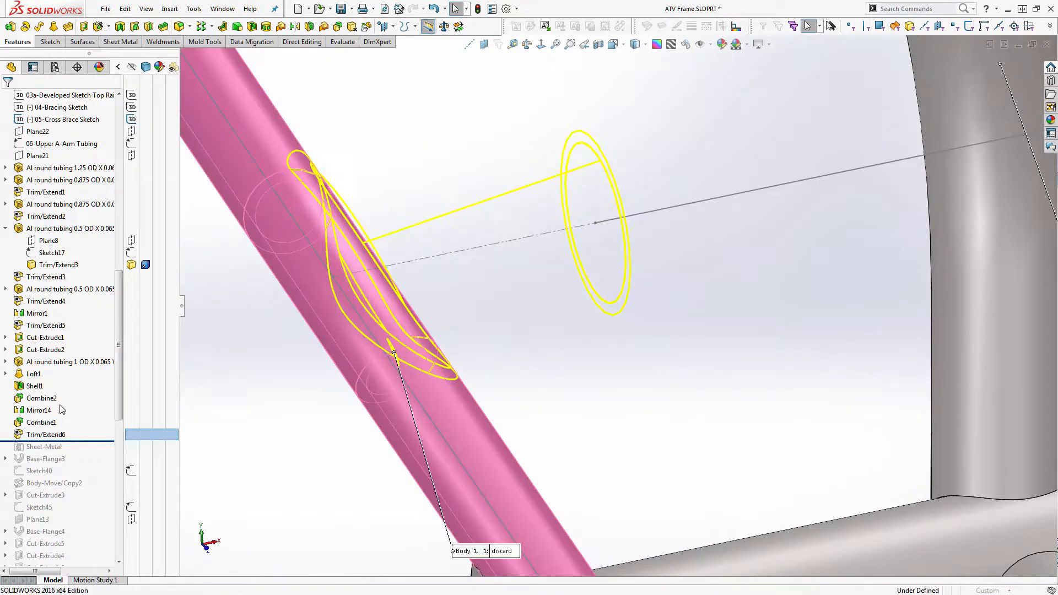
click(508, 551)
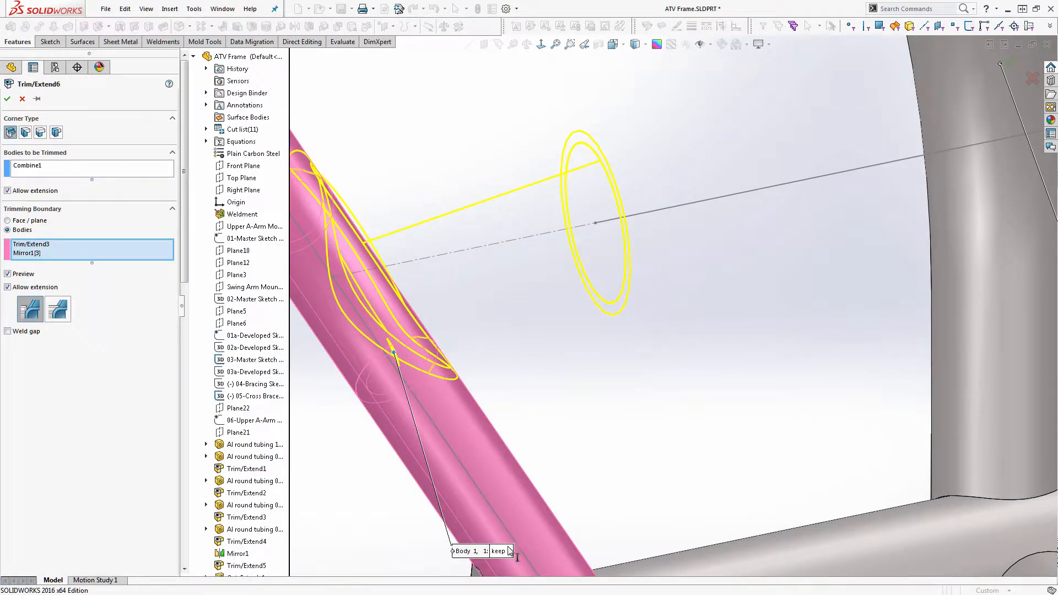
click(510, 551)
scroll(533, 404, up, 4)
scroll(609, 381, up, 4)
scroll(856, 324, down, 2)
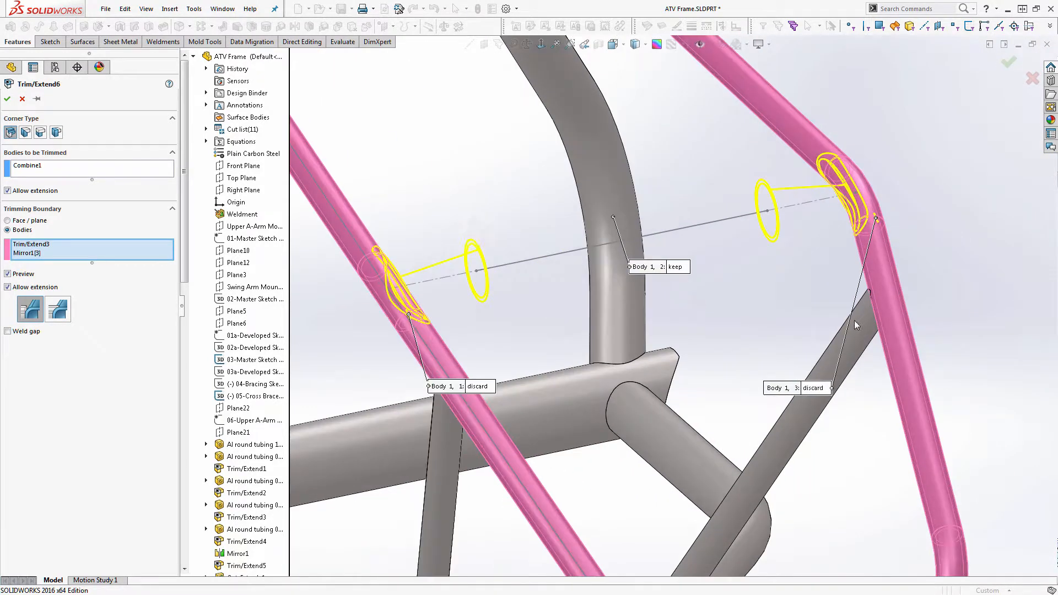
click(8, 100)
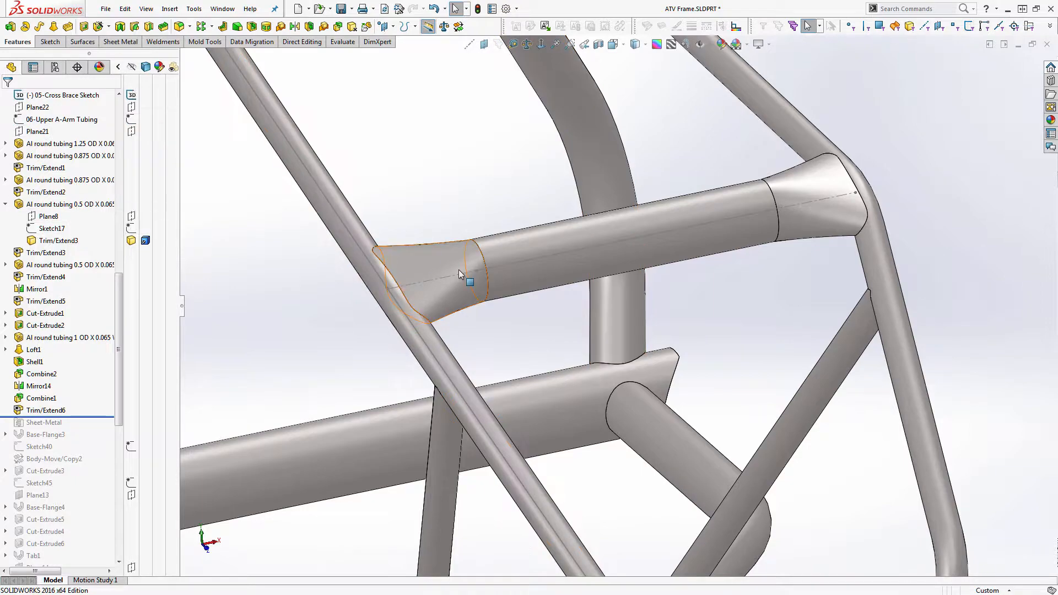
Inspect the trimmed brace, roll back to just after the 1 in middle tube, and review the cross brace sketch's solid and construction segments.
scroll(459, 269, down, 4)
middle_drag(459, 269, 497, 252)
scroll(497, 252, up, 4)
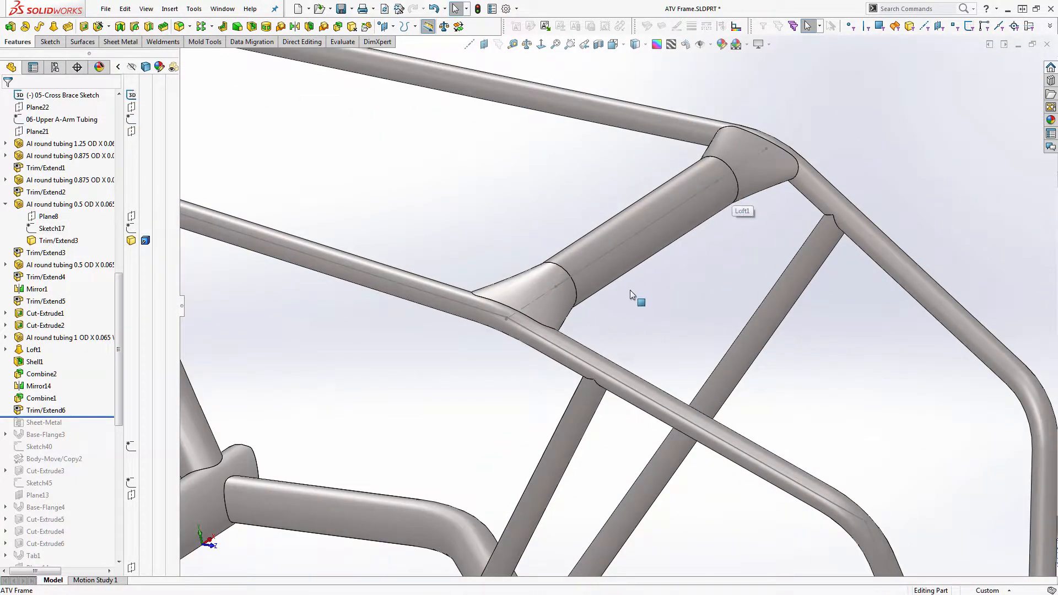
middle_drag(639, 264, 538, 286)
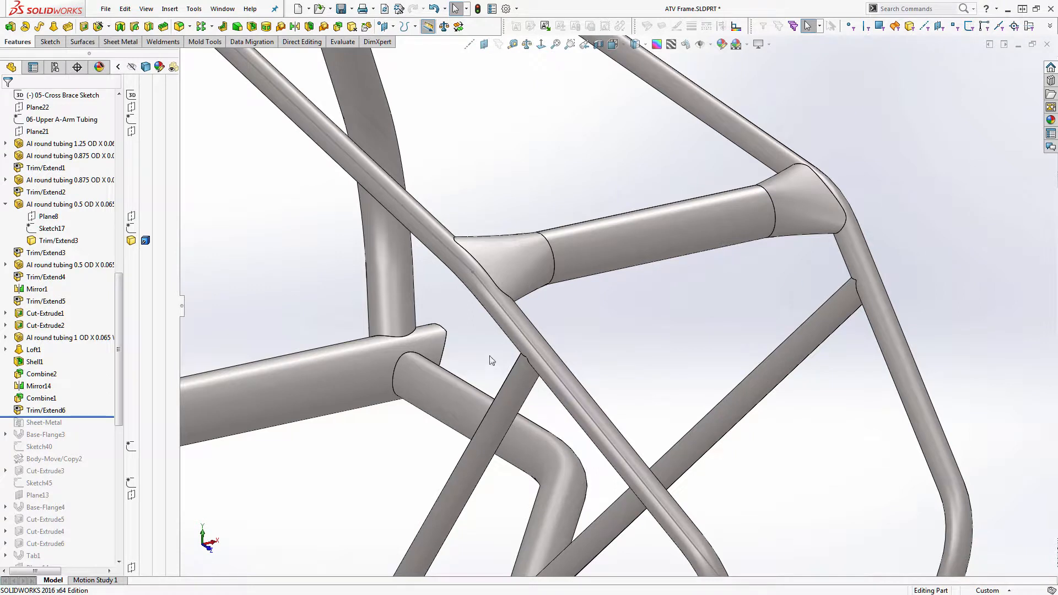
drag(92, 418, 87, 345)
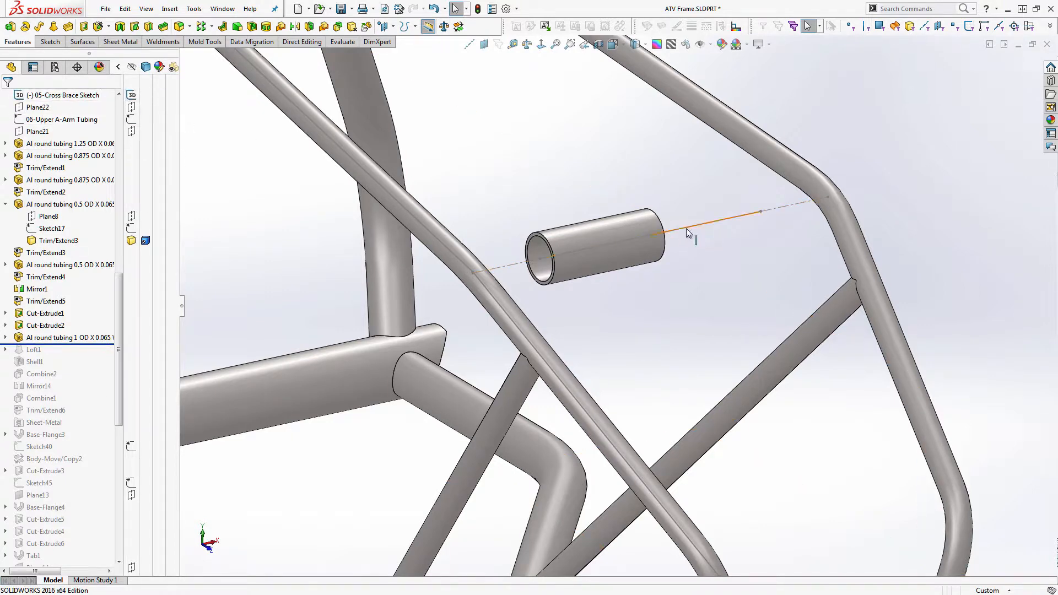
middle_drag(687, 229, 665, 226)
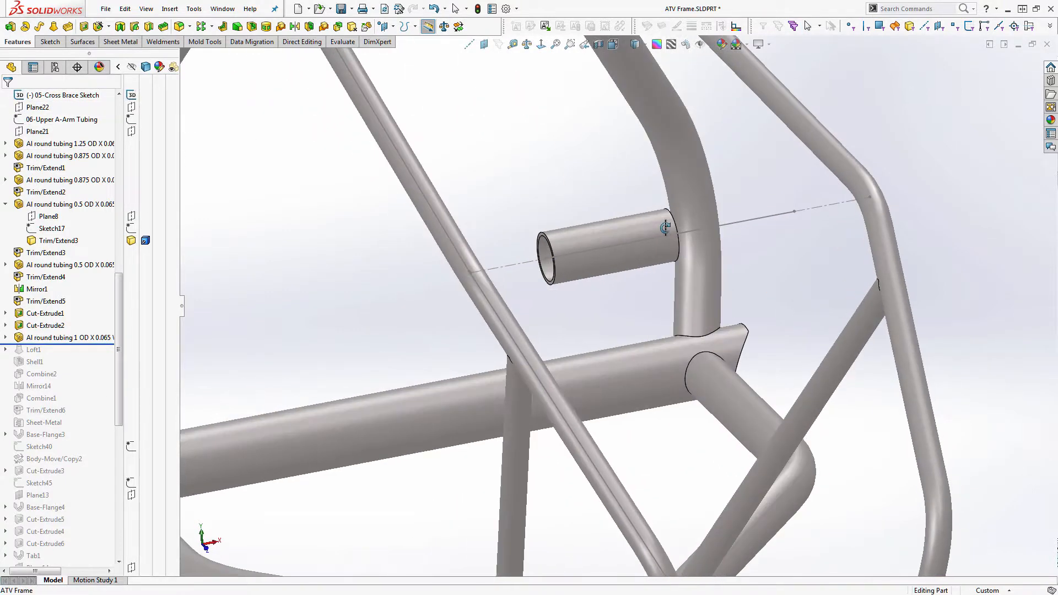
click(620, 245)
click(733, 227)
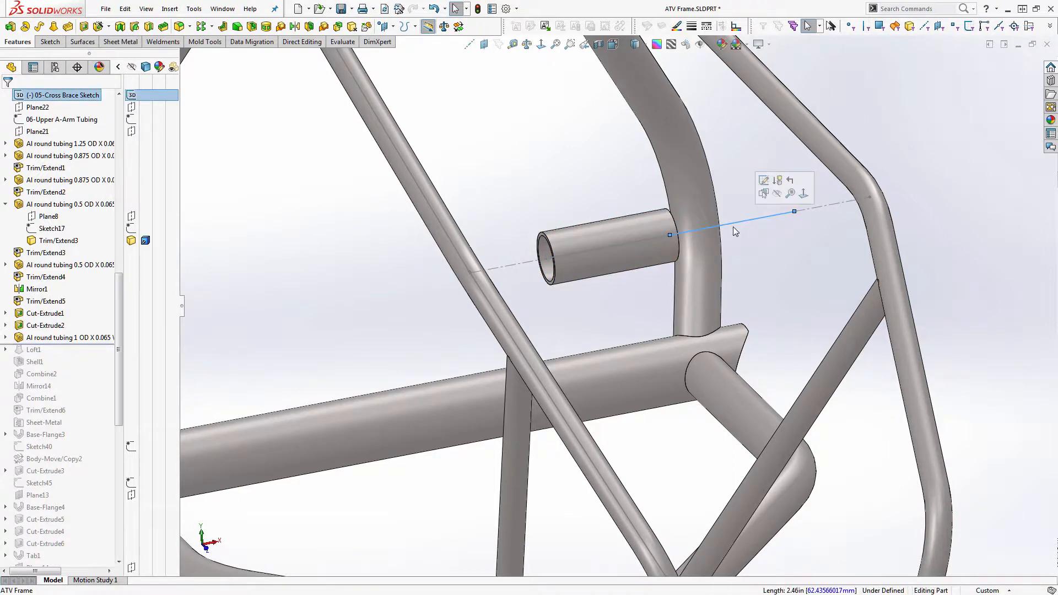
click(521, 263)
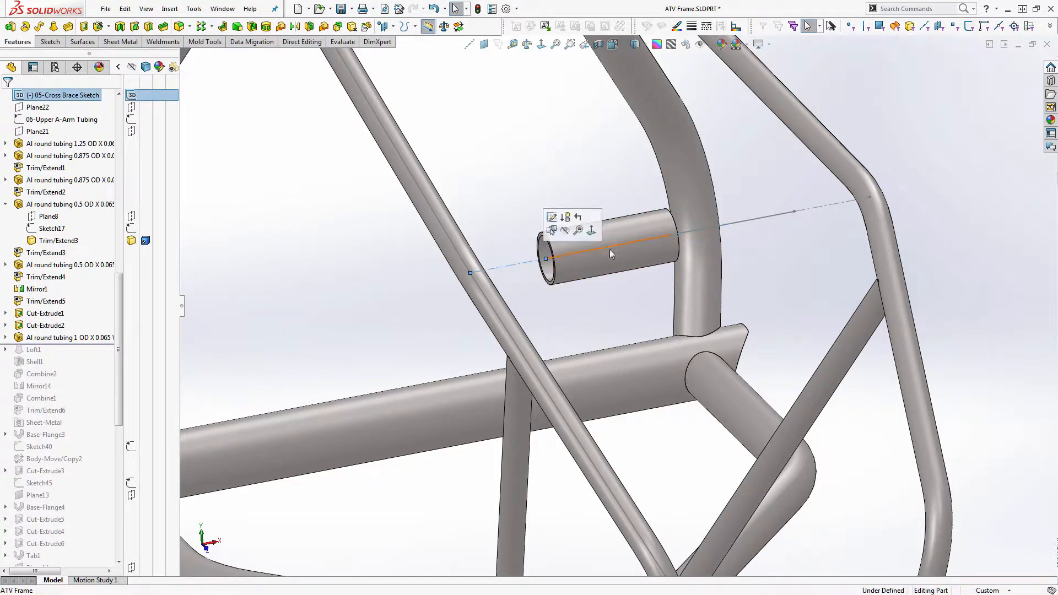
click(835, 204)
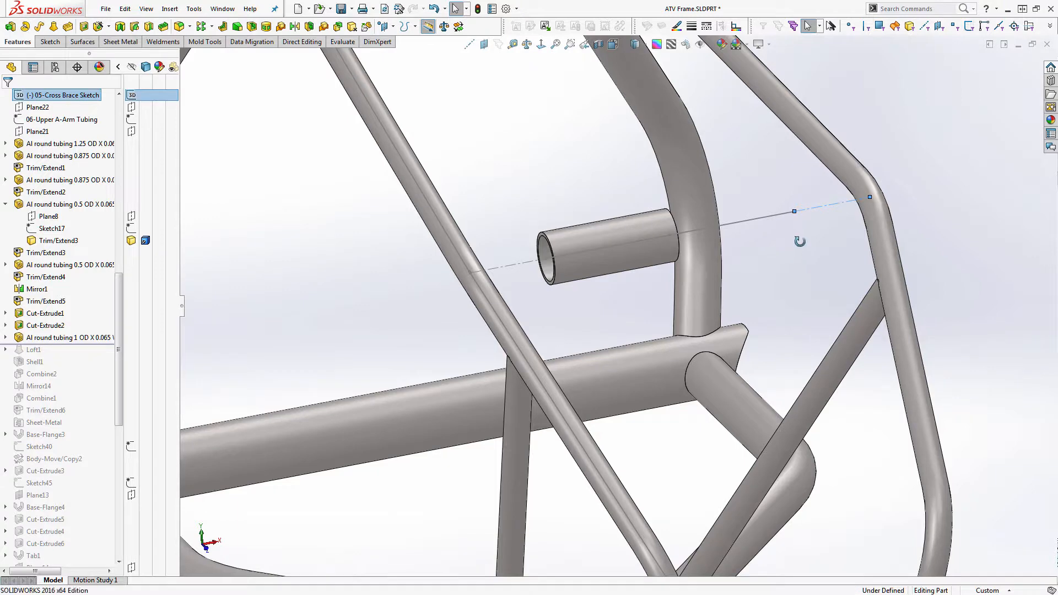
middle_drag(801, 239, 903, 194)
scroll(907, 196, down, 3)
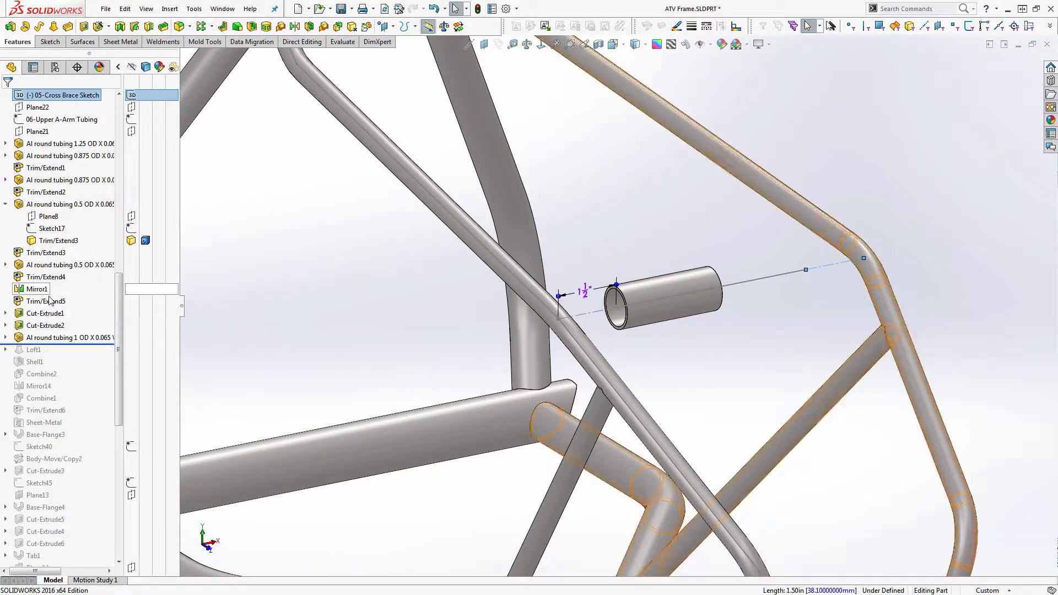
Roll the model forward in stages through the loft, shell, combine, mirror and trim features, examining how the cross brace is built.
drag(97, 343, 96, 363)
scroll(509, 356, down, 2)
middle_drag(509, 356, 579, 361)
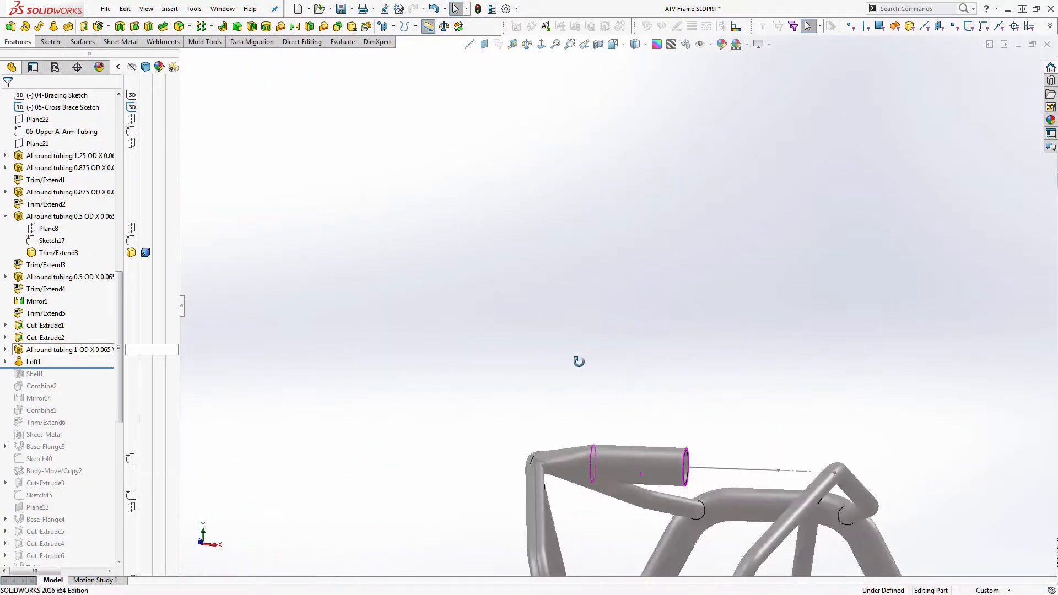
scroll(550, 411, down, 6)
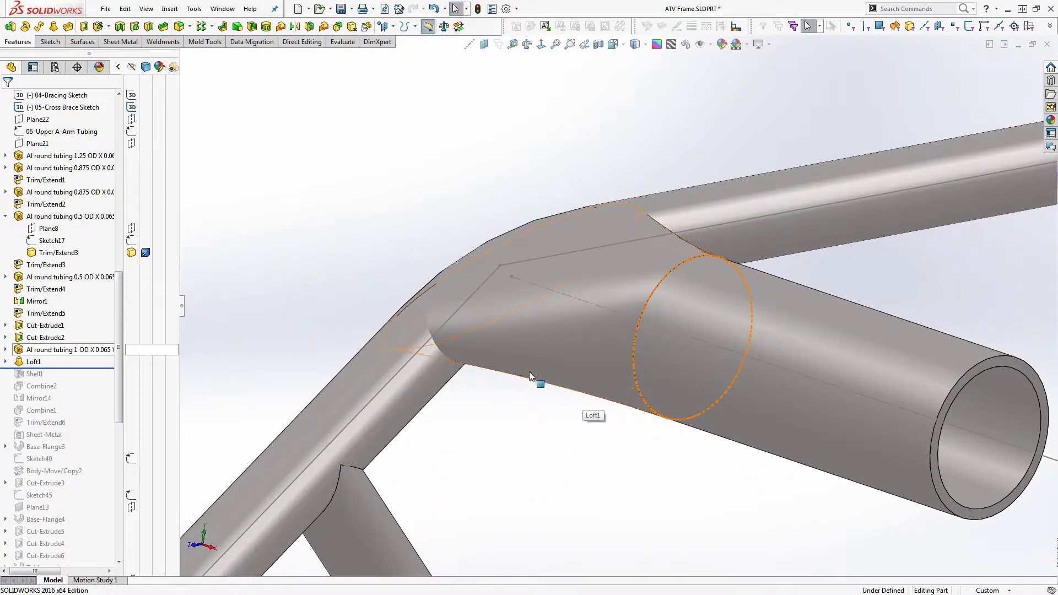
drag(89, 370, 89, 381)
middle_drag(399, 312, 506, 331)
scroll(506, 331, up, 2)
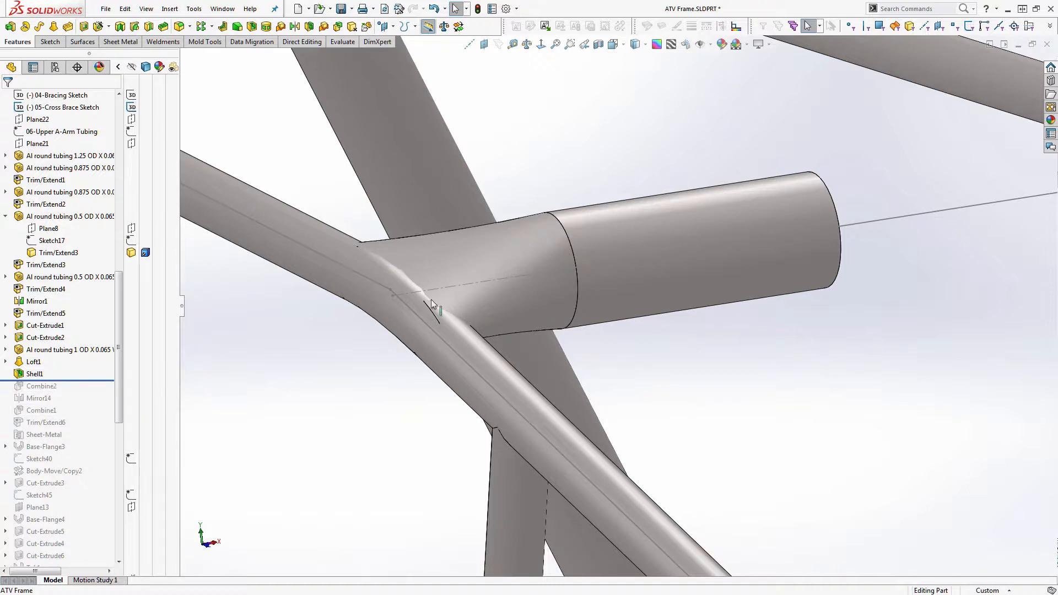
drag(85, 381, 79, 394)
scroll(620, 305, up, 5)
scroll(693, 270, down, 3)
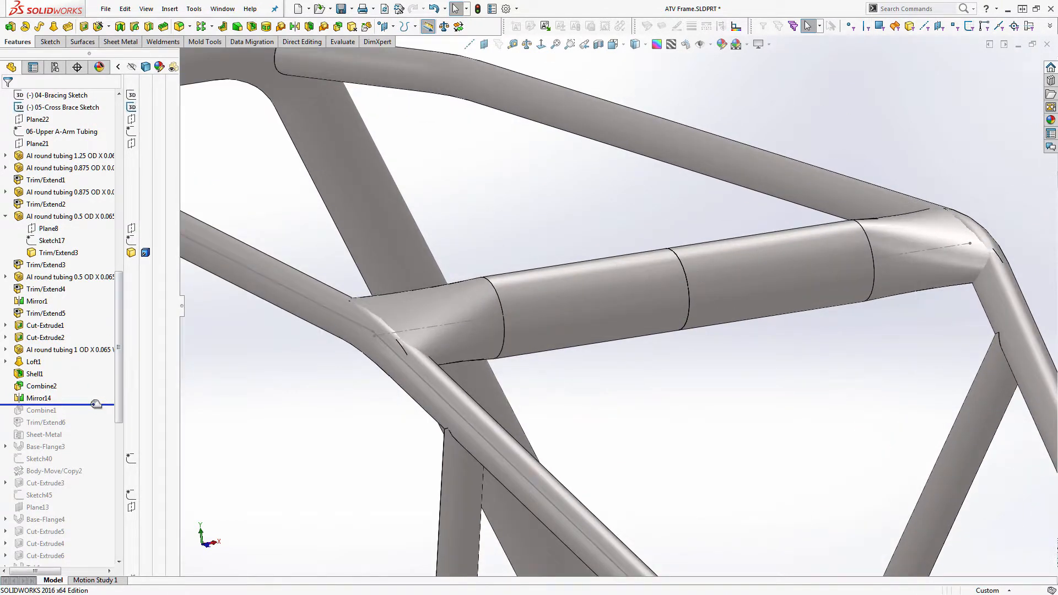
drag(96, 404, 95, 427)
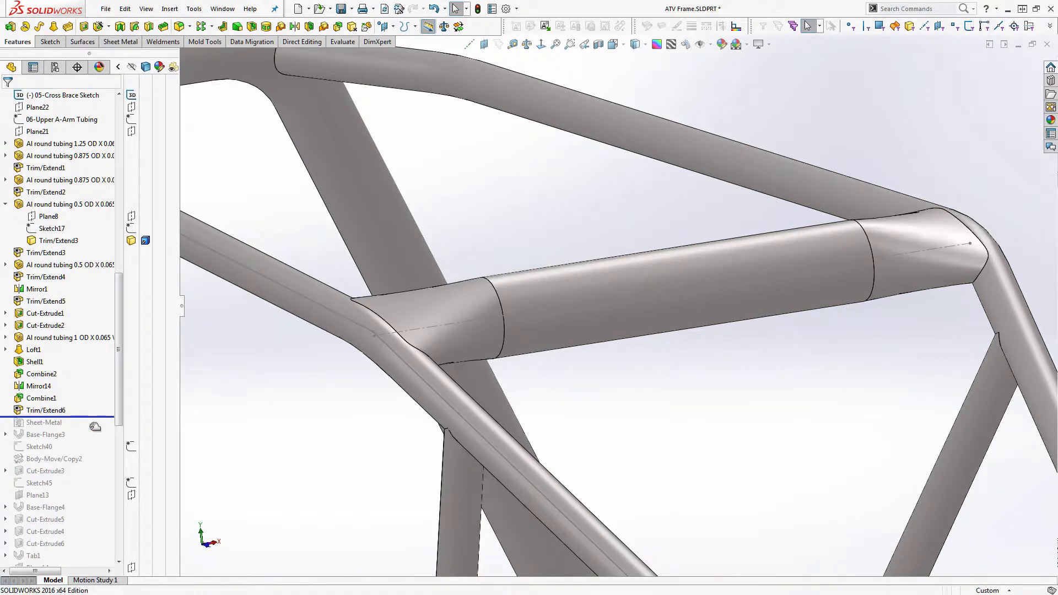
Examine the completed cross brace between the side rails and select the 05-Cross Brace Sketch to show its dimension.
scroll(274, 364, up, 3)
scroll(678, 286, down, 3)
middle_drag(678, 285, 620, 338)
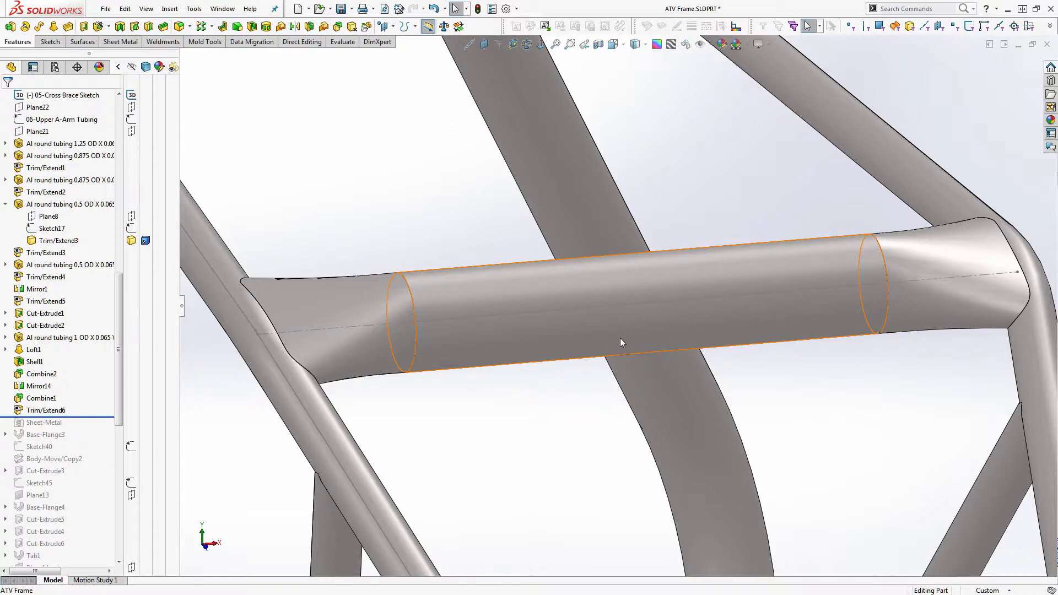
scroll(699, 340, up, 3)
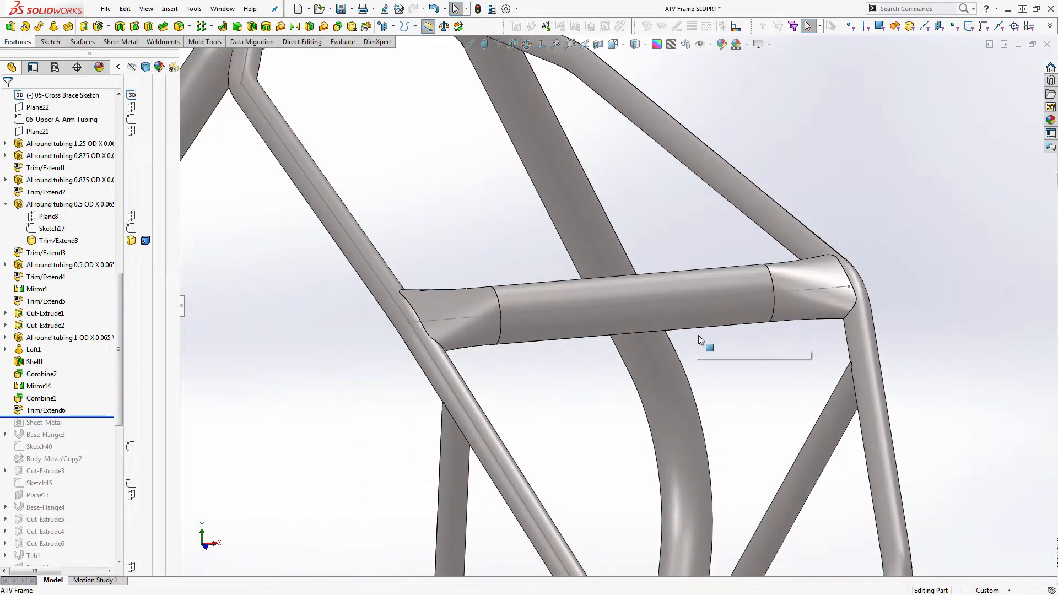
middle_drag(699, 340, 566, 364)
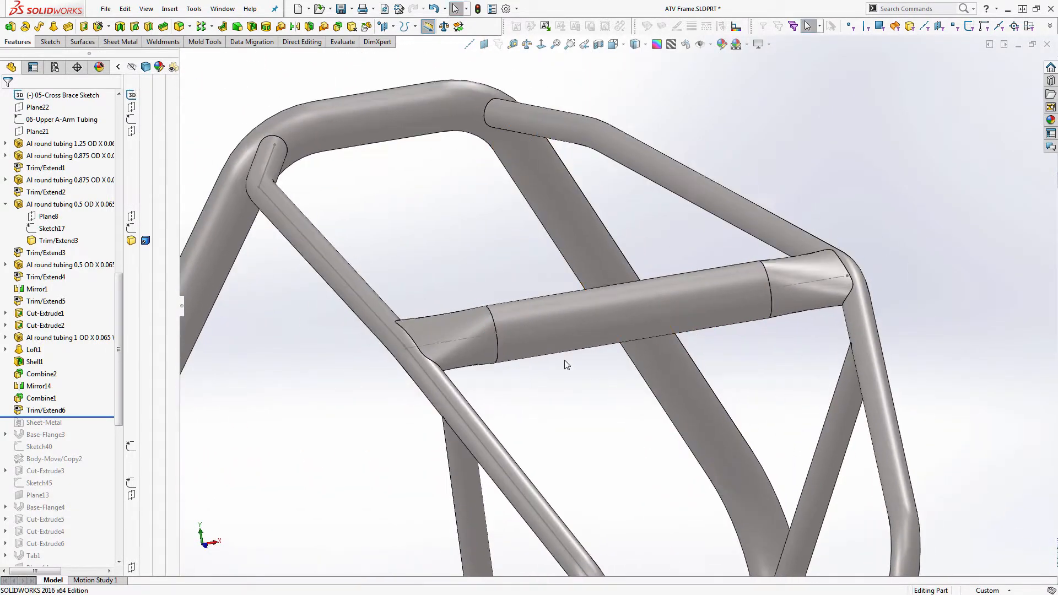
click(448, 340)
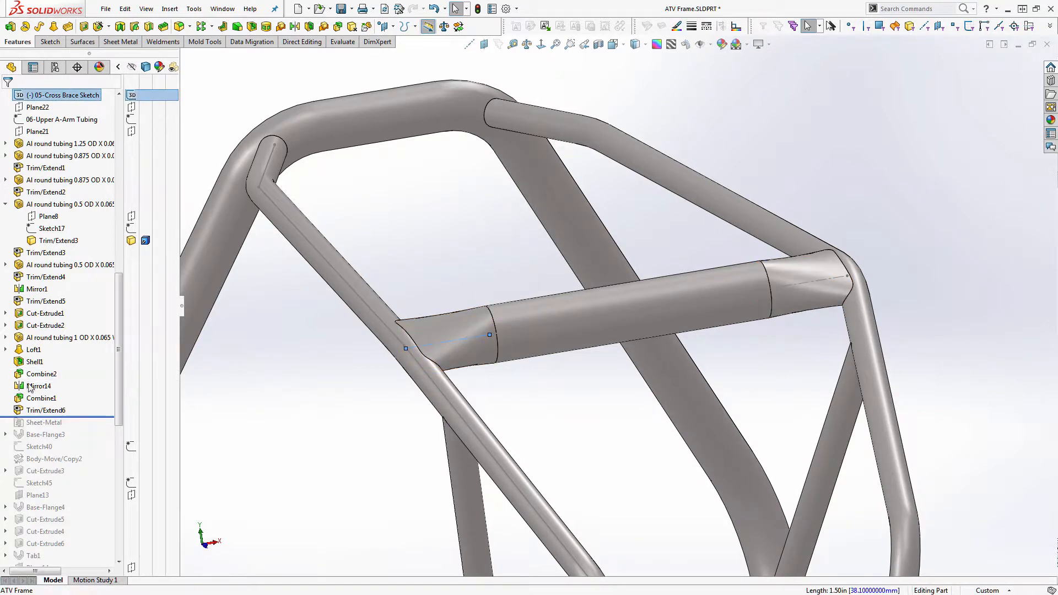
click(46, 96)
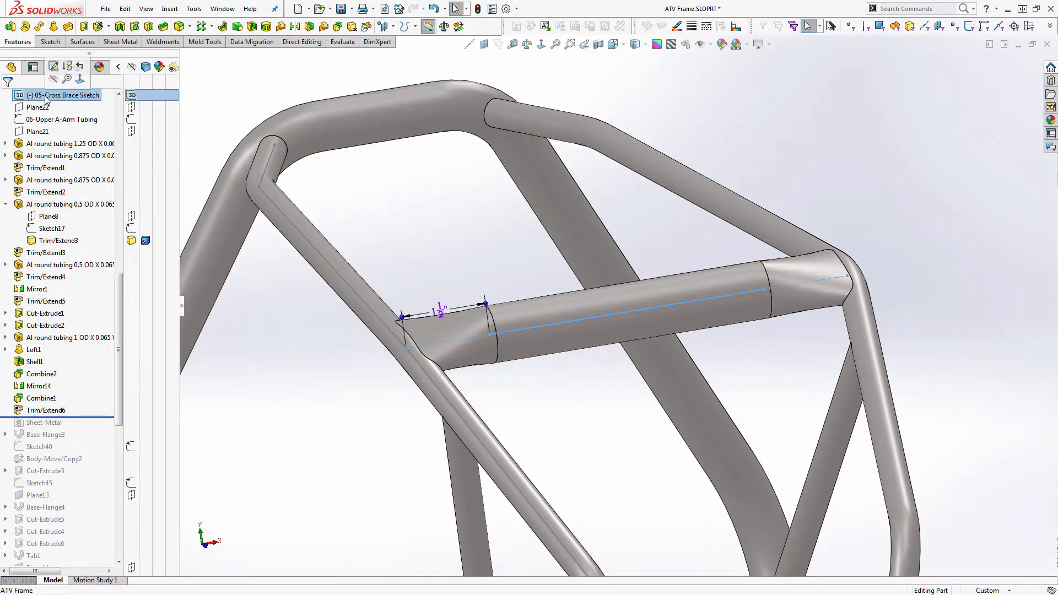
Set the 05-Cross Brace Sketch's end segment dimension to 2 in and rebuild the model.
double_click(434, 309)
text(2)
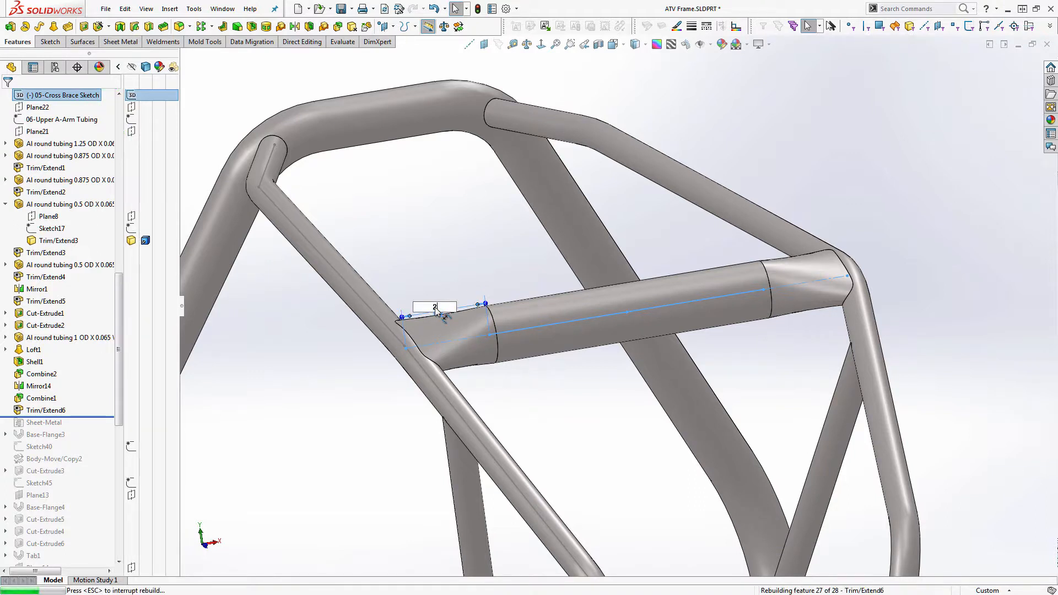
key(Return)
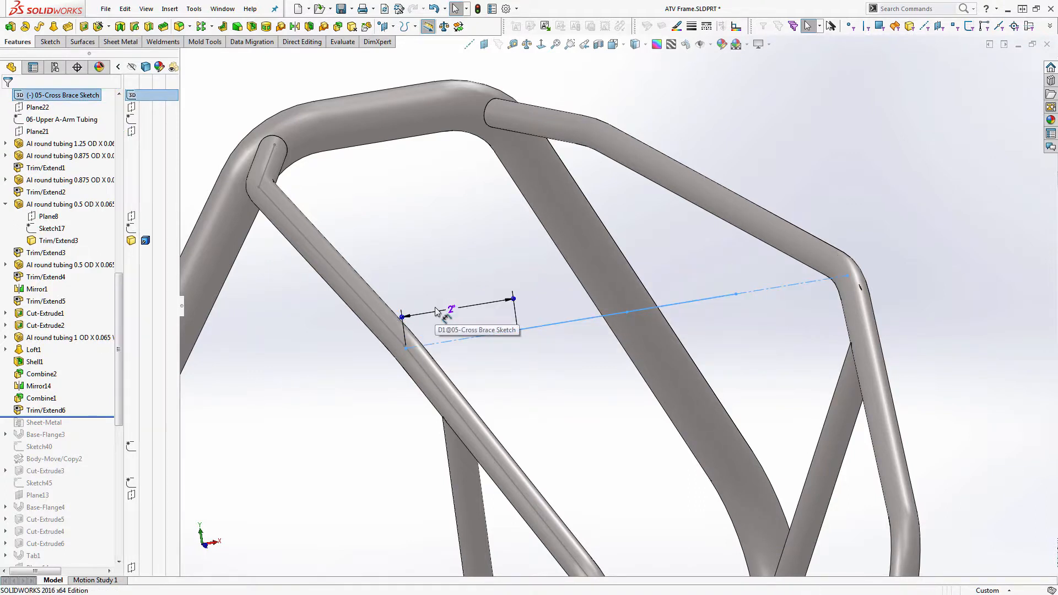
key(ctrl+b)
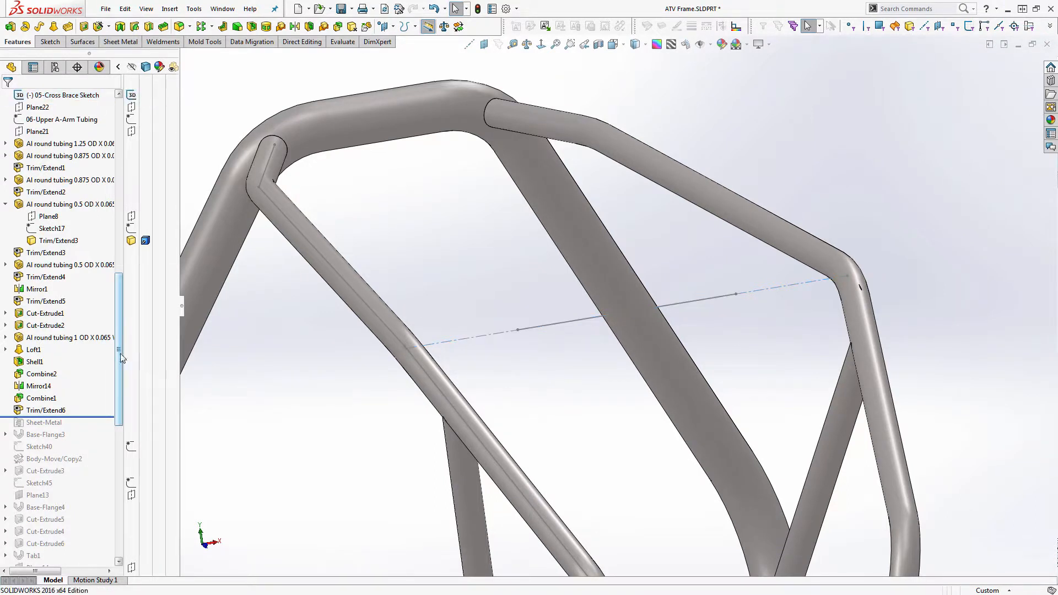
Roll the model forward to the end of its feature history, and save, close and reopen ATV Frame.SLDPRT.
mouse_move(103, 416)
mouse_down()
mouse_move(72, 556)
mouse_move(47, 571)
mouse_up()
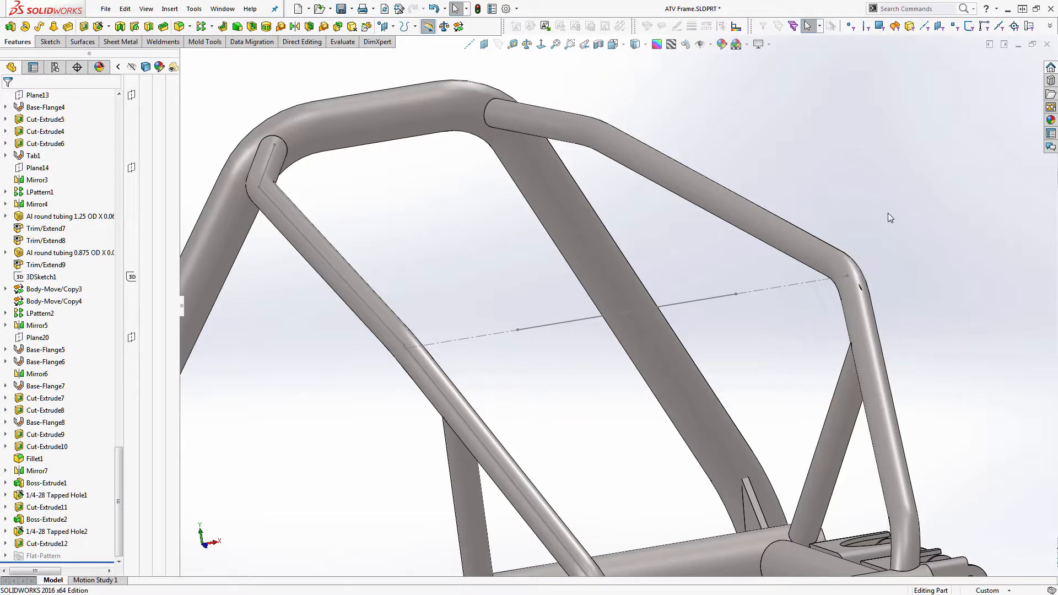
key(ctrl+s)
click(1045, 49)
click(107, 10)
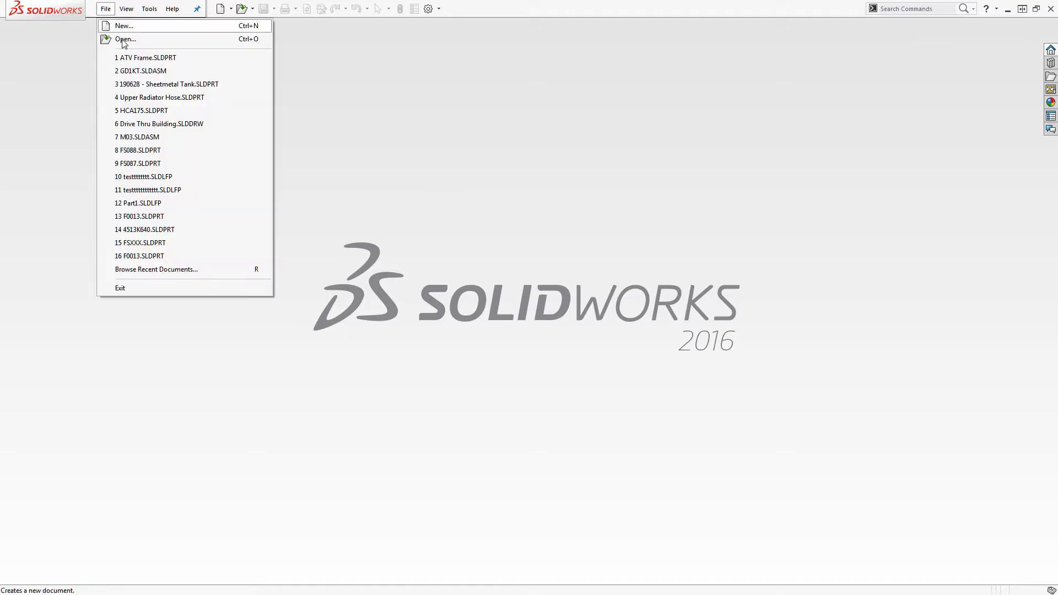
click(131, 58)
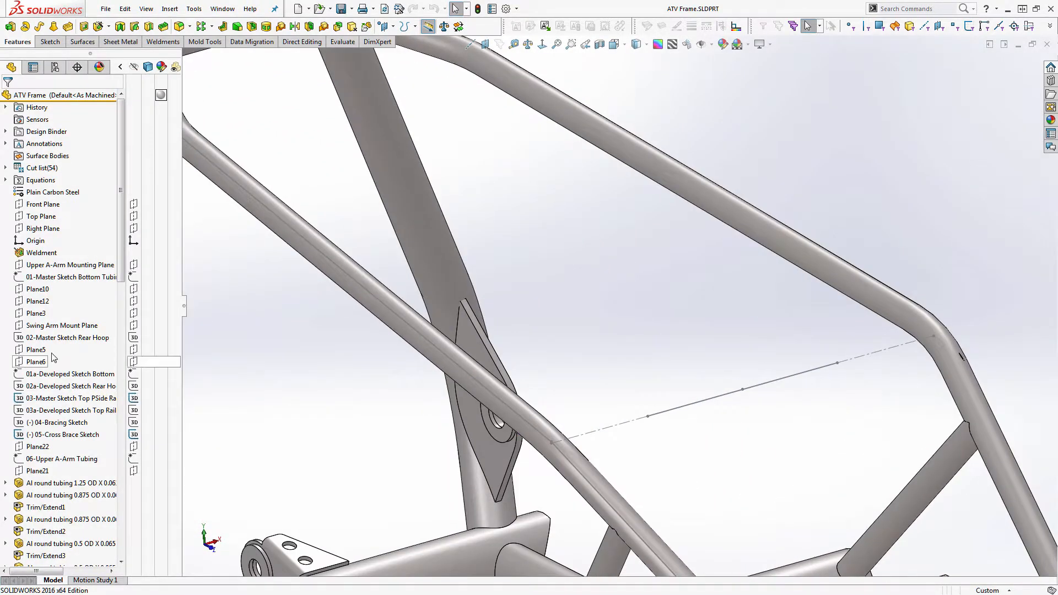
Browse the feature history to the cross brace features and check the definition of Loft1.
scroll(59, 355, down, 15)
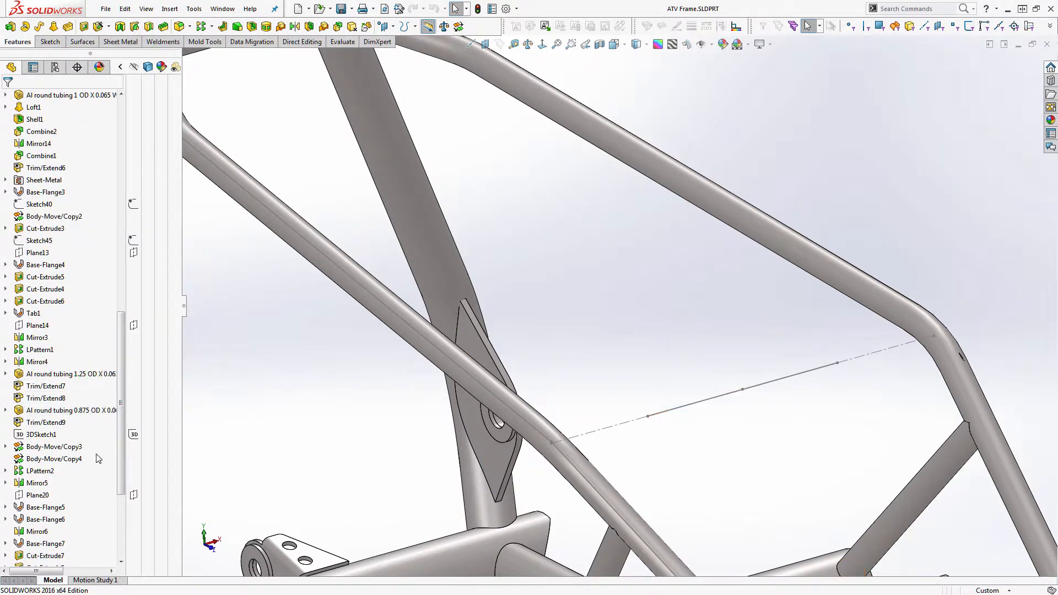
scroll(98, 458, down, 5)
scroll(73, 439, up, 7)
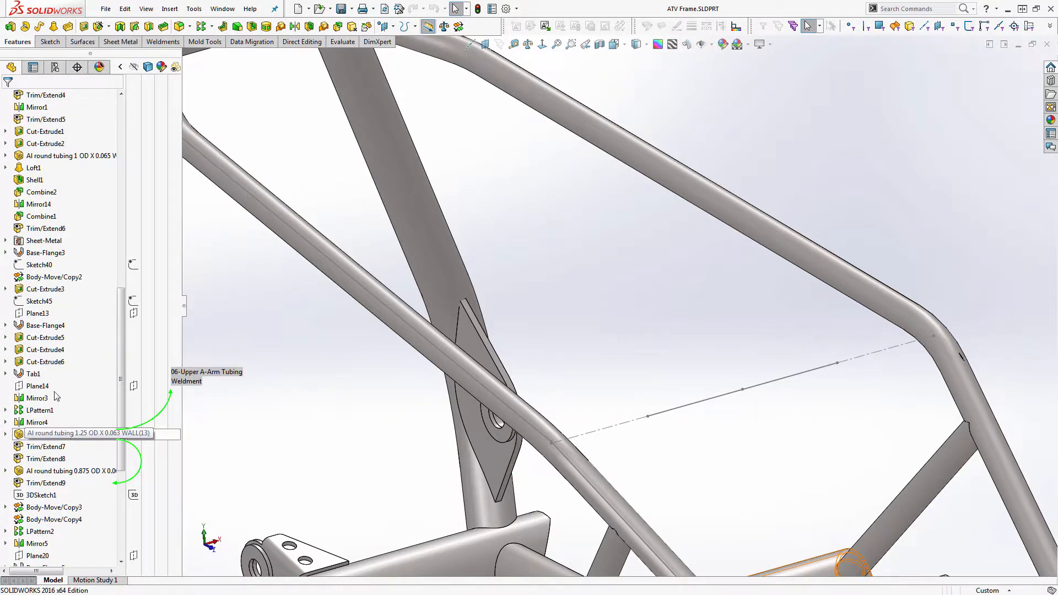
click(30, 167)
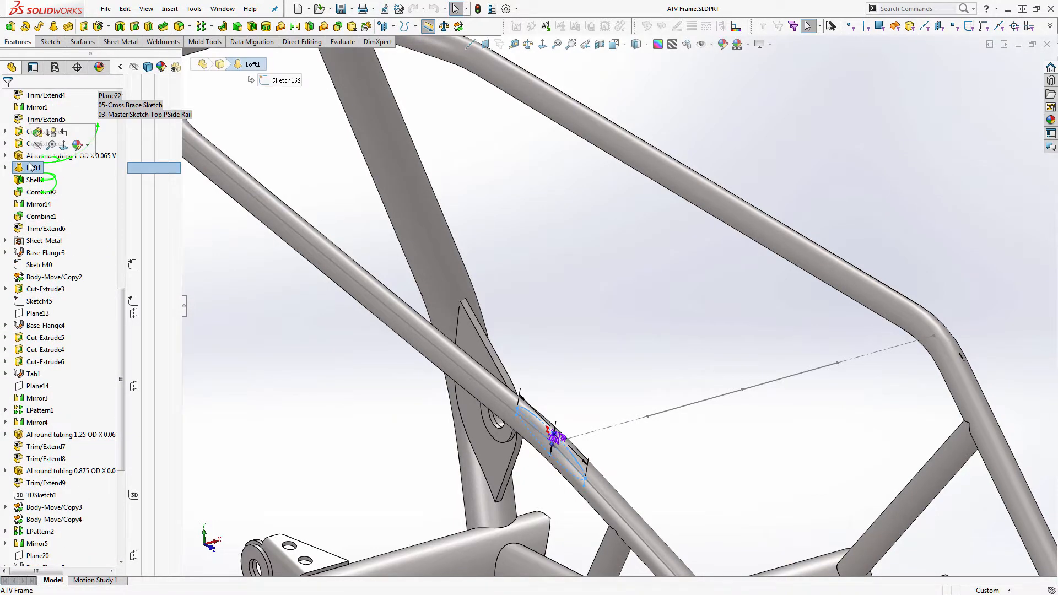
click(37, 132)
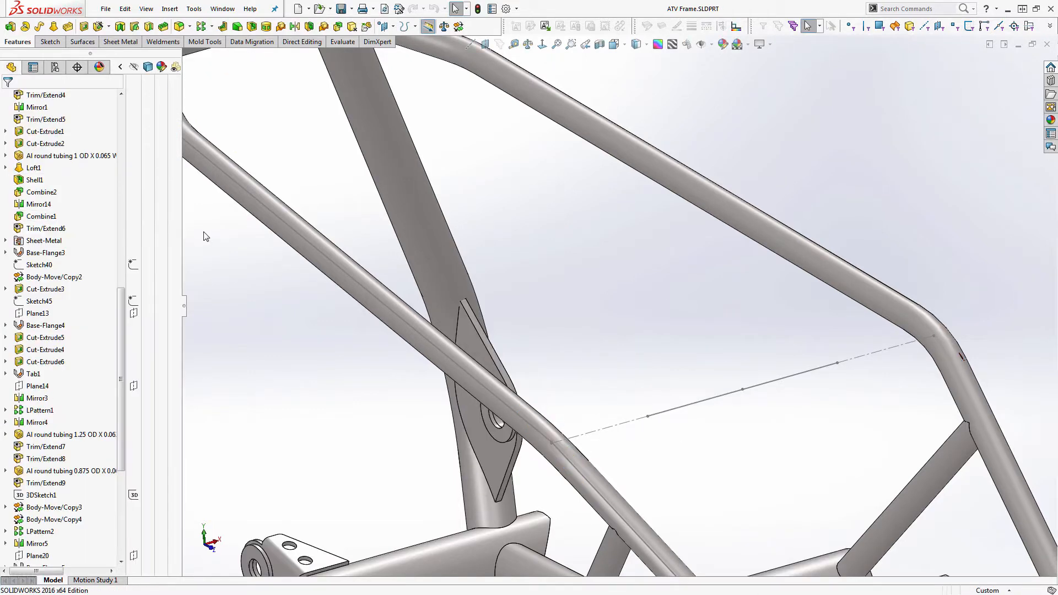
Examine the bodies in the cut list and the features following the cross brace to trace the missing brace.
scroll(105, 169, up, 3)
scroll(104, 169, up, 10)
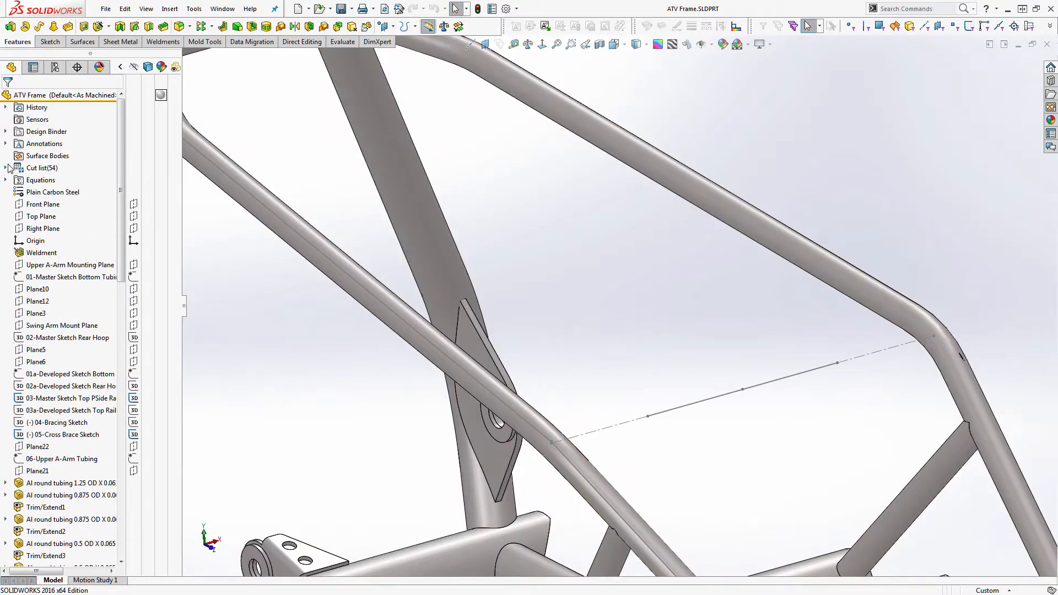
click(6, 168)
scroll(110, 279, down, 12)
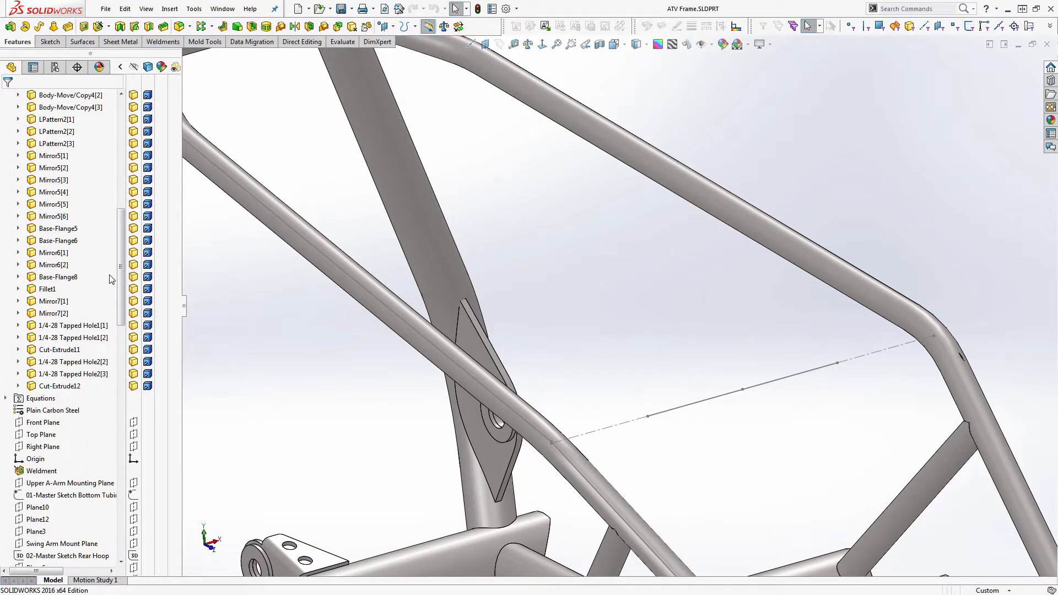
scroll(111, 279, up, 12)
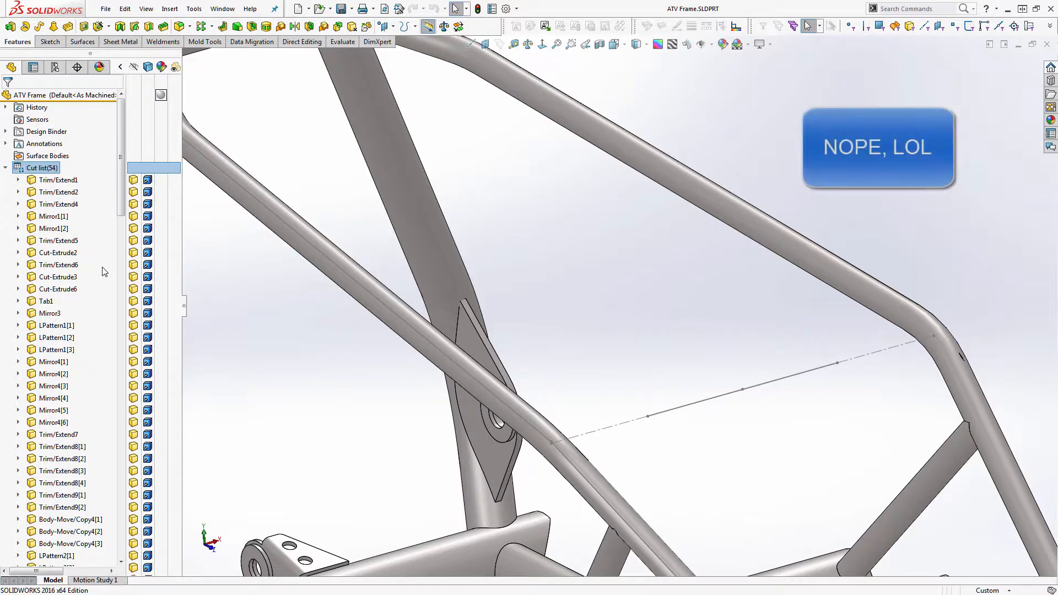
scroll(105, 271, down, 2)
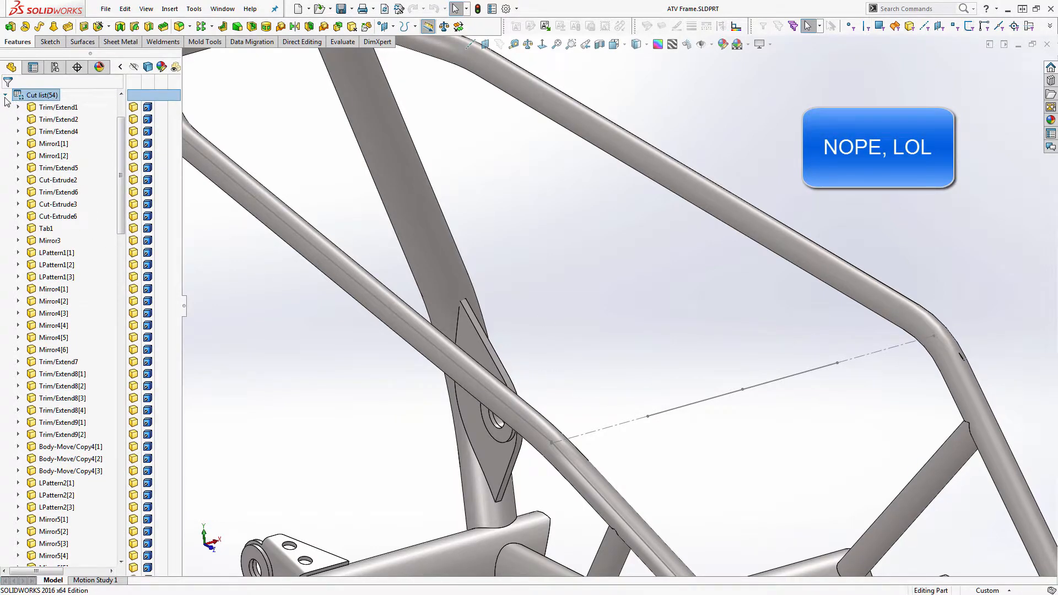
scroll(62, 282, down, 14)
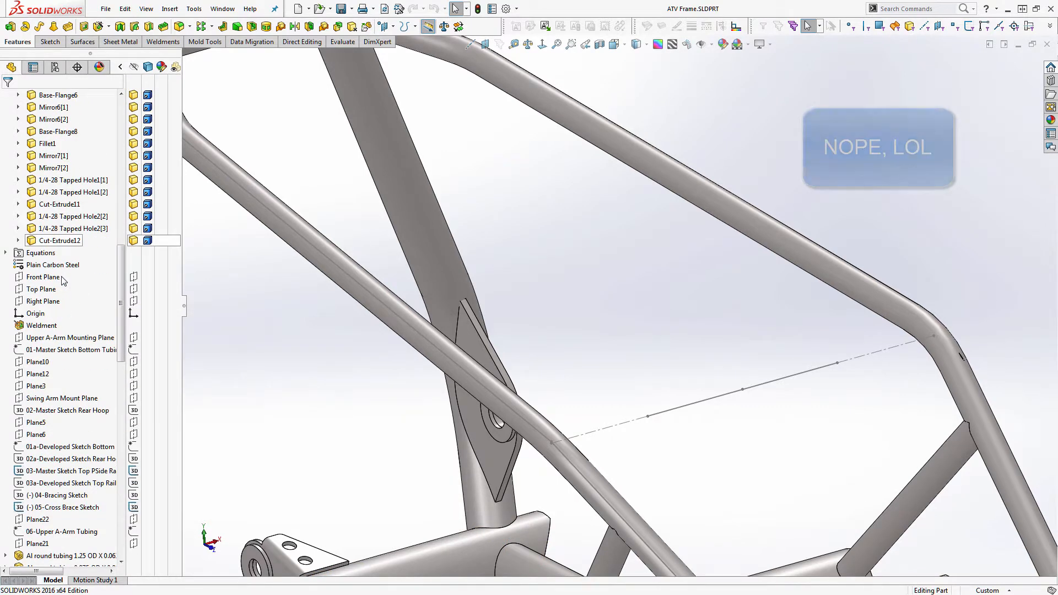
scroll(62, 281, down, 18)
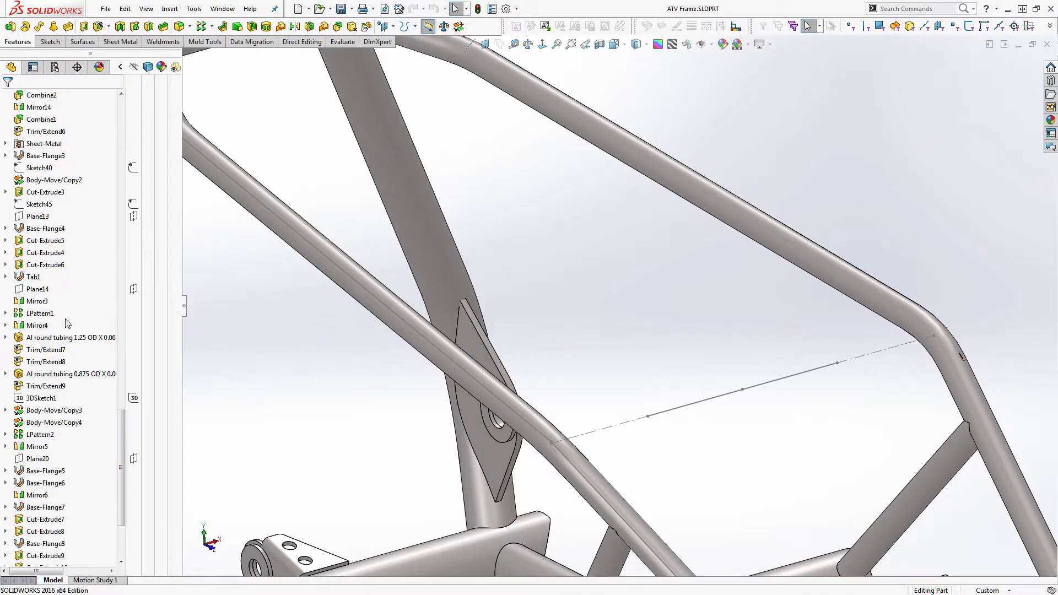
scroll(68, 339, down, 3)
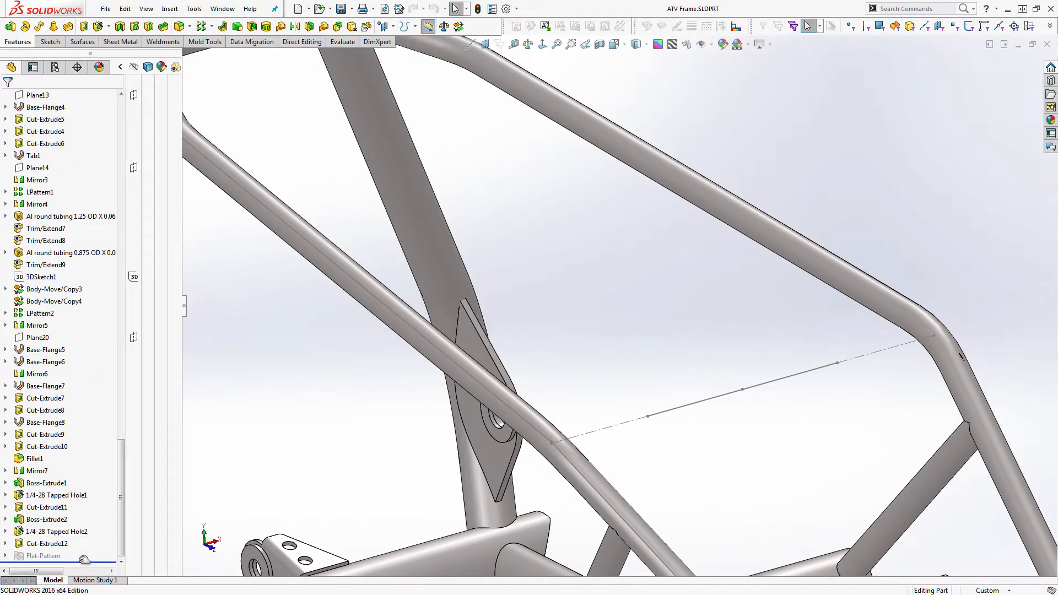
Roll the model back to just after Loft1 and forward again to just after Trim/Extend6.
drag(84, 560, 87, 172)
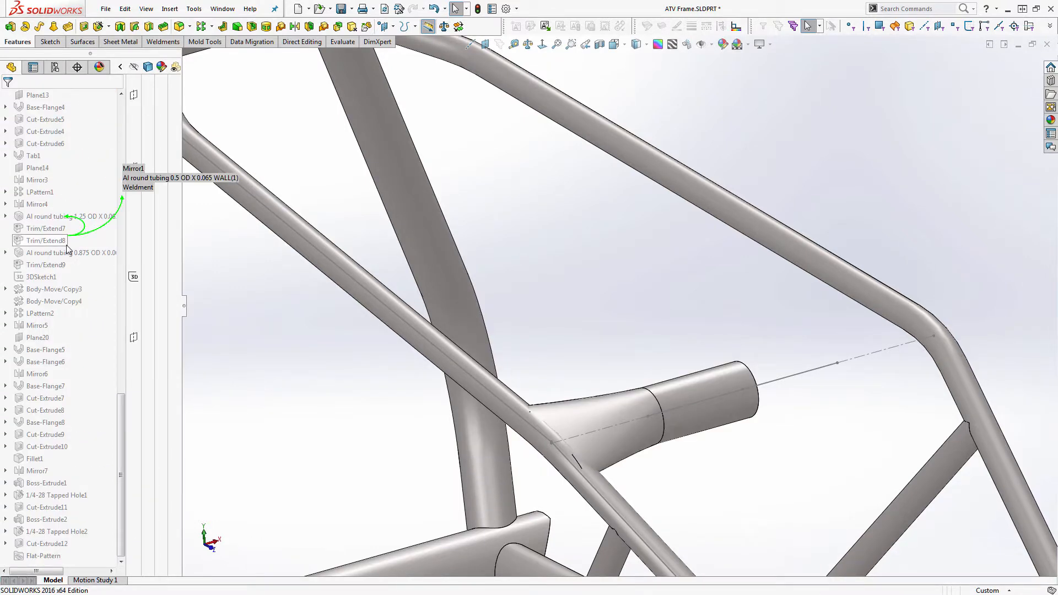
scroll(67, 245, up, 7)
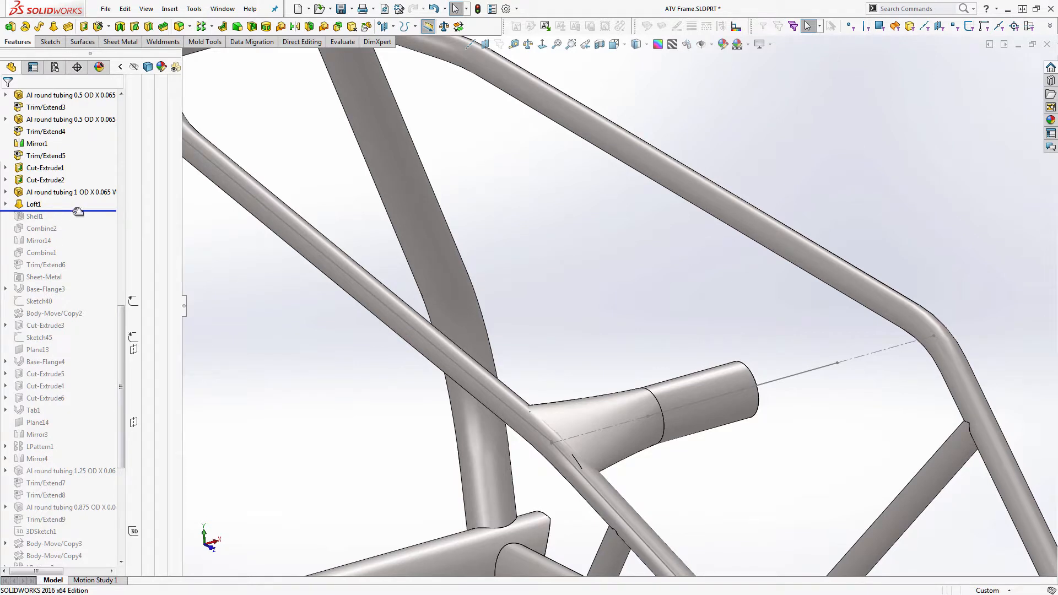
drag(74, 215, 83, 272)
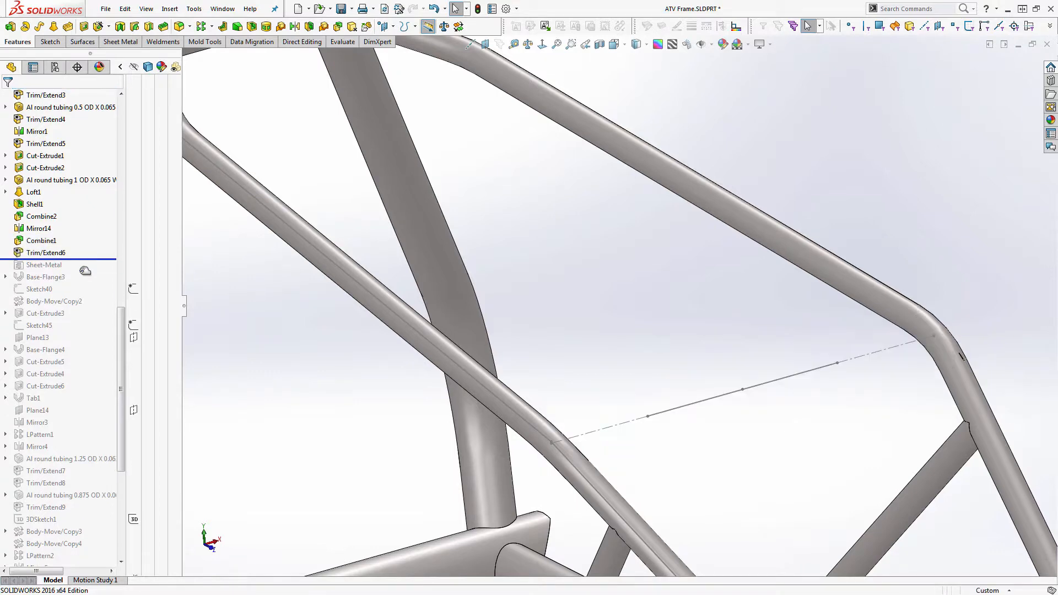
Edit Trim/Extend6 to keep body 3 and discard body 2, and roll the model forward to its last feature.
click(61, 252)
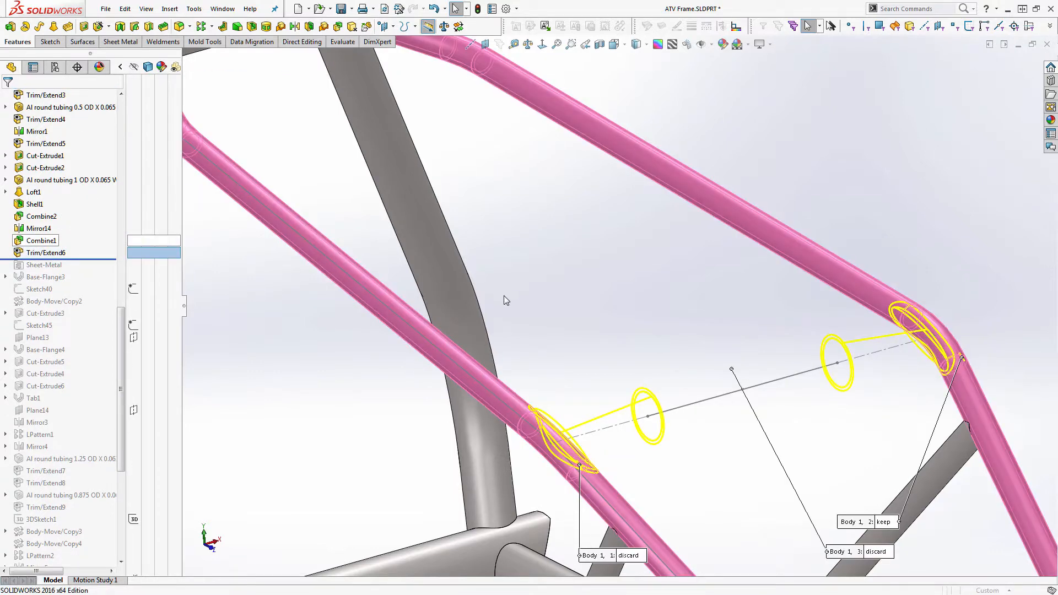
click(876, 553)
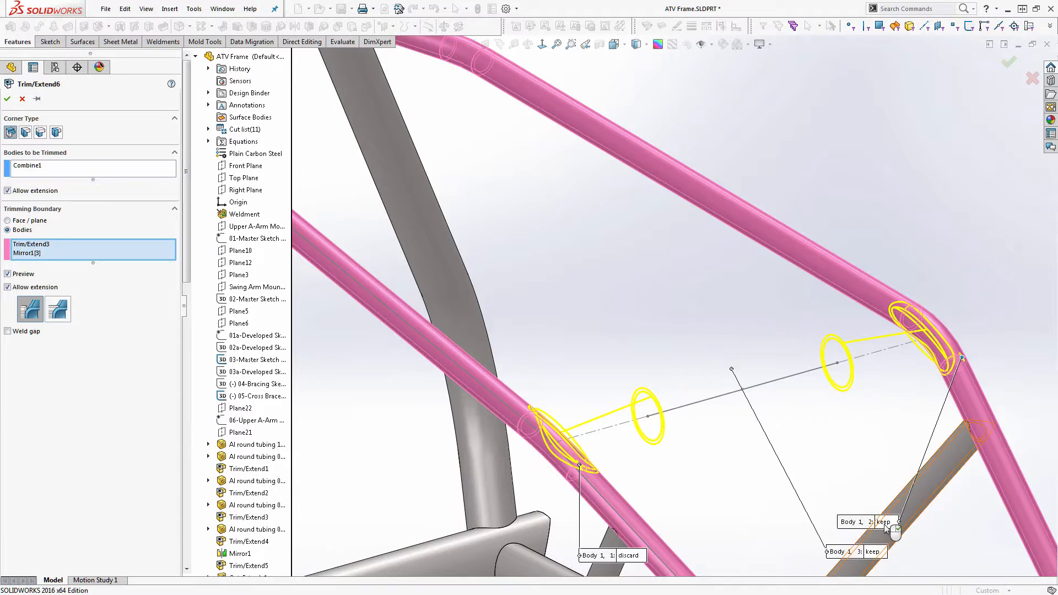
click(884, 523)
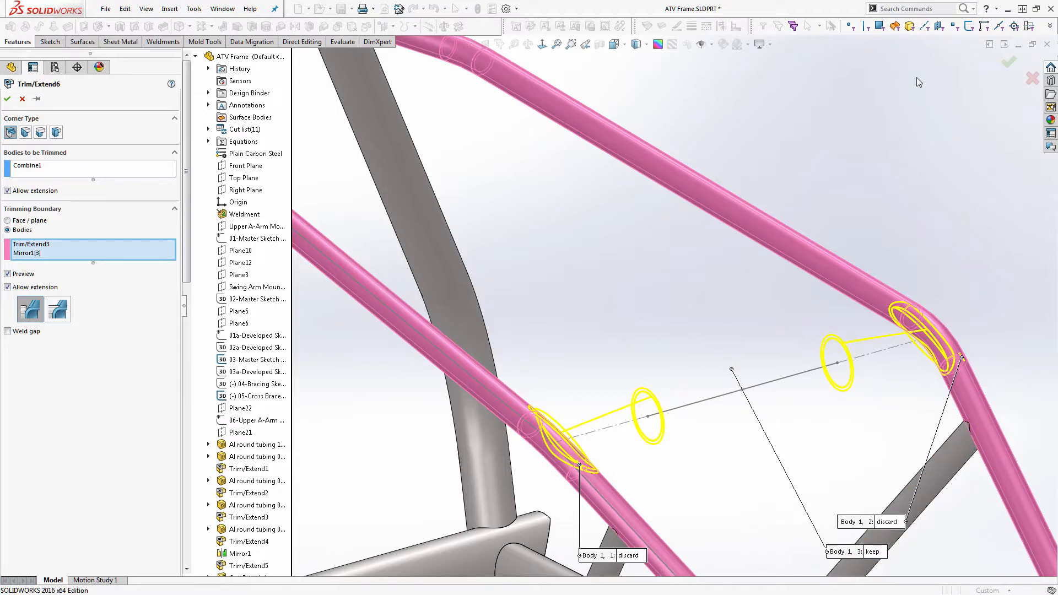
click(1009, 62)
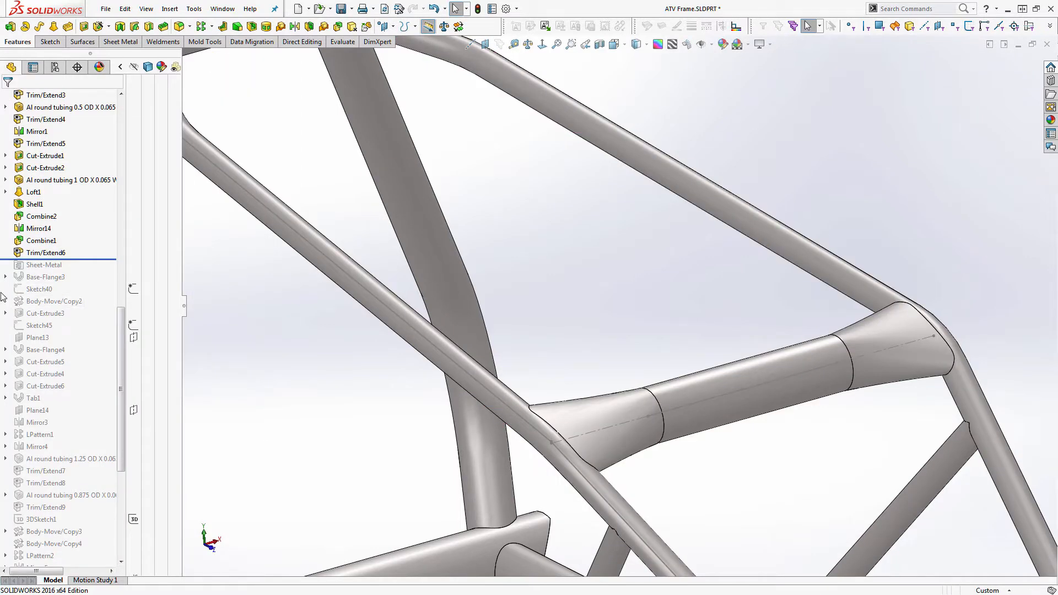
drag(97, 259, 61, 576)
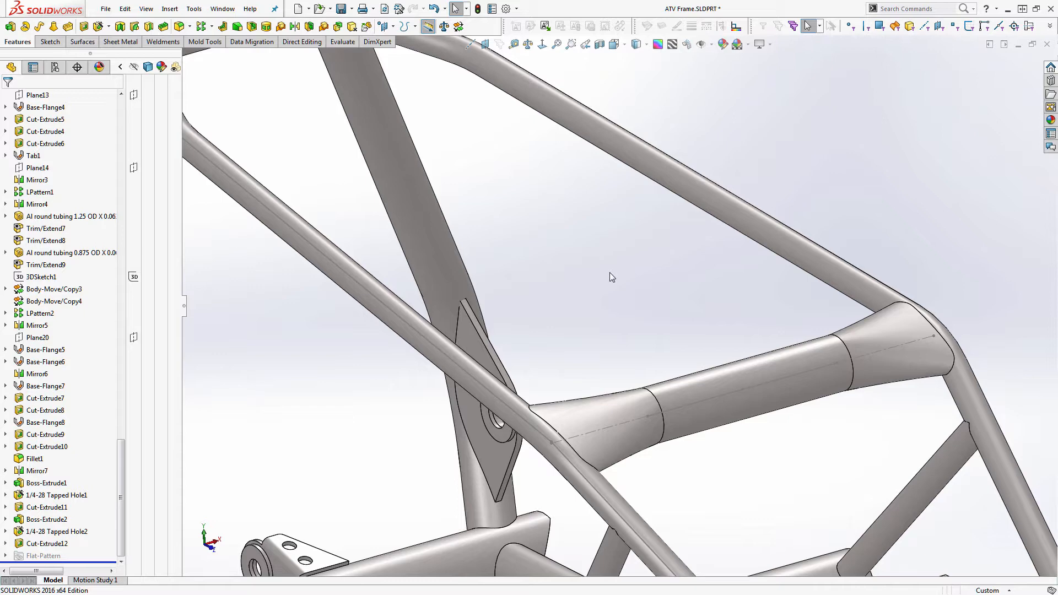
Hide the 05-Cross Brace Sketch running through the middle of the cross brace.
scroll(633, 301, up, 4)
scroll(689, 355, down, 8)
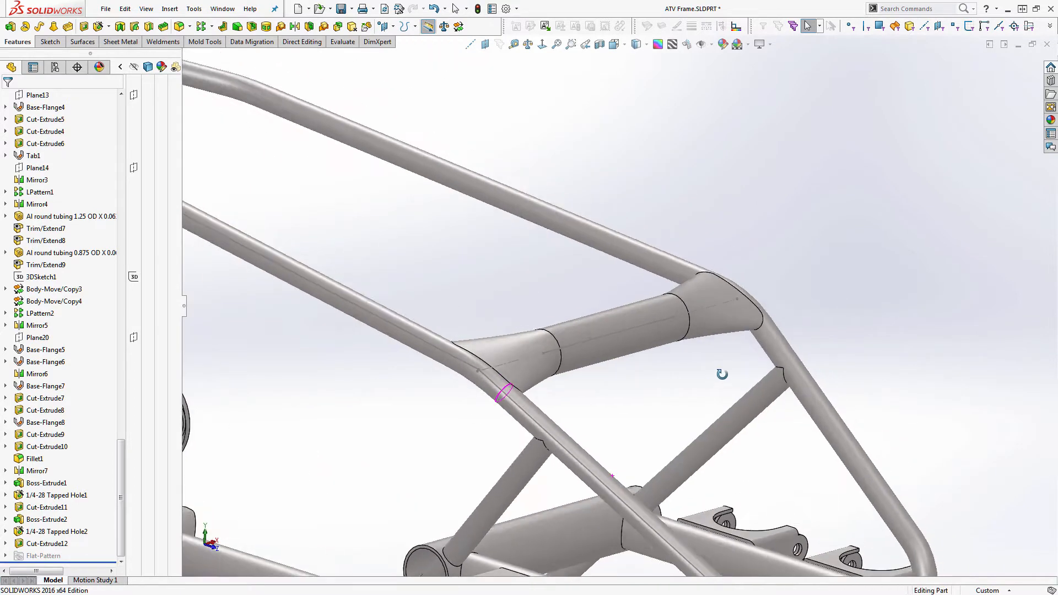
click(651, 368)
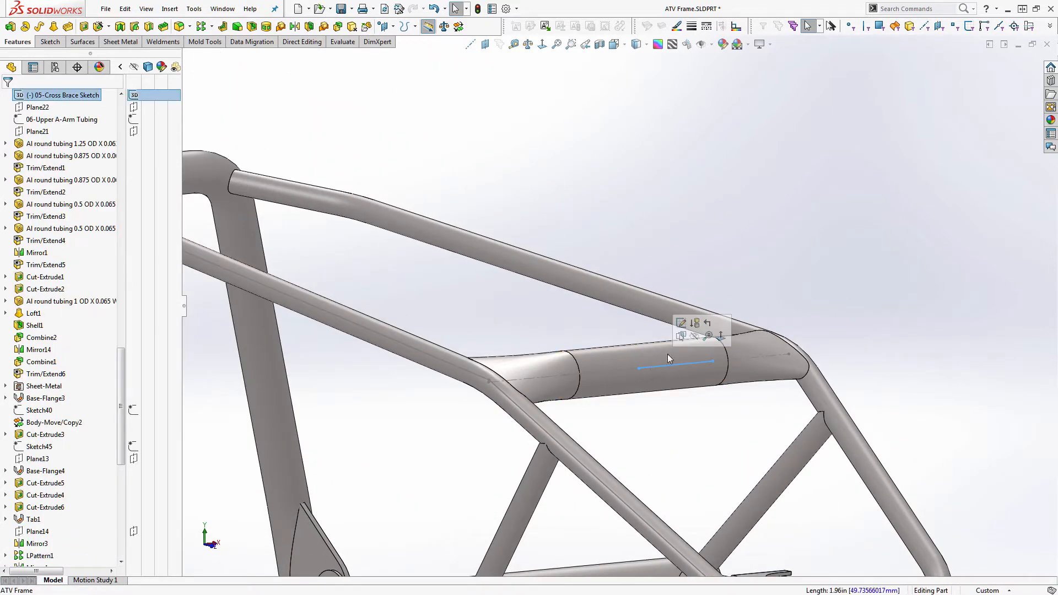
click(694, 336)
Examine the cross brace's joints with the side rails and the complete frame from several angles.
middle_drag(664, 226, 587, 390)
scroll(576, 435, down, 2)
middle_drag(562, 432, 553, 407)
scroll(584, 455, up, 2)
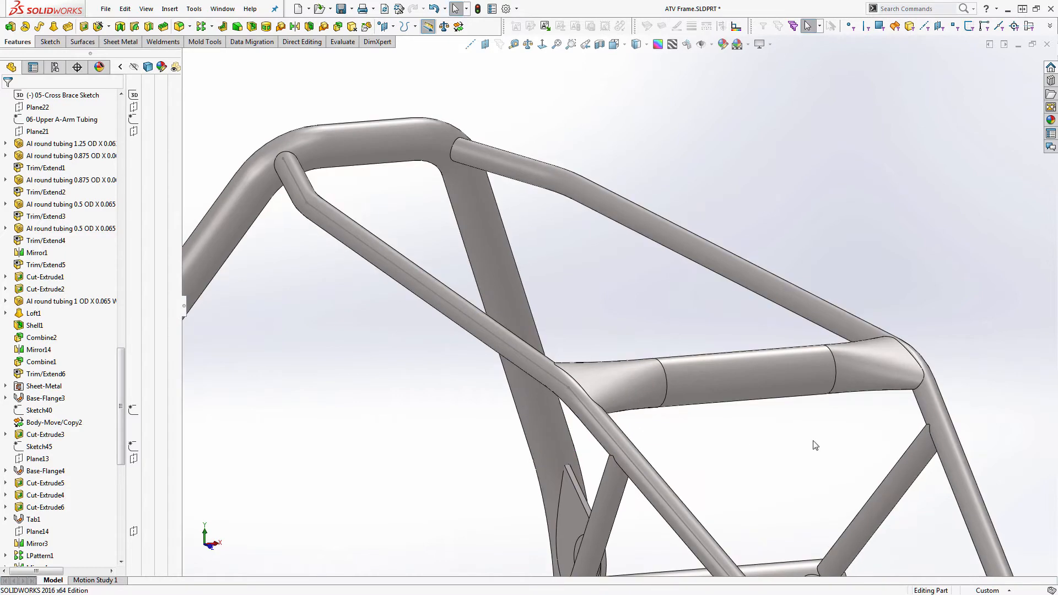
scroll(813, 441, up, 3)
middle_drag(672, 451, 721, 462)
scroll(694, 472, up, 2)
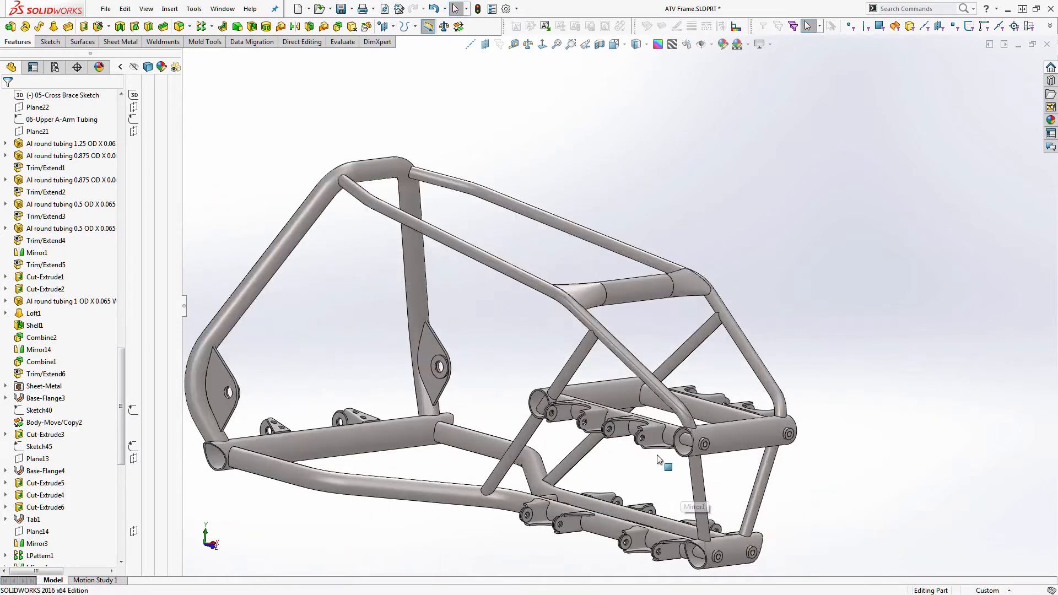
scroll(656, 455, down, 2)
middle_click(507, 346)
middle_drag(507, 346, 506, 358)
scroll(583, 269, down, 1)
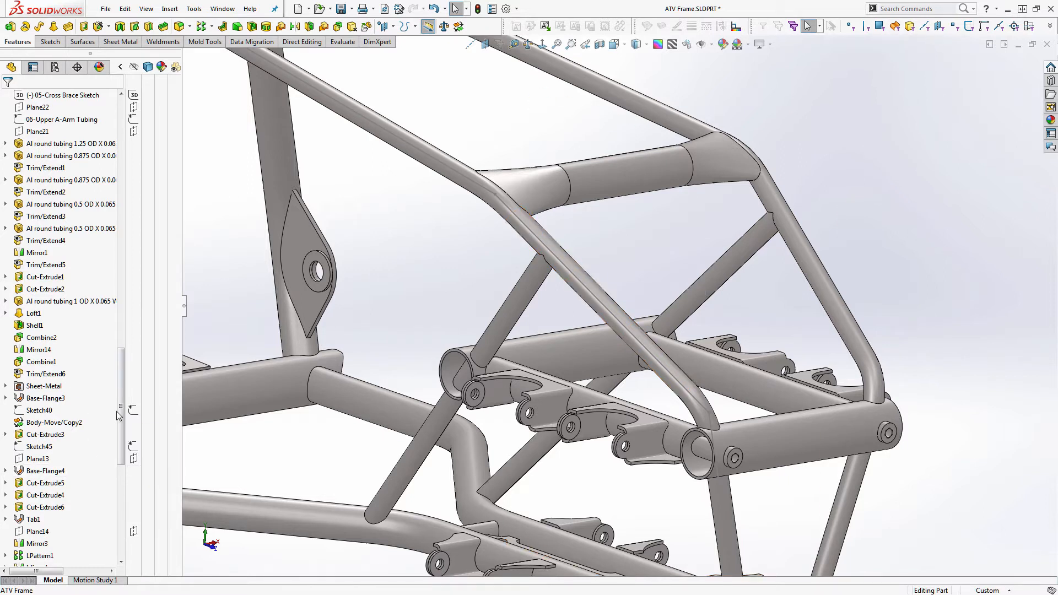
Collapse the cut list in the feature tree.
drag(118, 411, 119, 165)
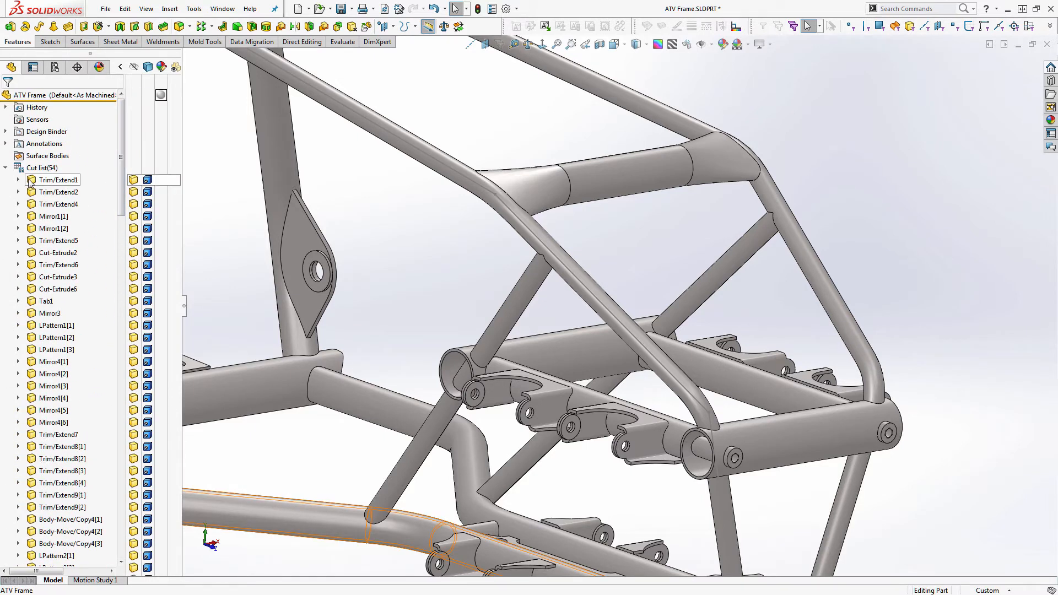
click(5, 169)
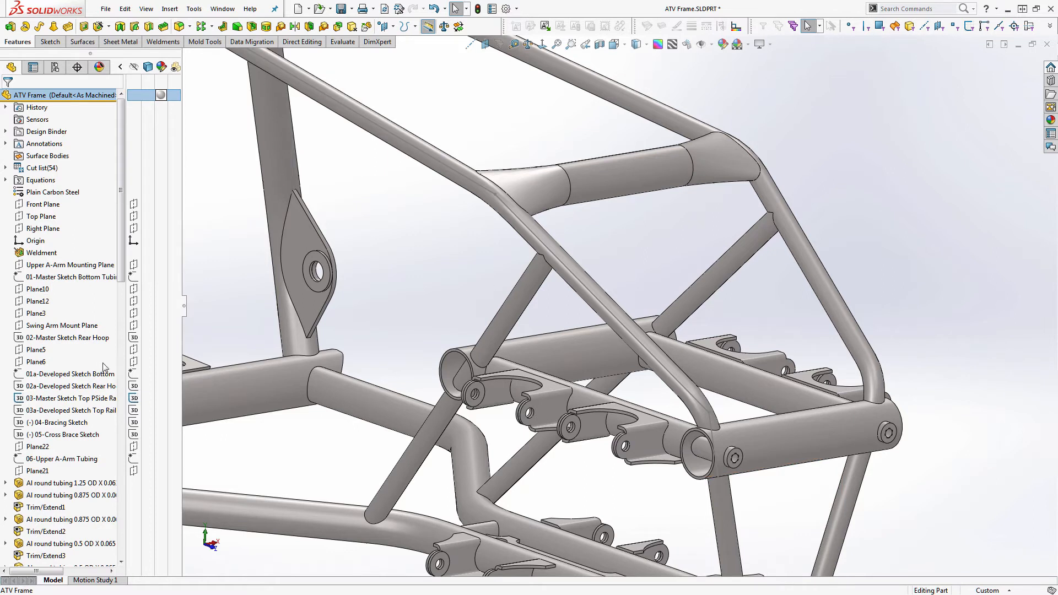